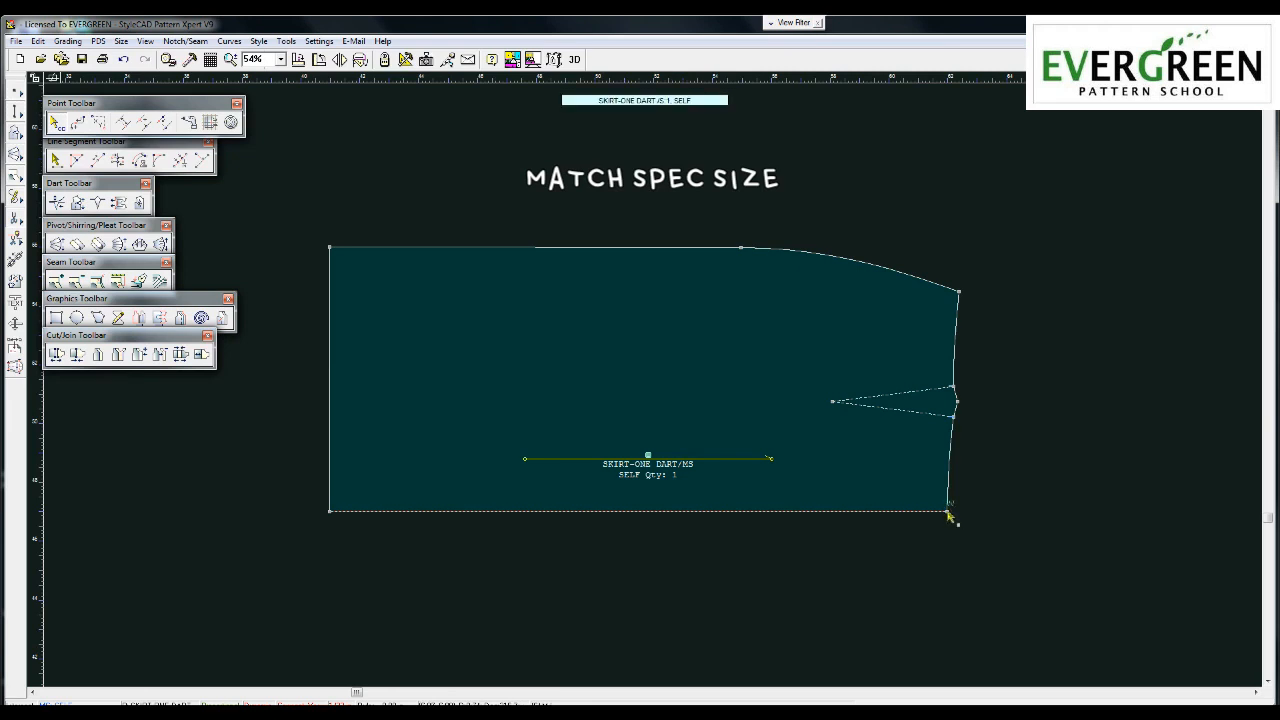
# Place vertical guide lines at the waist and hem, raise the hem's side-seam corner to flare it, and delete the side seam's hip point
pyautogui.click(948, 513)
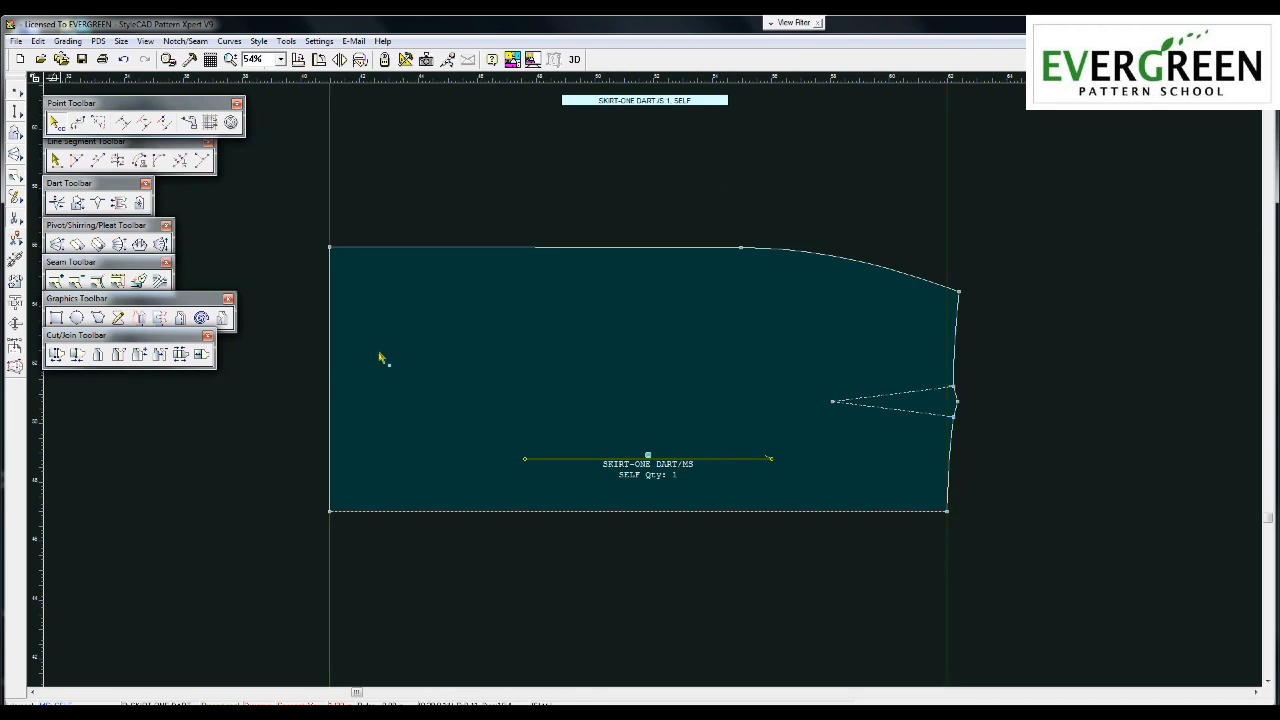
pyautogui.click(331, 232)
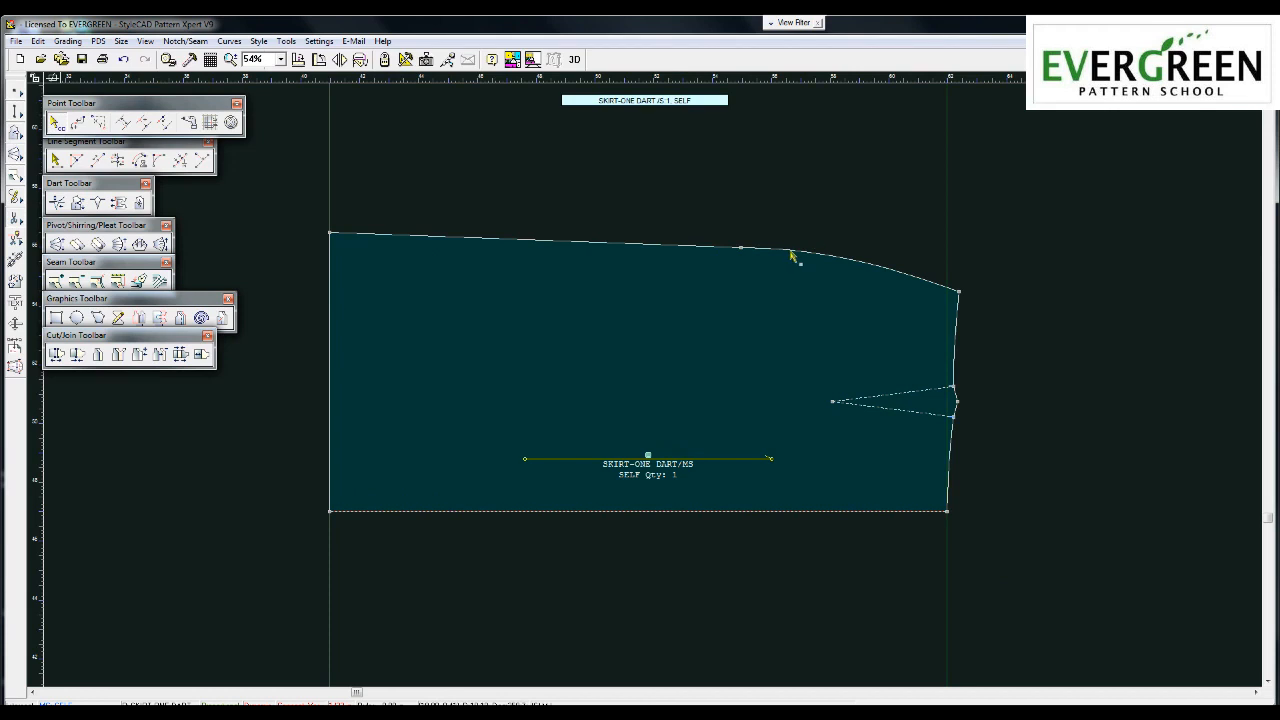
pyautogui.moveTo(606, 210); pyautogui.dragTo(753, 288)
pyautogui.press('Delete')
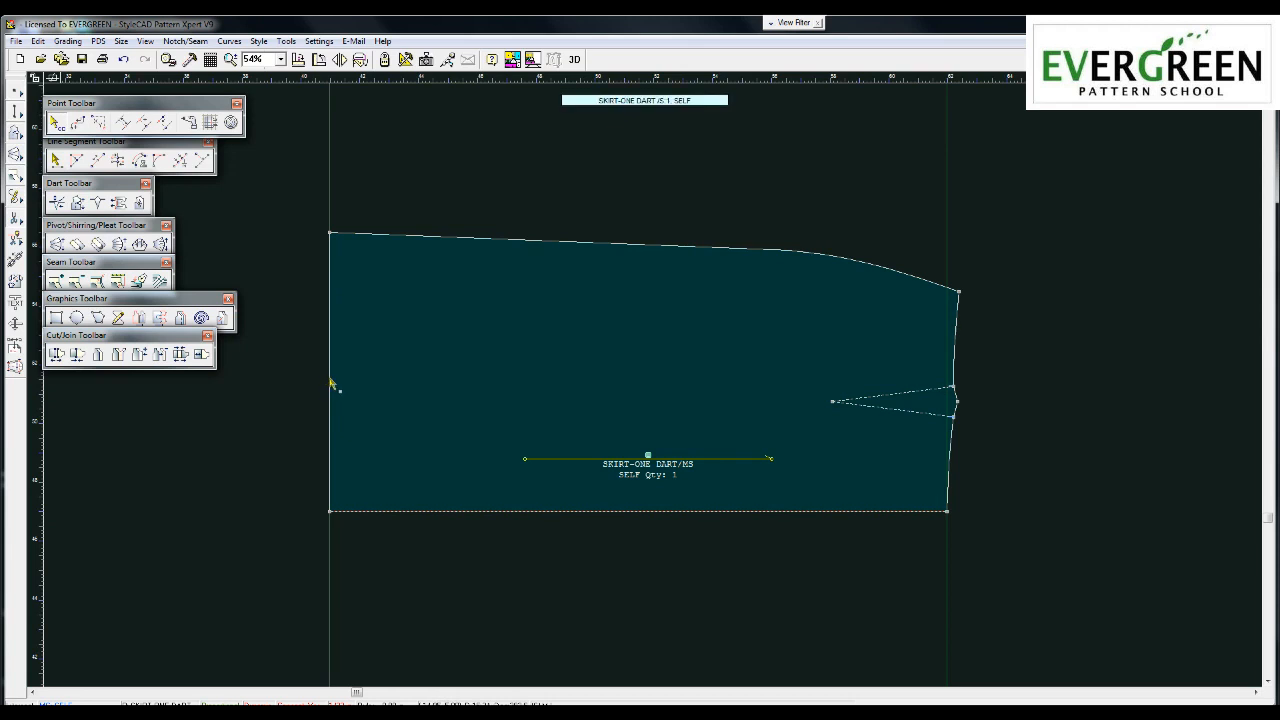
# Shift the hem's side-seam corner slightly inward off the vertical hem guide line, towards the waist
pyautogui.click(332, 233)
pyautogui.scroll(2, 345, 250)
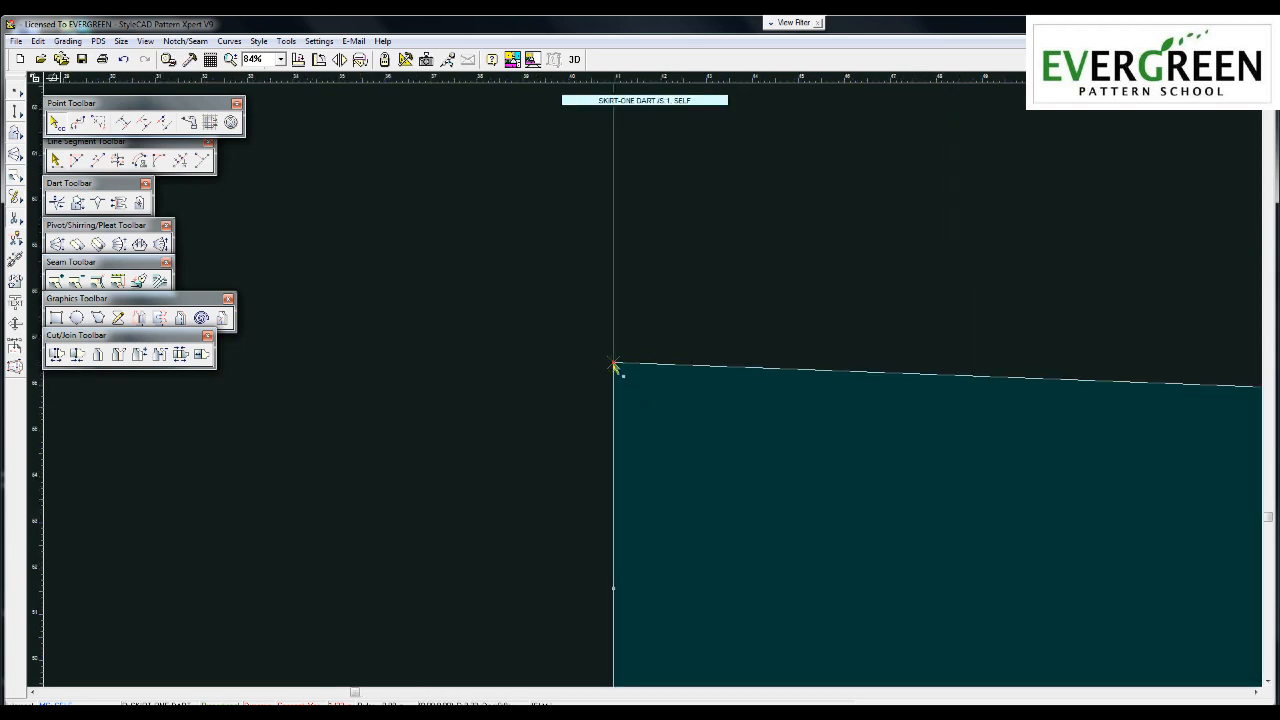
pyautogui.click(613, 366)
pyautogui.click(624, 365)
# Reshape the hem section beside the side seam into a slight curve with Curve Blending and keep the result
pyautogui.moveTo(588, 432); pyautogui.dragTo(646, 477)
pyautogui.click(620, 440)
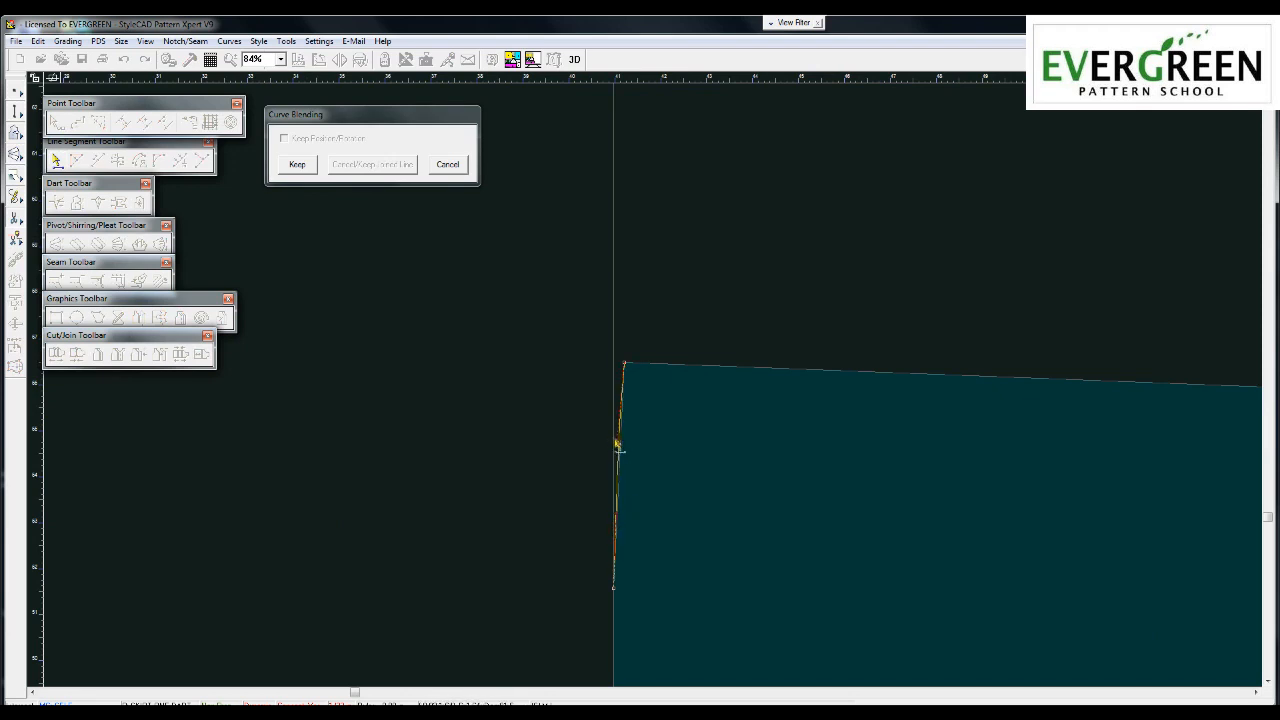
pyautogui.scroll(1, 726, 567)
pyautogui.scroll(-1, 513, 340)
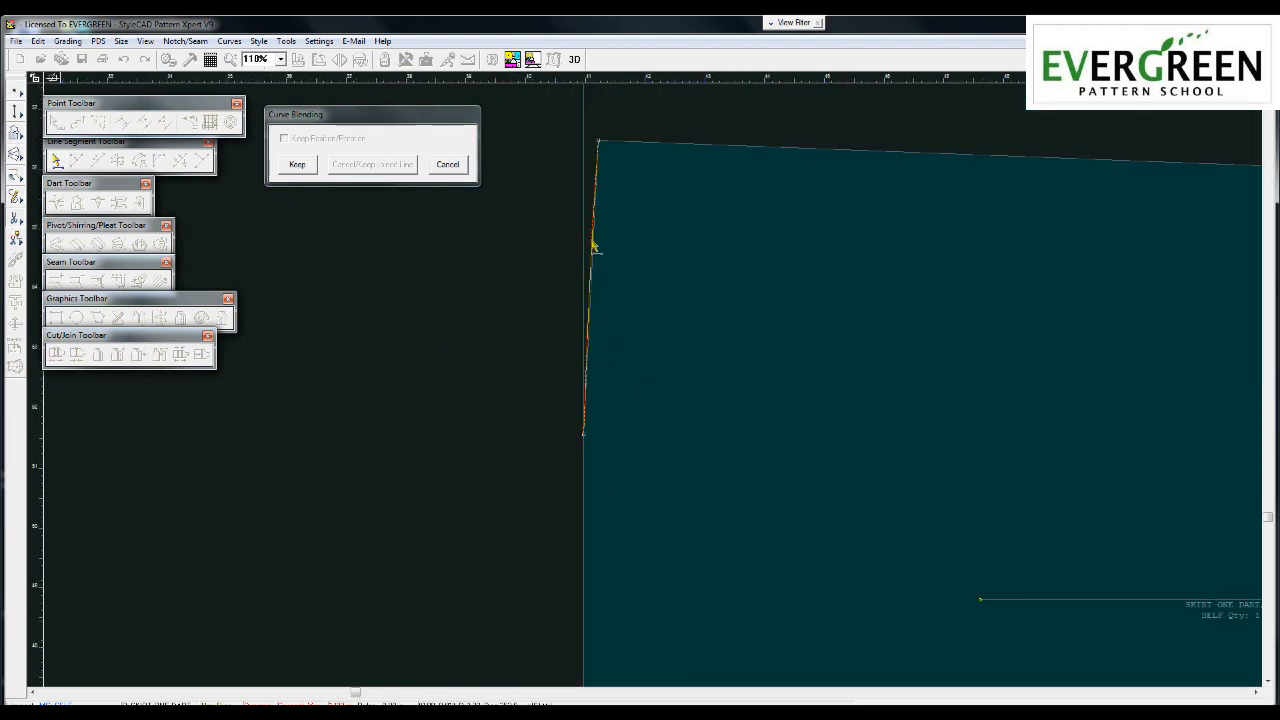
pyautogui.scroll(1, 605, 332)
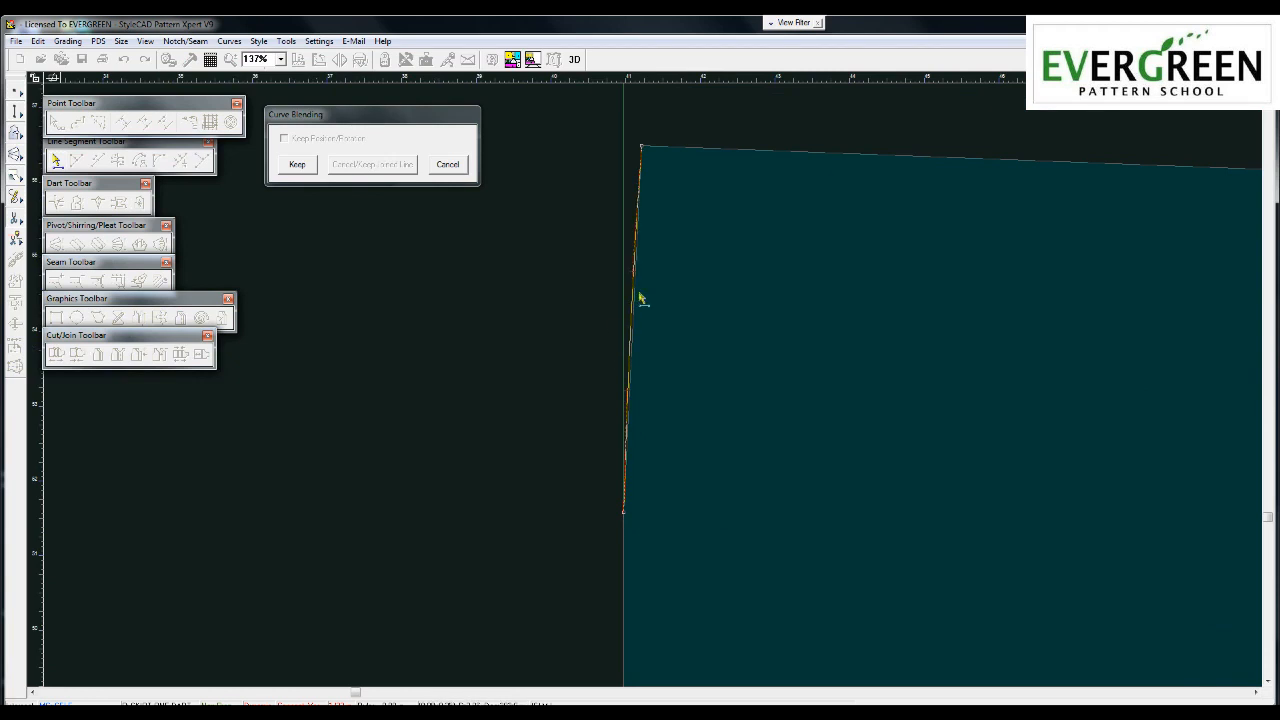
pyautogui.click(297, 166)
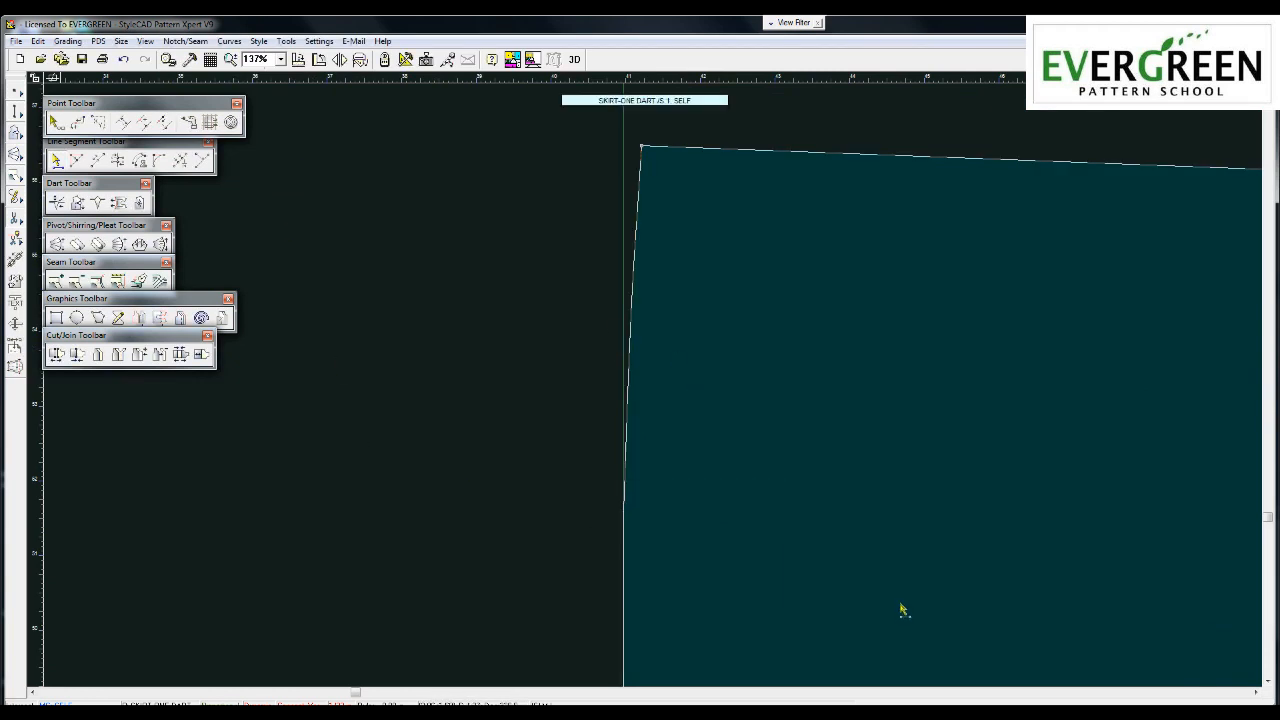
# Add a vertical guide line at hip level, offset from the waist guide, and lengthen the dart by moving its tip onto that line
pyautogui.scroll(-2, 1236, 540)
pyautogui.scroll(-1, 675, 349)
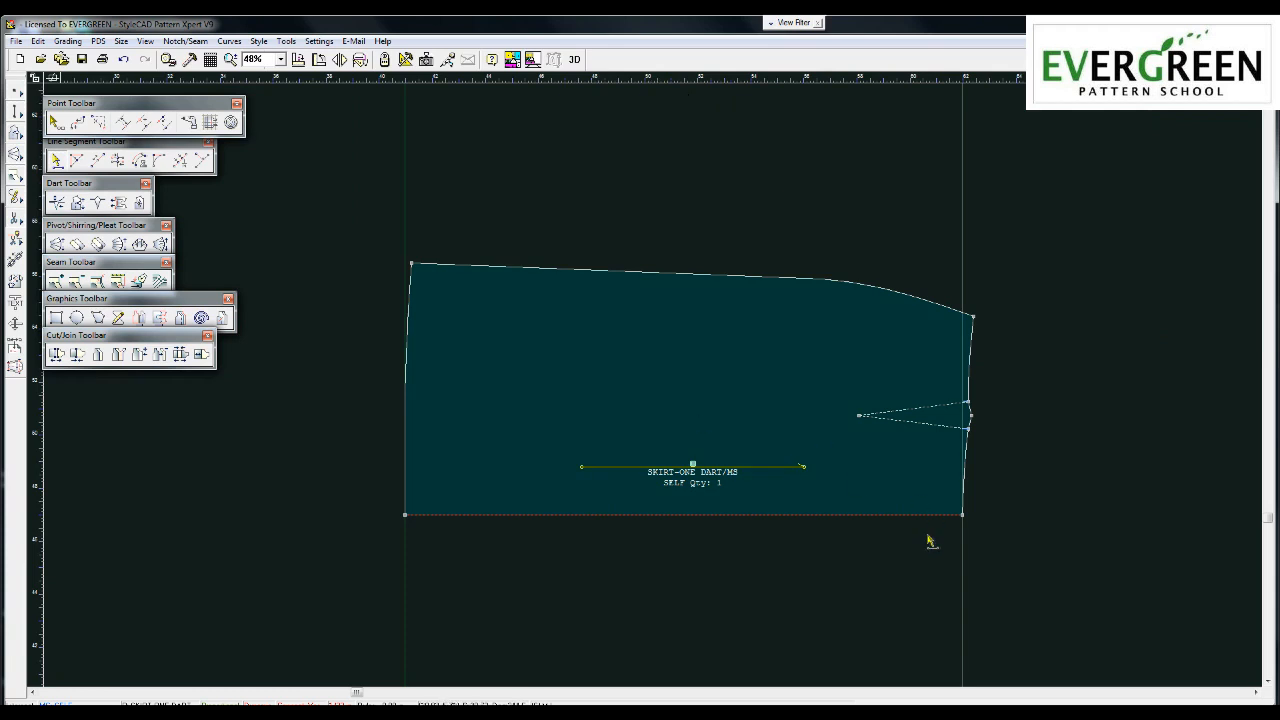
pyautogui.moveTo(912, 572); pyautogui.dragTo(1004, 590)
pyautogui.click(823, 387)
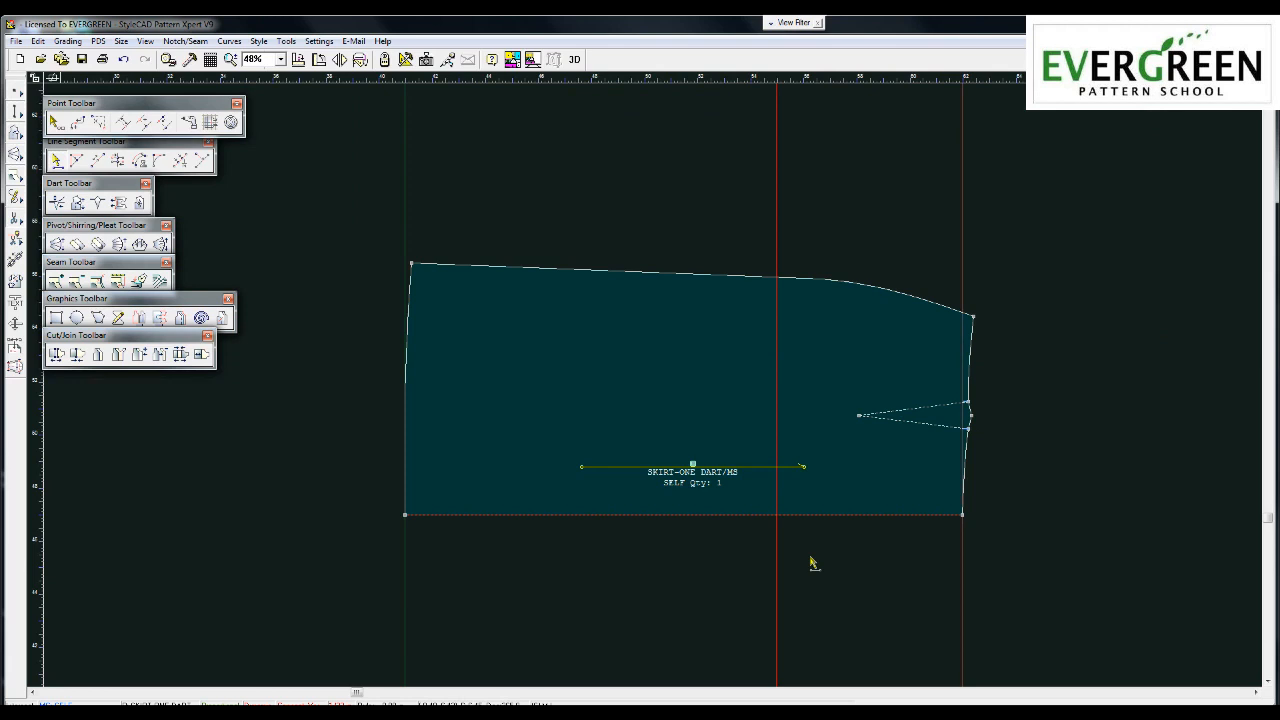
pyautogui.press('Escape')
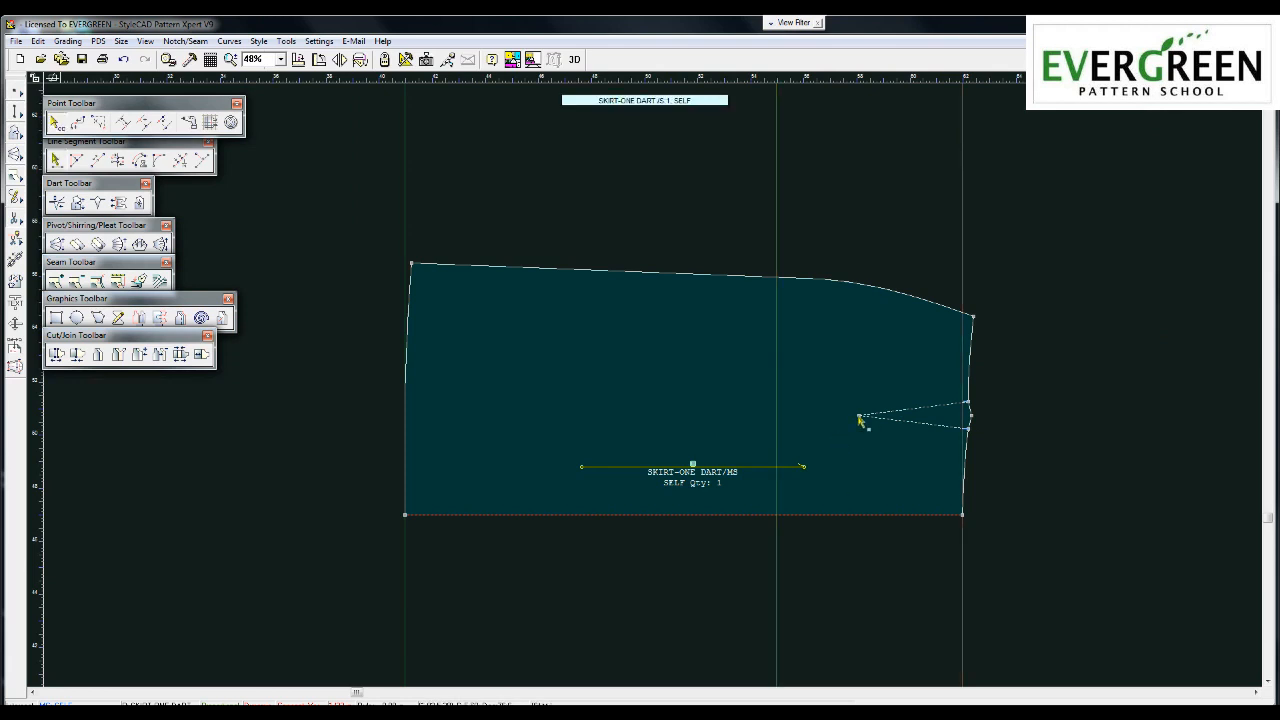
pyautogui.moveTo(859, 416); pyautogui.dragTo(778, 415)
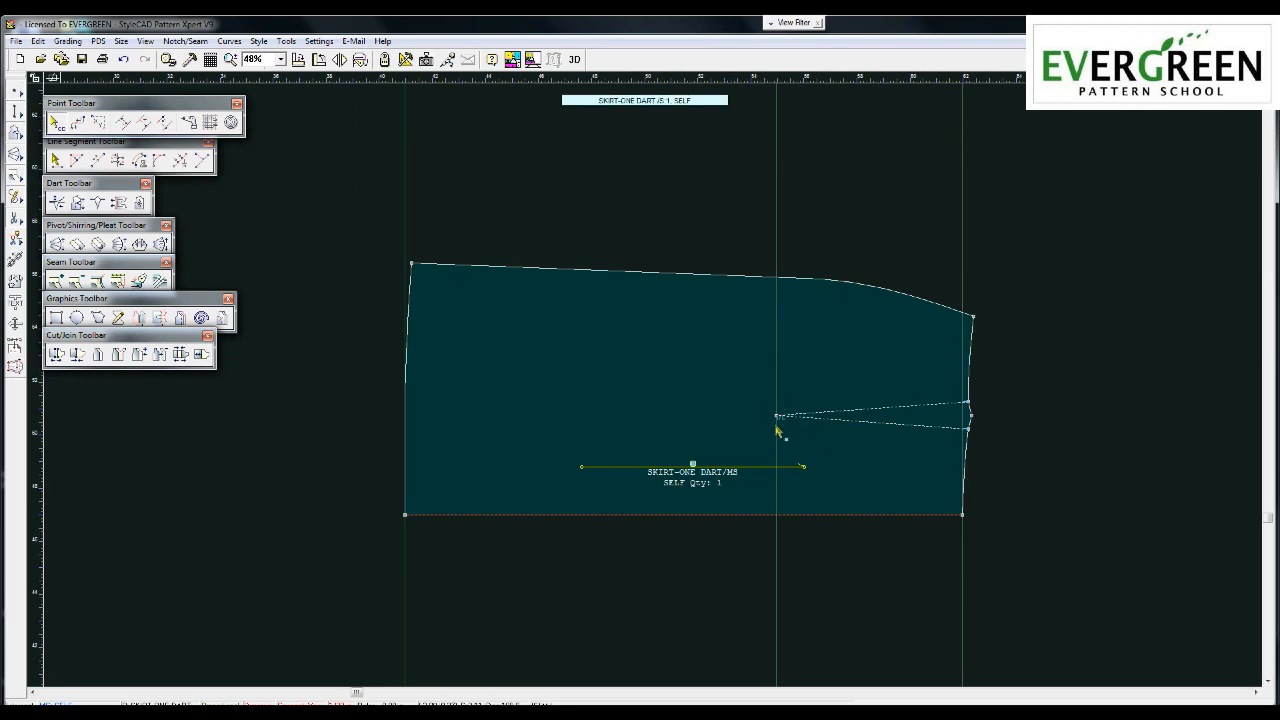
pyautogui.moveTo(776, 415); pyautogui.dragTo(777, 412)
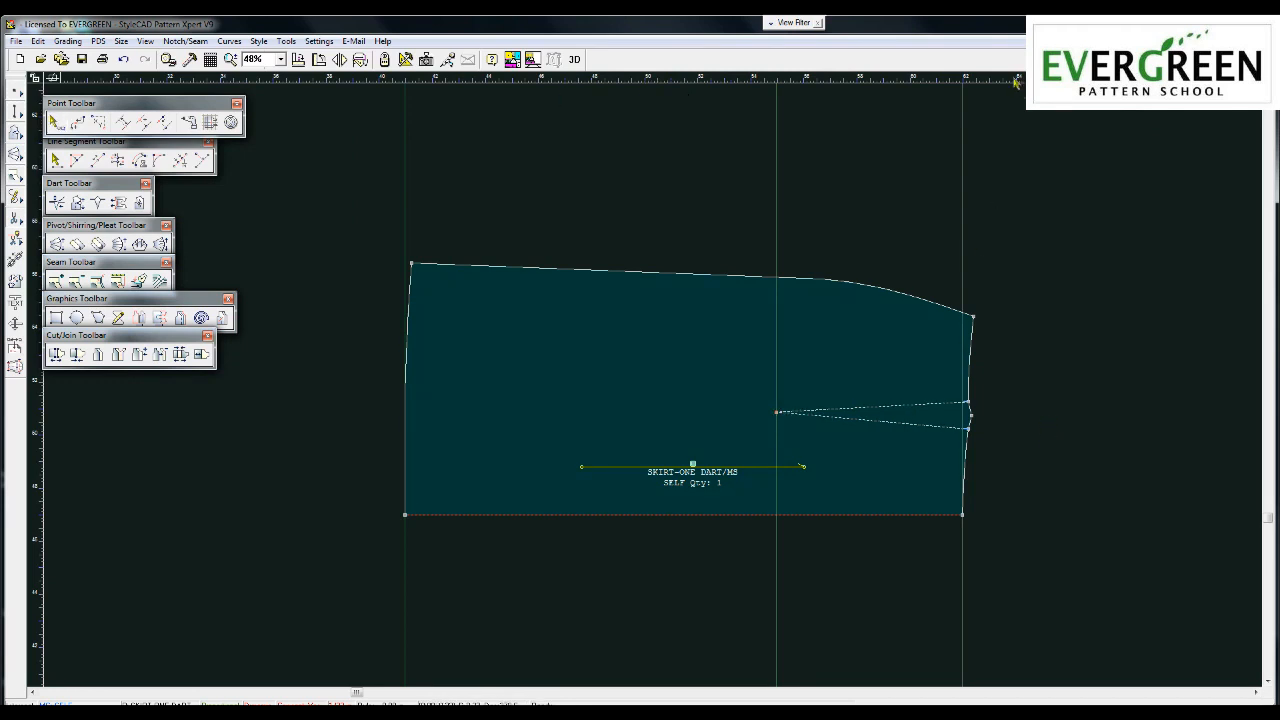
# Place a guide line through the dart's centre and tip, and draw a slash line along it from the tip to the hem
pyautogui.click(971, 416)
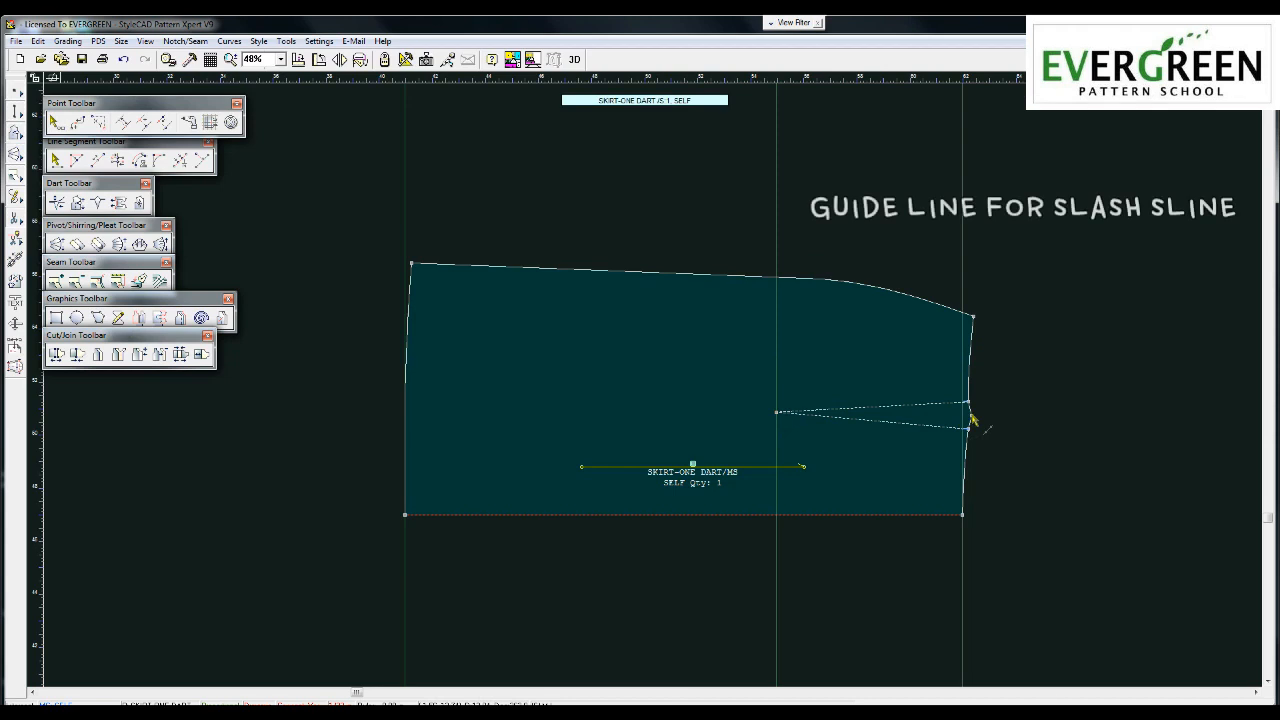
pyautogui.click(778, 412)
pyautogui.click(780, 415)
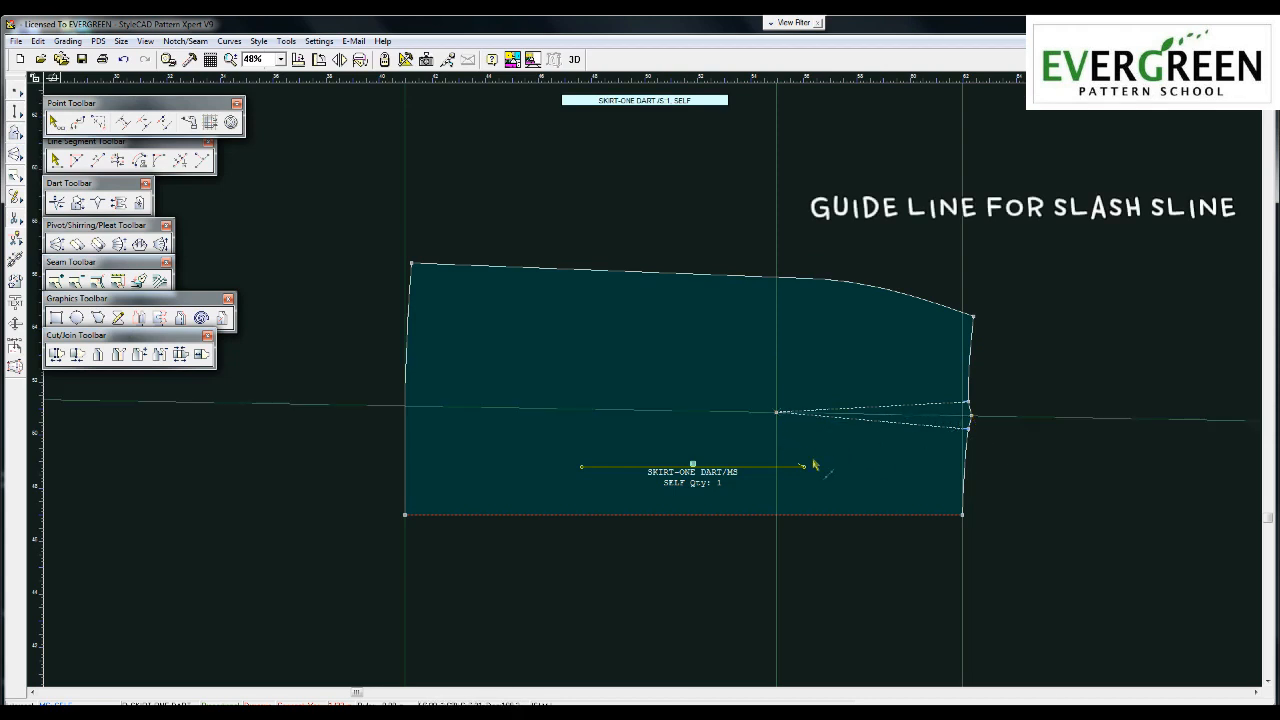
pyautogui.click(778, 413)
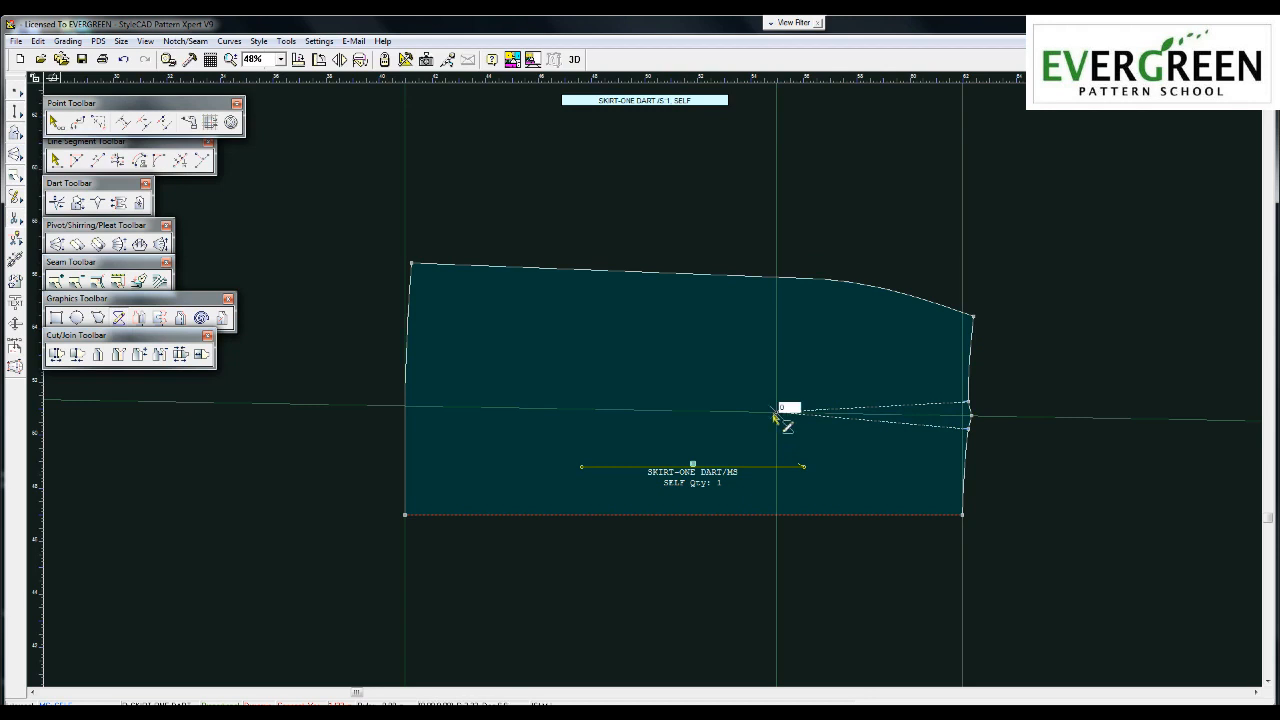
pyautogui.click(406, 407)
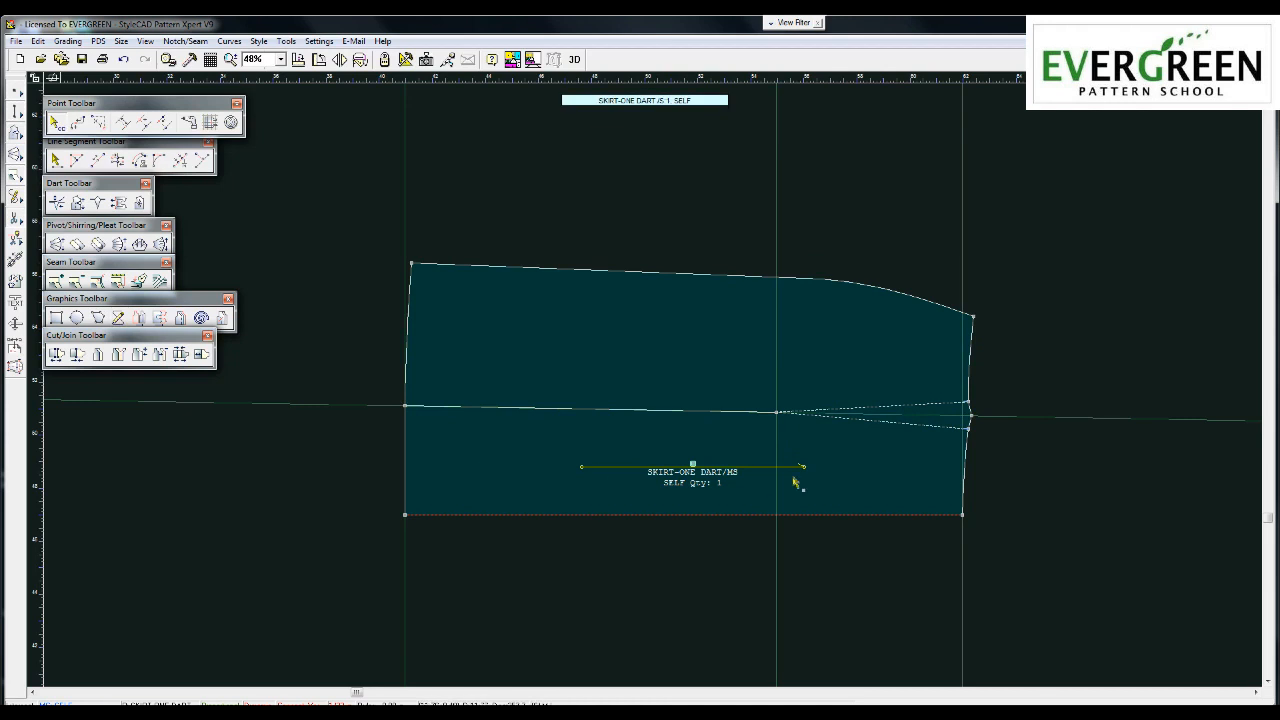
# Bend the lower dart leg slightly inward with Curve Blending and keep the curve
pyautogui.scroll(2, 832, 447)
pyautogui.click(750, 338)
pyautogui.doubleClick(769, 344)
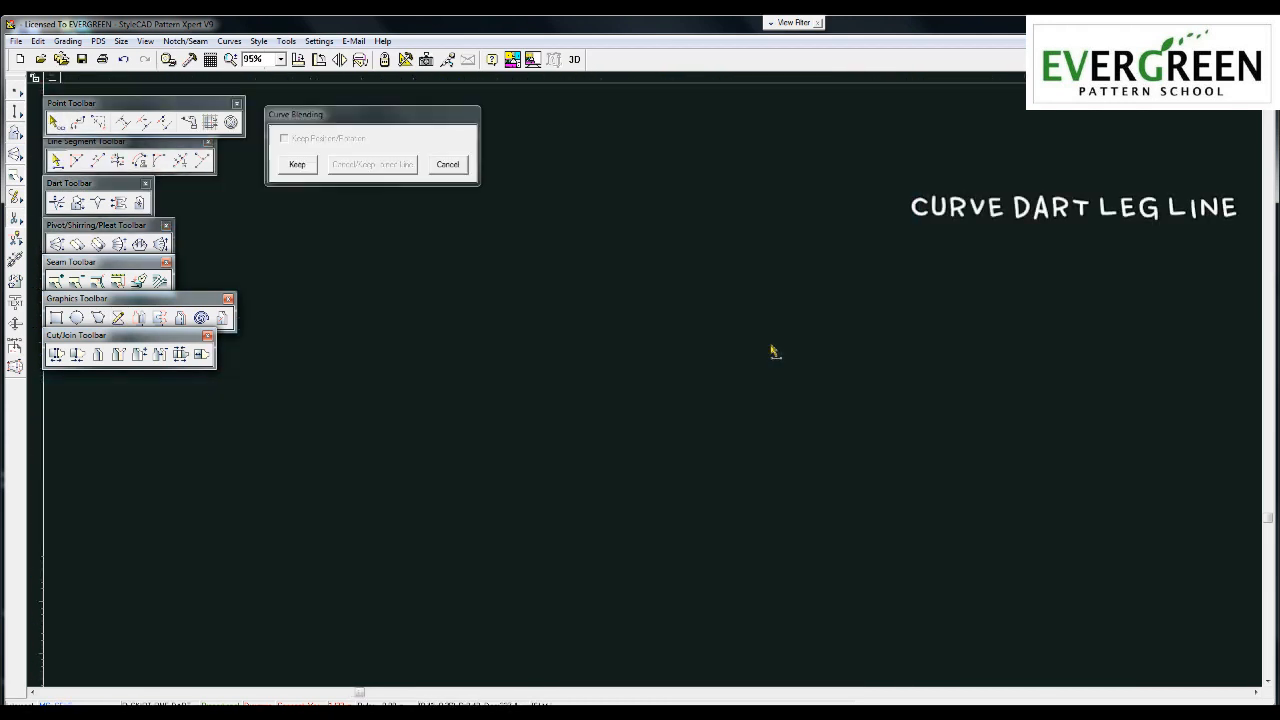
pyautogui.scroll(1, 682, 360)
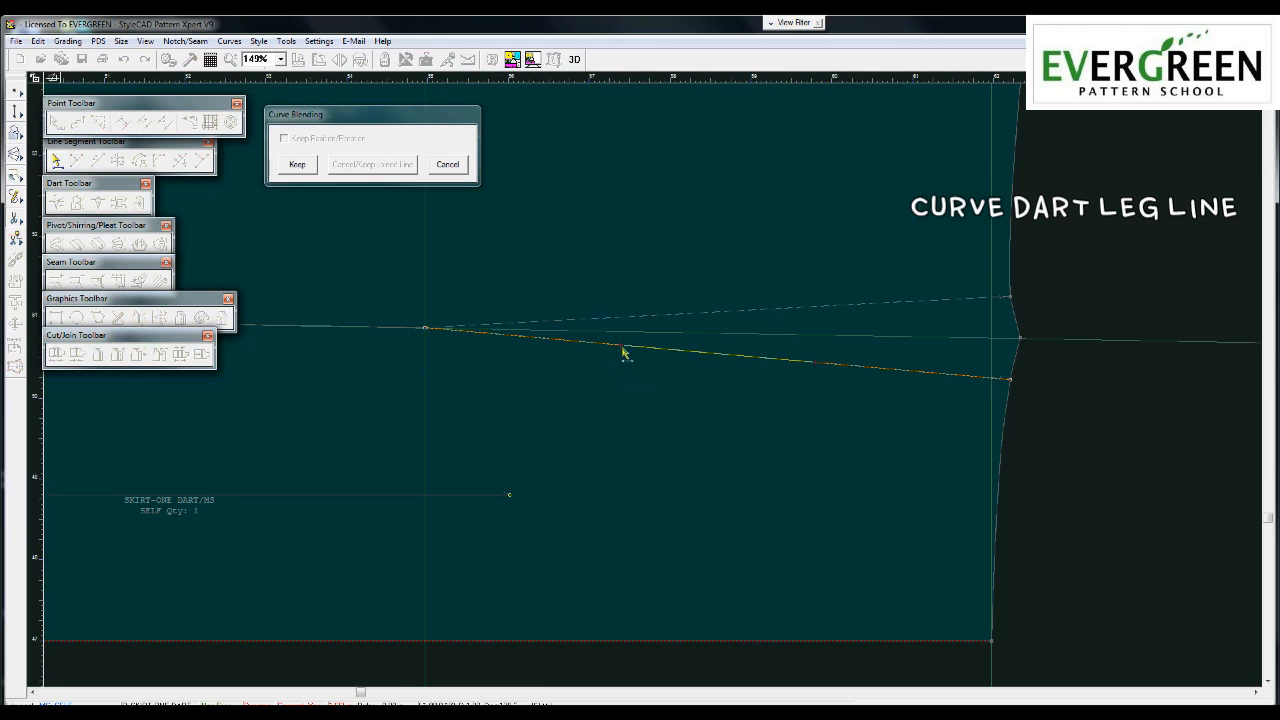
pyautogui.click(622, 346)
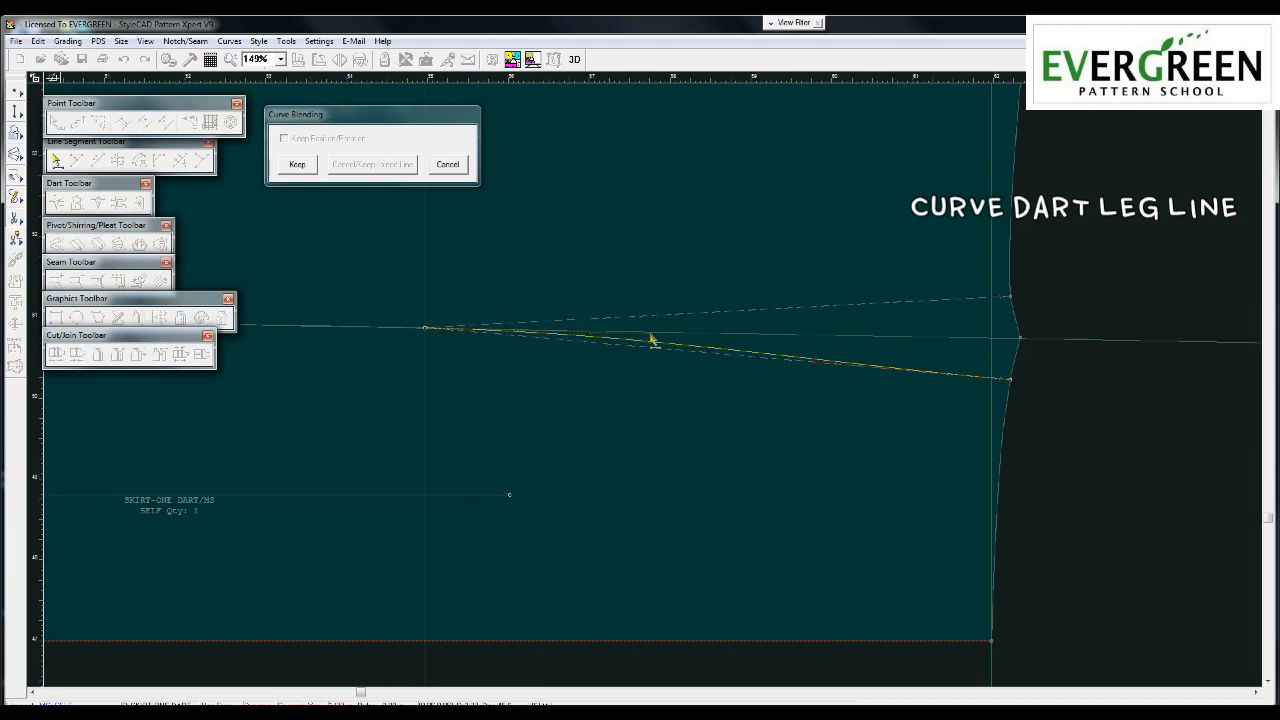
pyautogui.click(818, 358)
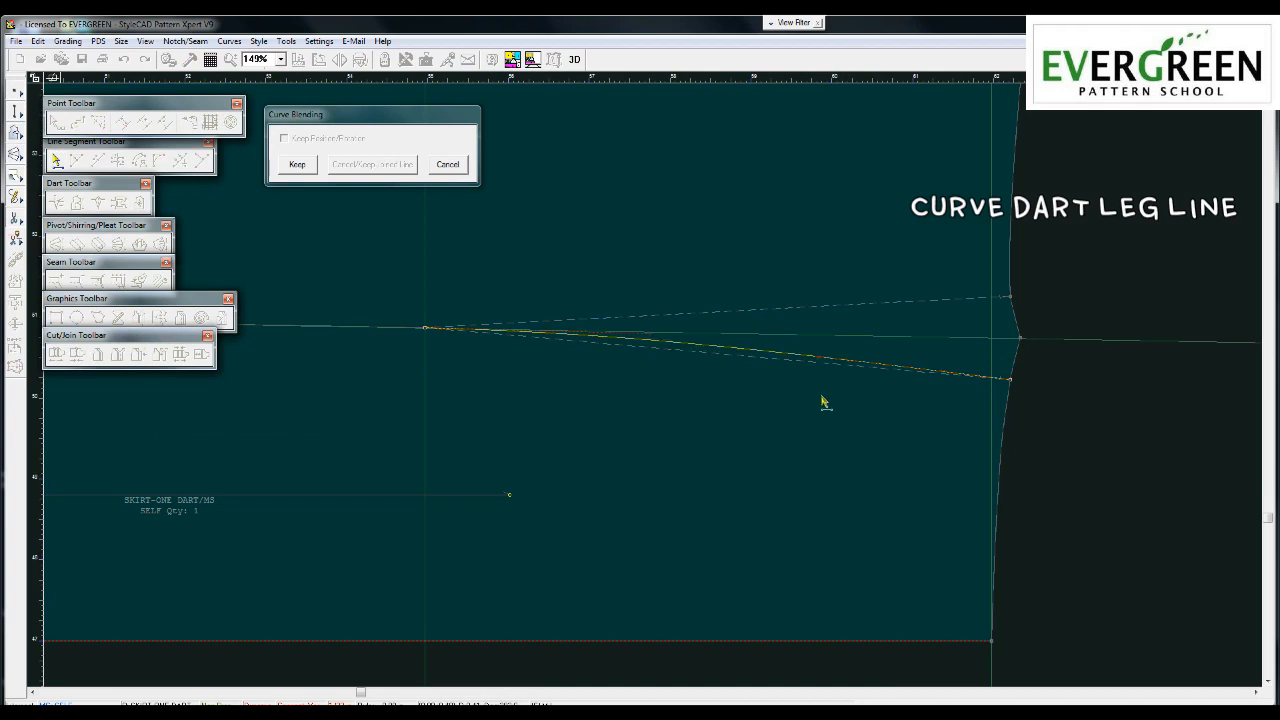
pyautogui.click(291, 165)
# Copy the lower dart leg's curve and paste it onto the upper dart leg
pyautogui.click(762, 356)
pyautogui.hotkey('ctrl', 'c')
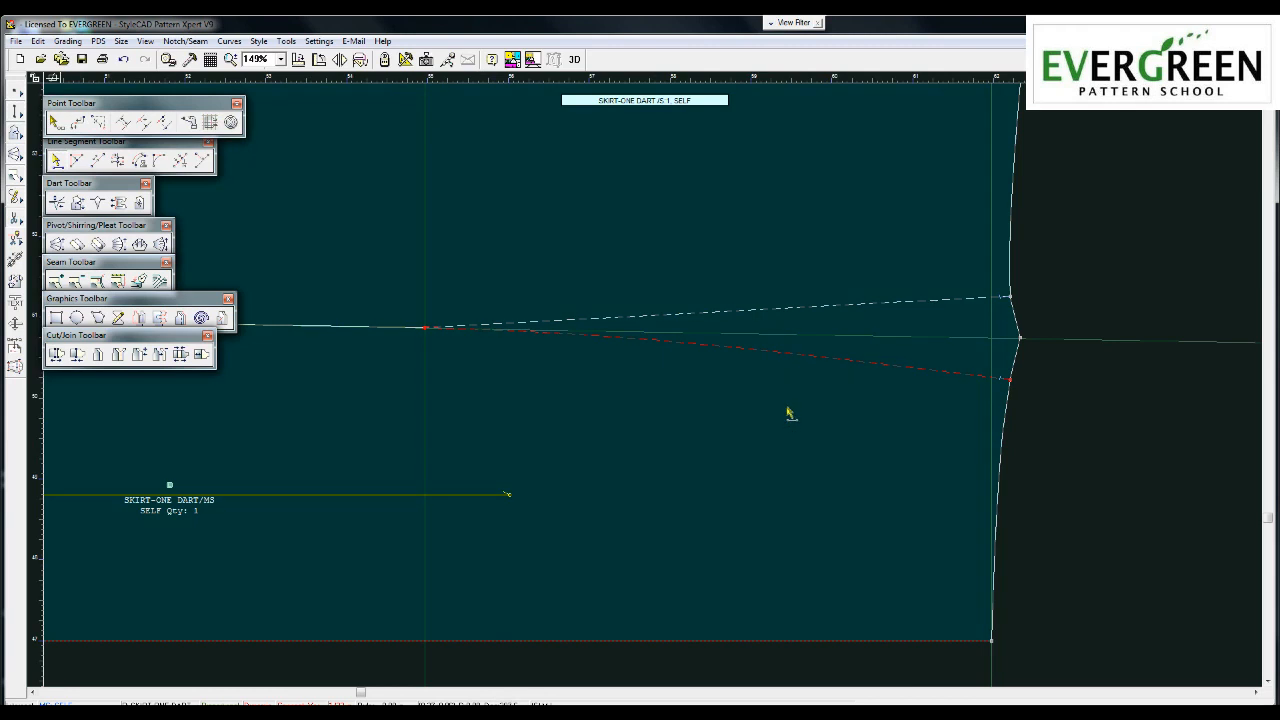
pyautogui.click(788, 305)
pyautogui.hotkey('ctrl', 'v')
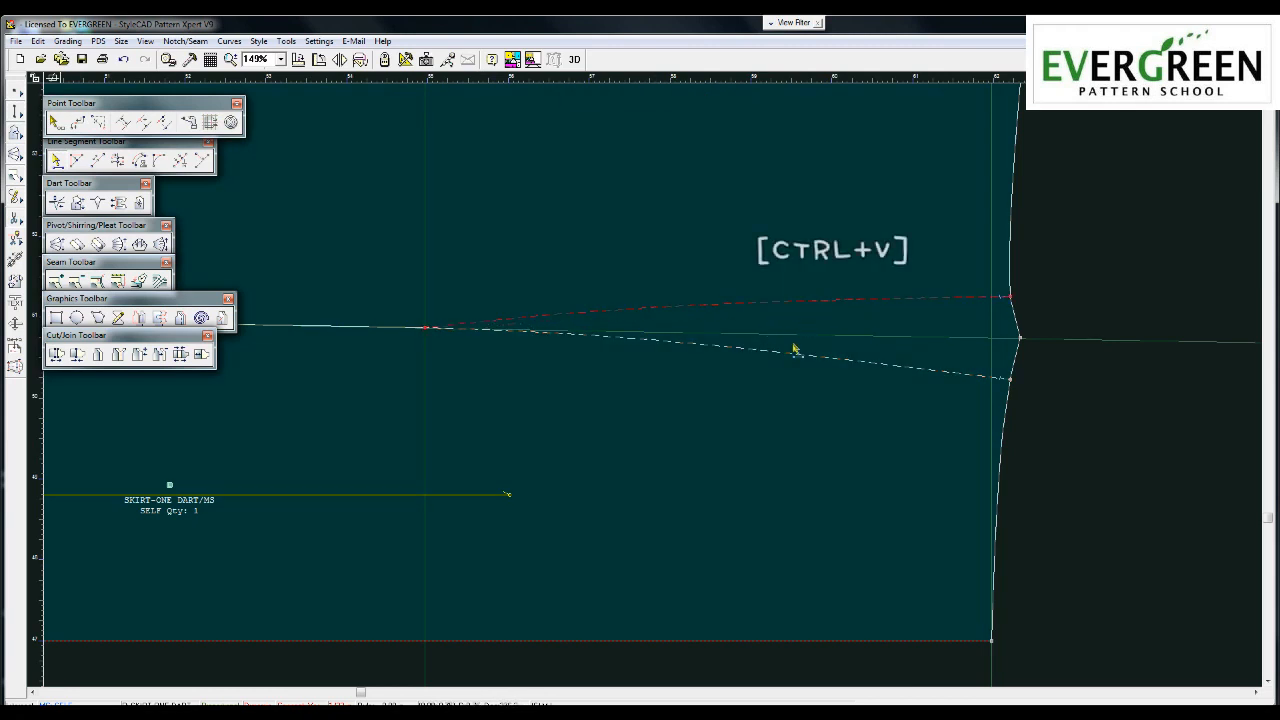
pyautogui.click(699, 434)
# Add match notches at the dart tip and midway along the side seam
pyautogui.scroll(-2, 619, 383)
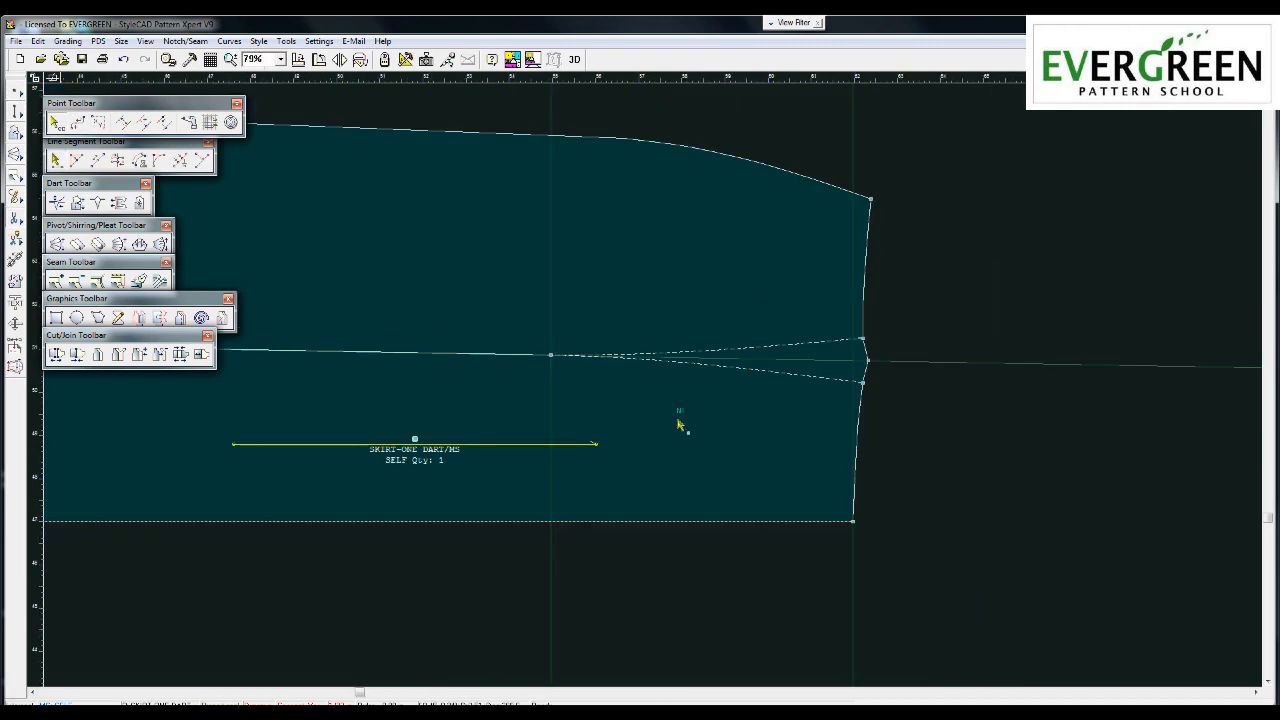
pyautogui.moveTo(851, 373); pyautogui.dragTo(872, 409)
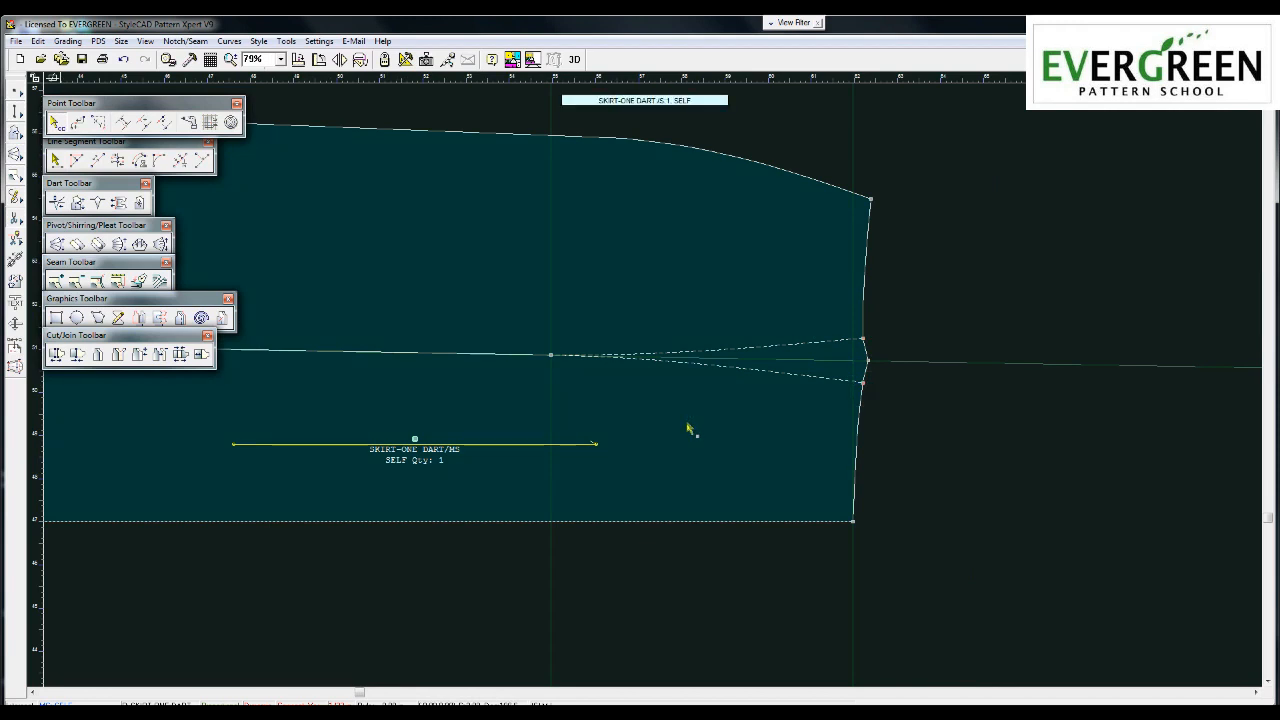
pyautogui.scroll(2, 585, 393)
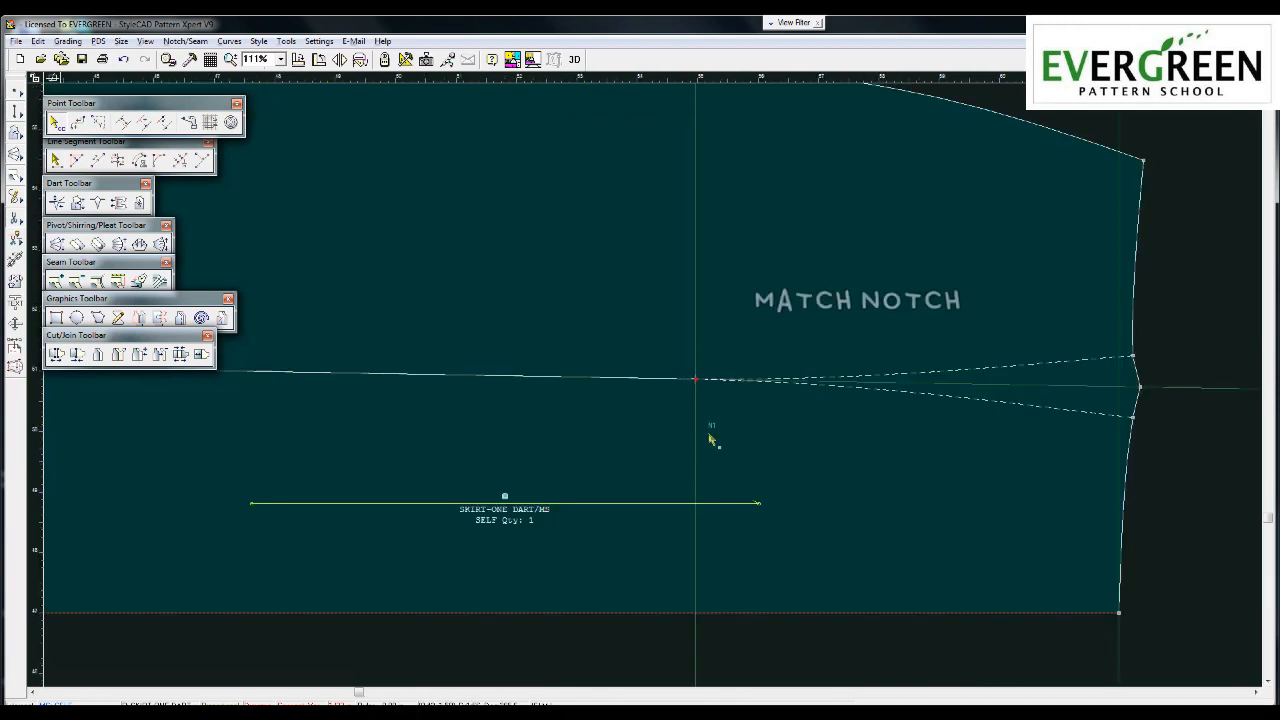
pyautogui.scroll(-5, 639, 369)
pyautogui.scroll(-2, 639, 369)
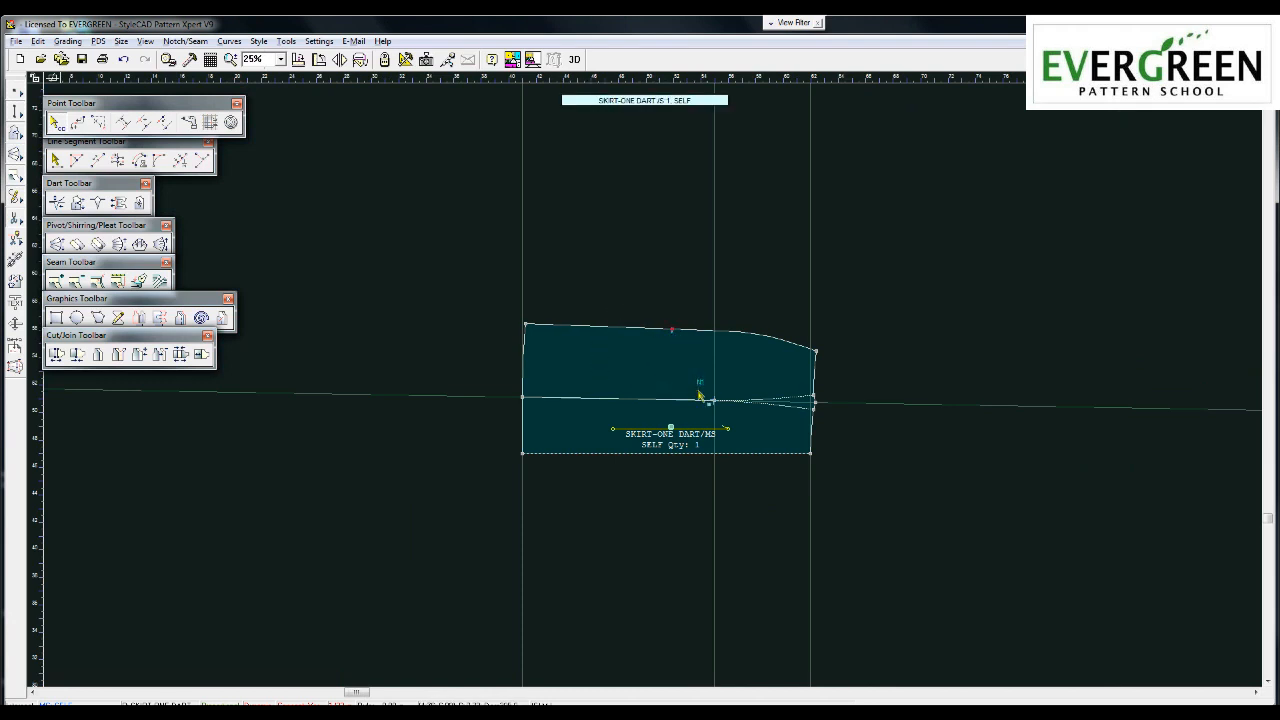
pyautogui.scroll(2, 672, 432)
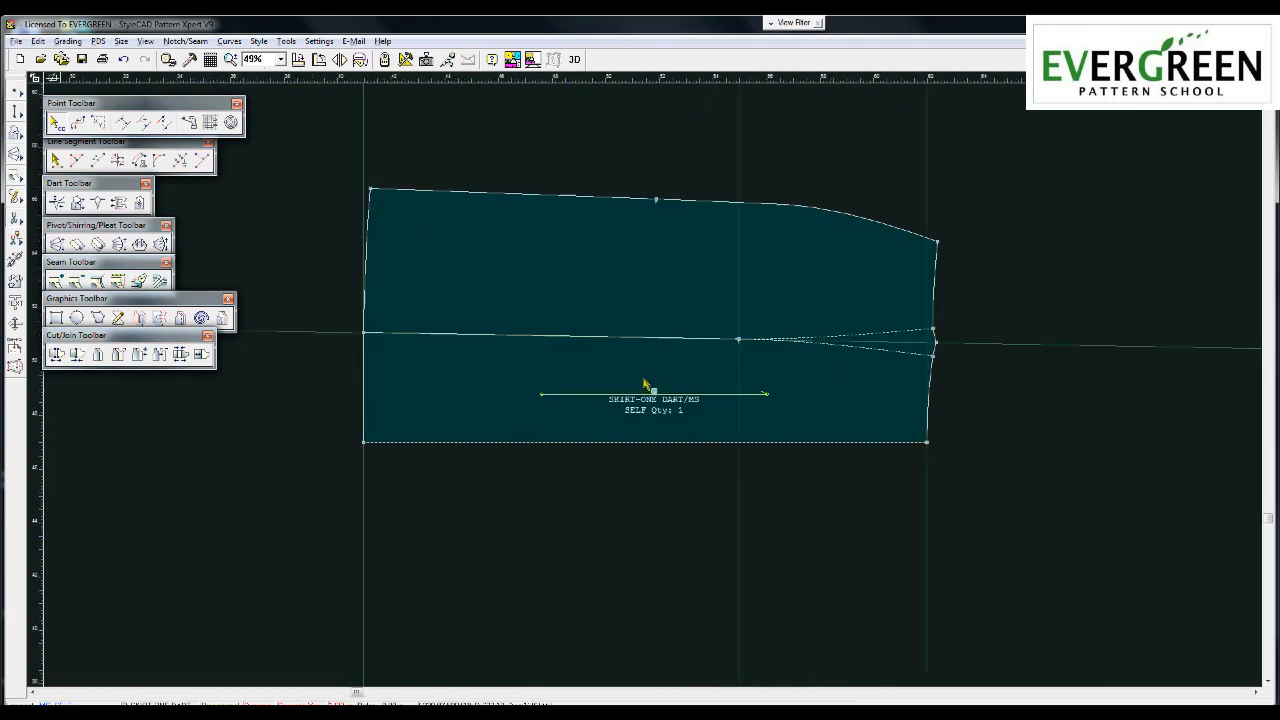
# Extract the dart area as a separate pattern piece, move it away from the skirt, and delete it
pyautogui.click(57, 355)
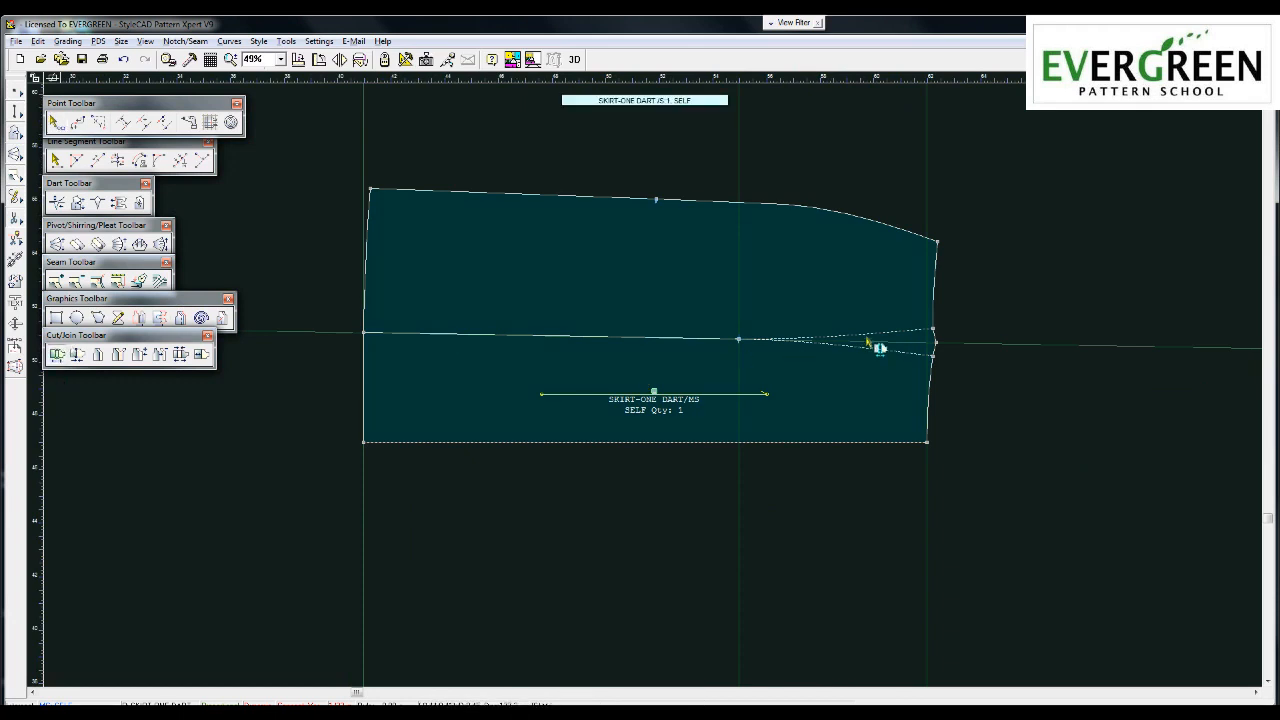
pyautogui.click(893, 336)
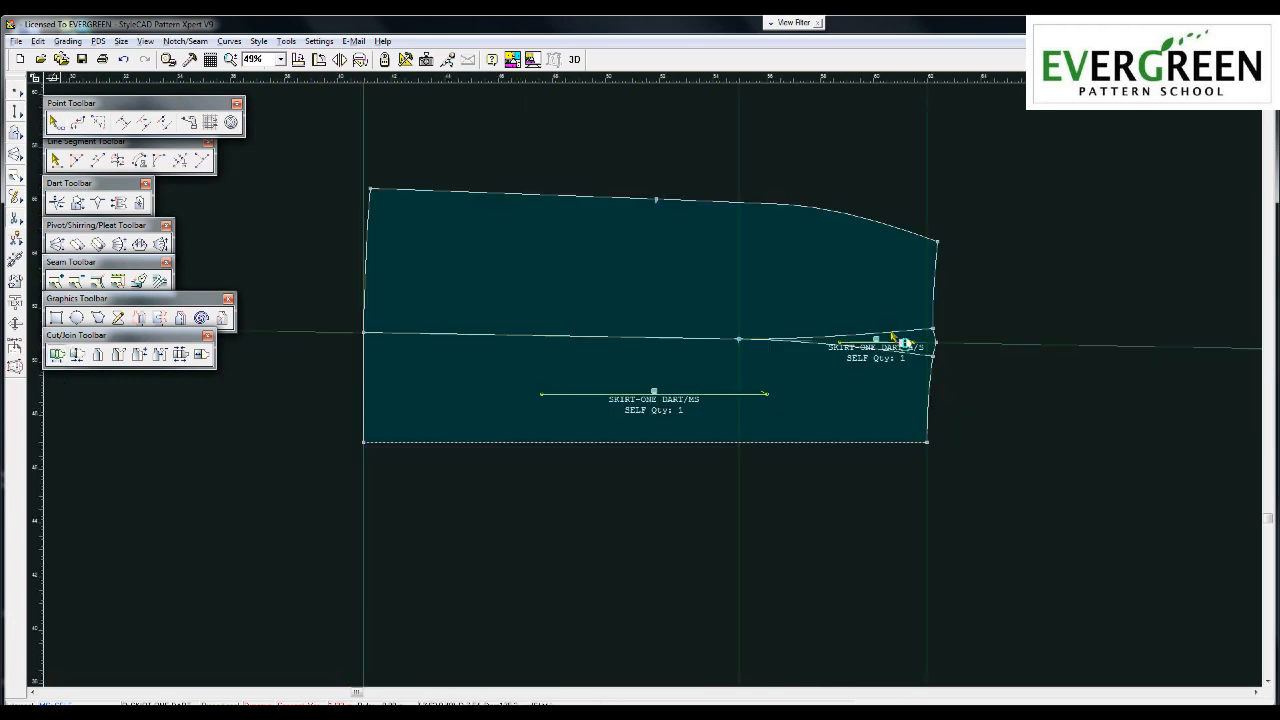
pyautogui.moveTo(932, 346); pyautogui.dragTo(1134, 309)
pyautogui.rightClick(1124, 305)
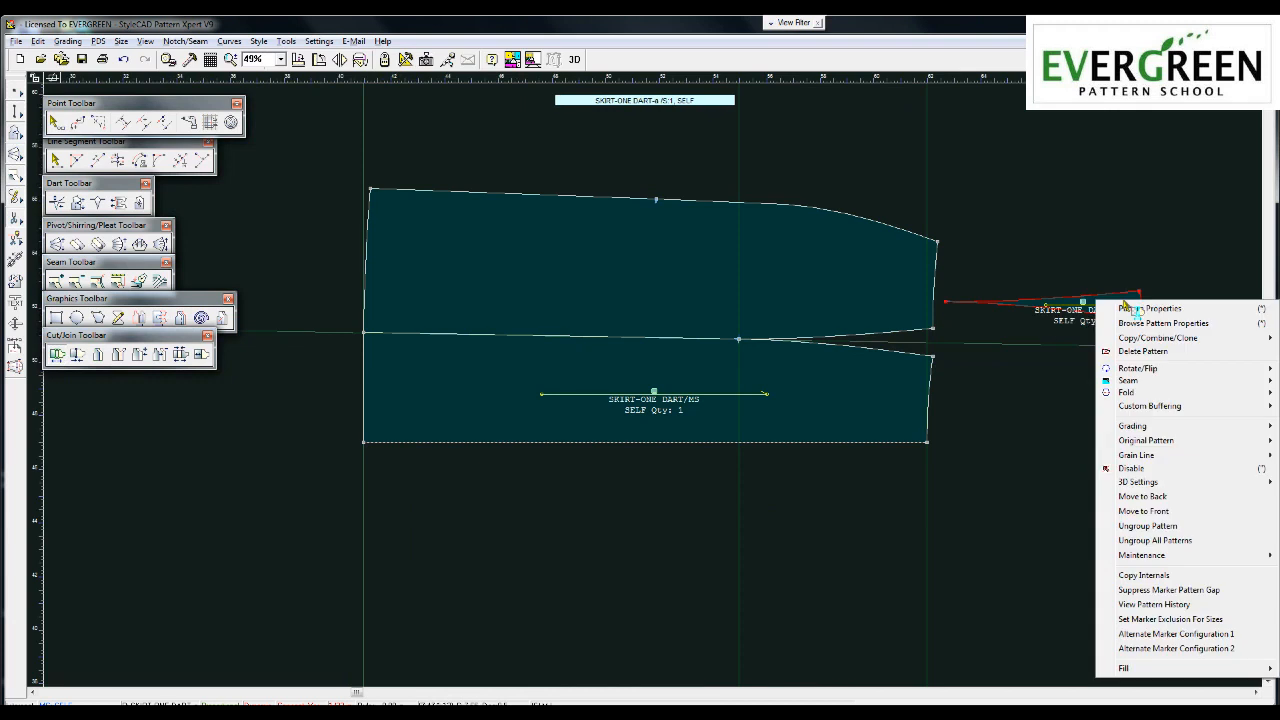
pyautogui.click(1145, 352)
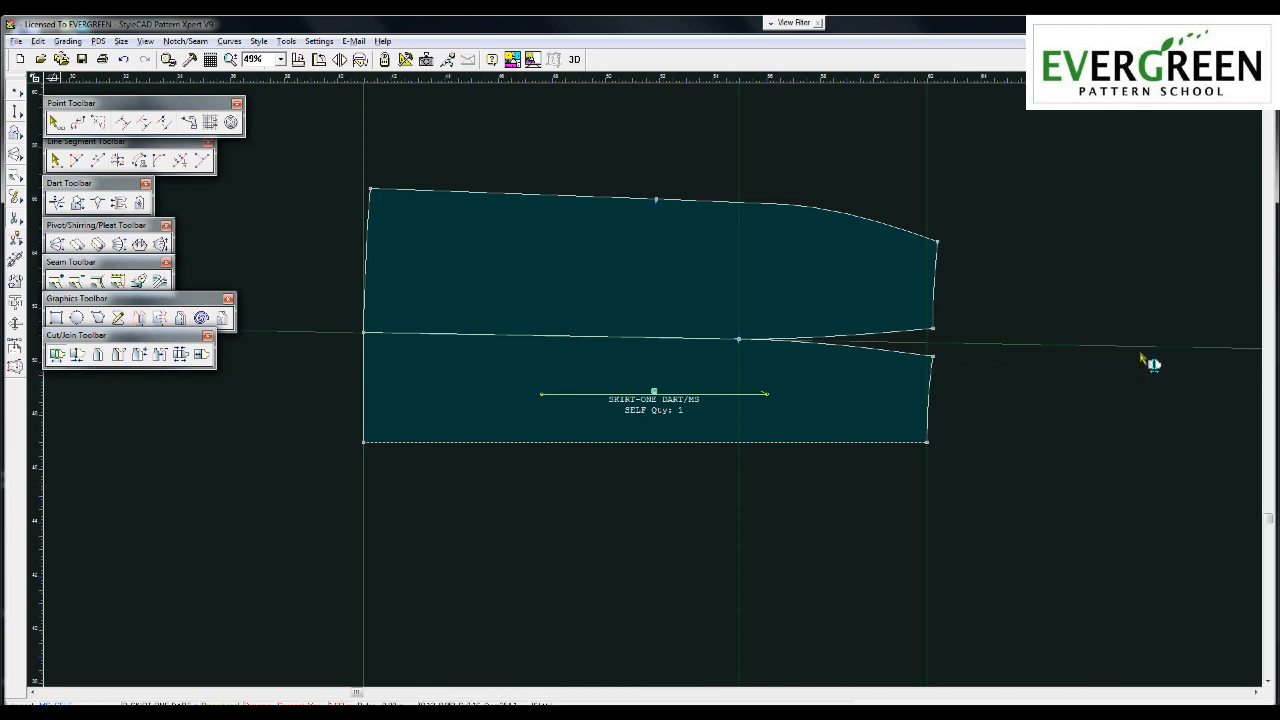
# Separate the skirt along the slash line and curved dart legs into two pattern pieces and move them apart
pyautogui.click(631, 344)
pyautogui.moveTo(651, 311); pyautogui.dragTo(650, 272)
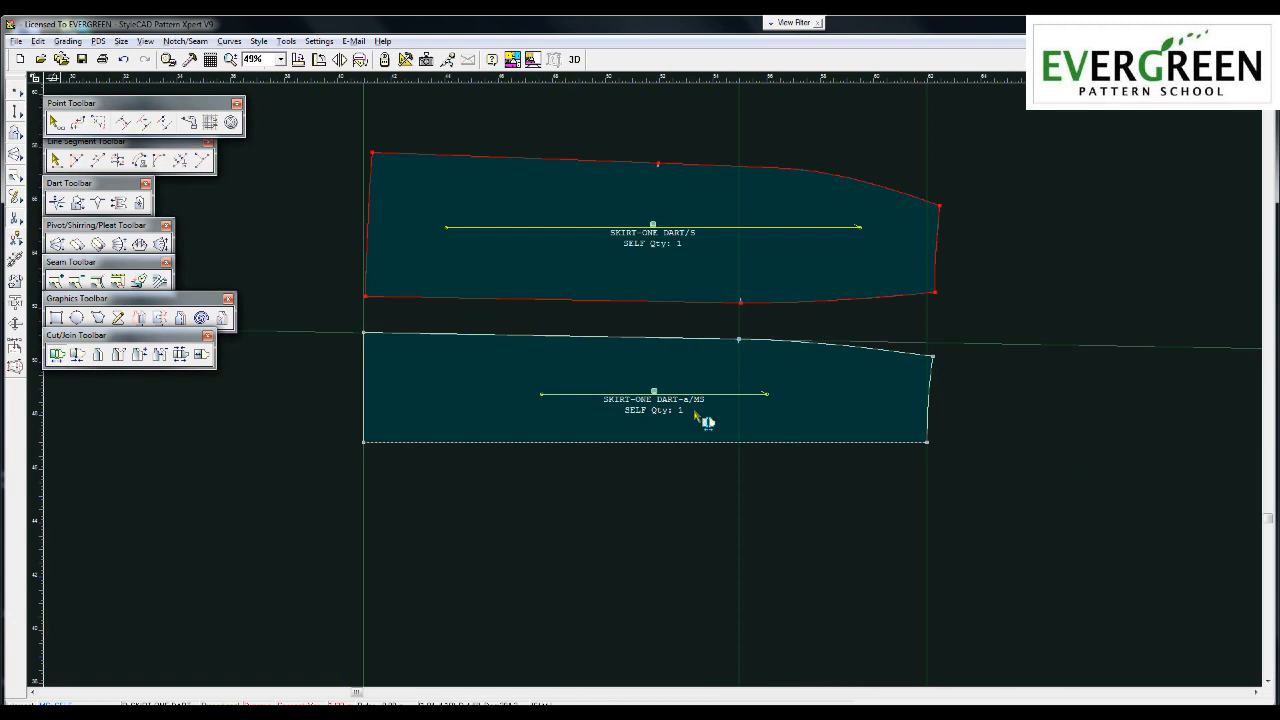
pyautogui.moveTo(703, 420); pyautogui.dragTo(706, 433)
pyautogui.click(587, 549)
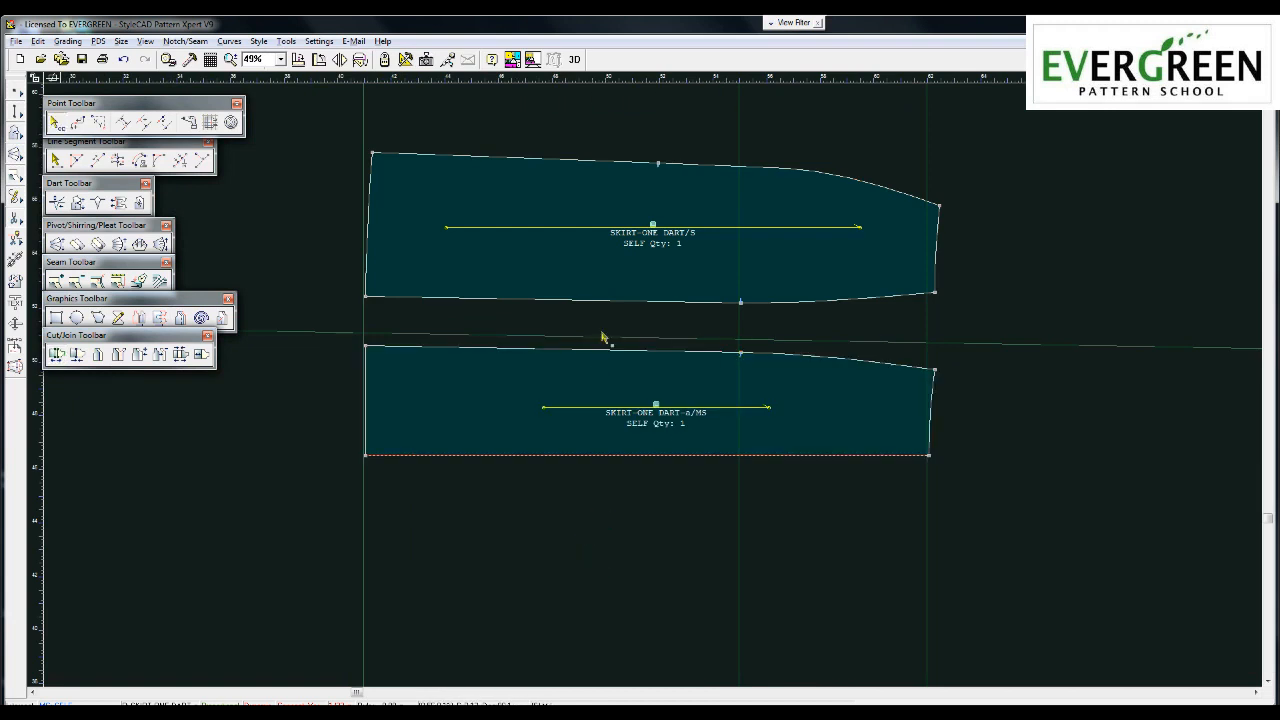
pyautogui.moveTo(621, 415); pyautogui.dragTo(618, 503, button='middle')
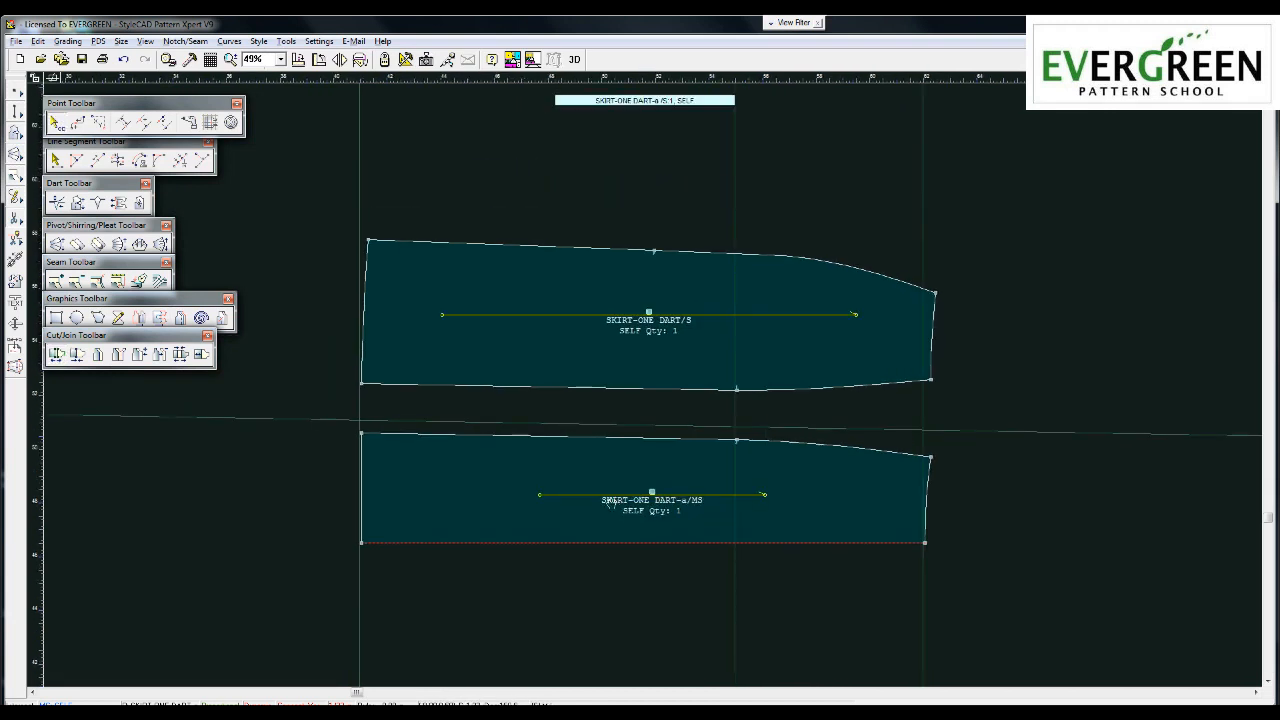
# Set up a curve blend of the waistline across the two panels' curved seams and add a curve point near the seam's waist end
pyautogui.moveTo(852, 342); pyautogui.dragTo(976, 511)
pyautogui.click(914, 382)
pyautogui.click(913, 457)
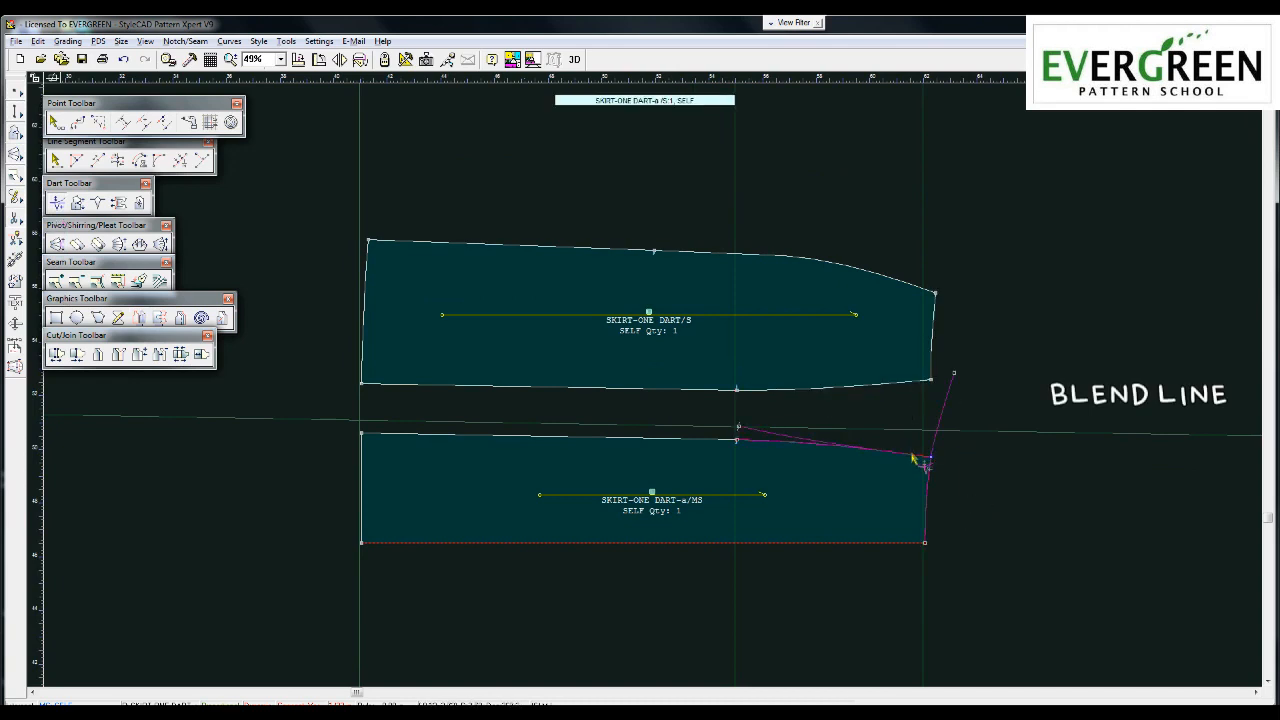
pyautogui.click(1007, 478)
pyautogui.scroll(1, 889, 463)
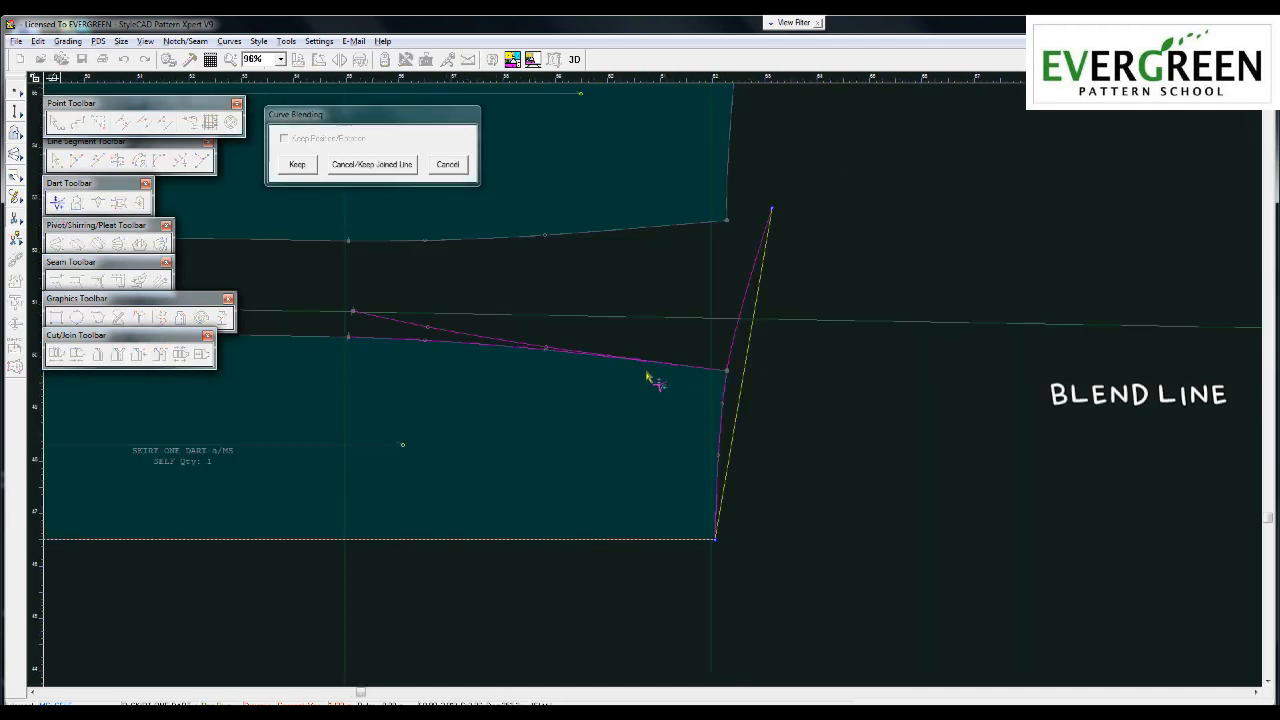
pyautogui.click(743, 377)
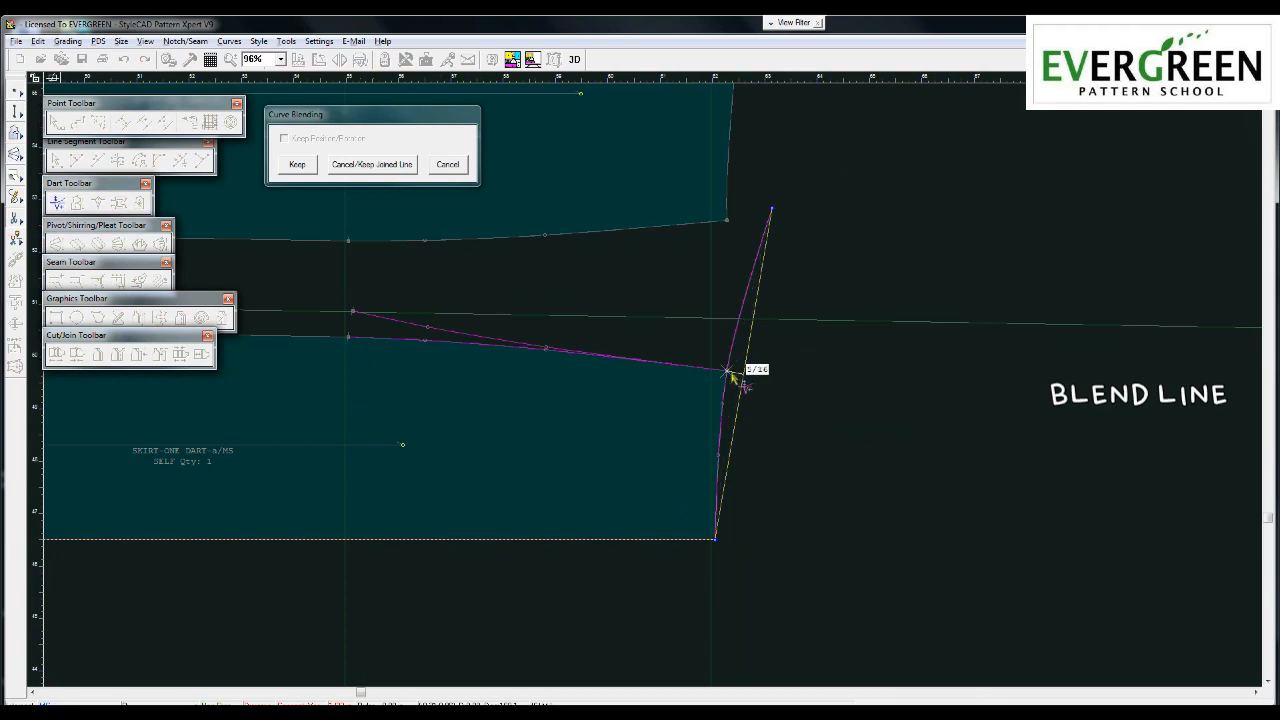
pyautogui.click(733, 373)
# Smooth the joined waistline by adding and adjusting curve points on both panels, and keep the blended curve
pyautogui.scroll(1, 733, 374)
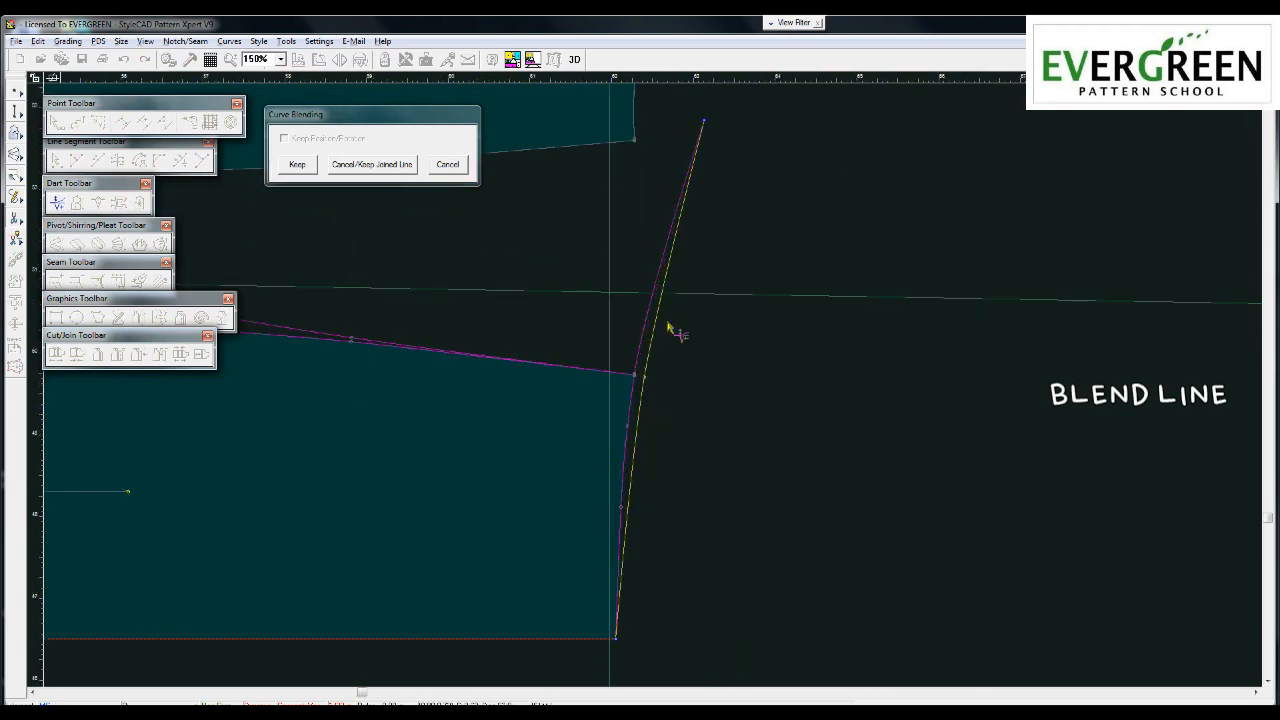
pyautogui.click(622, 529)
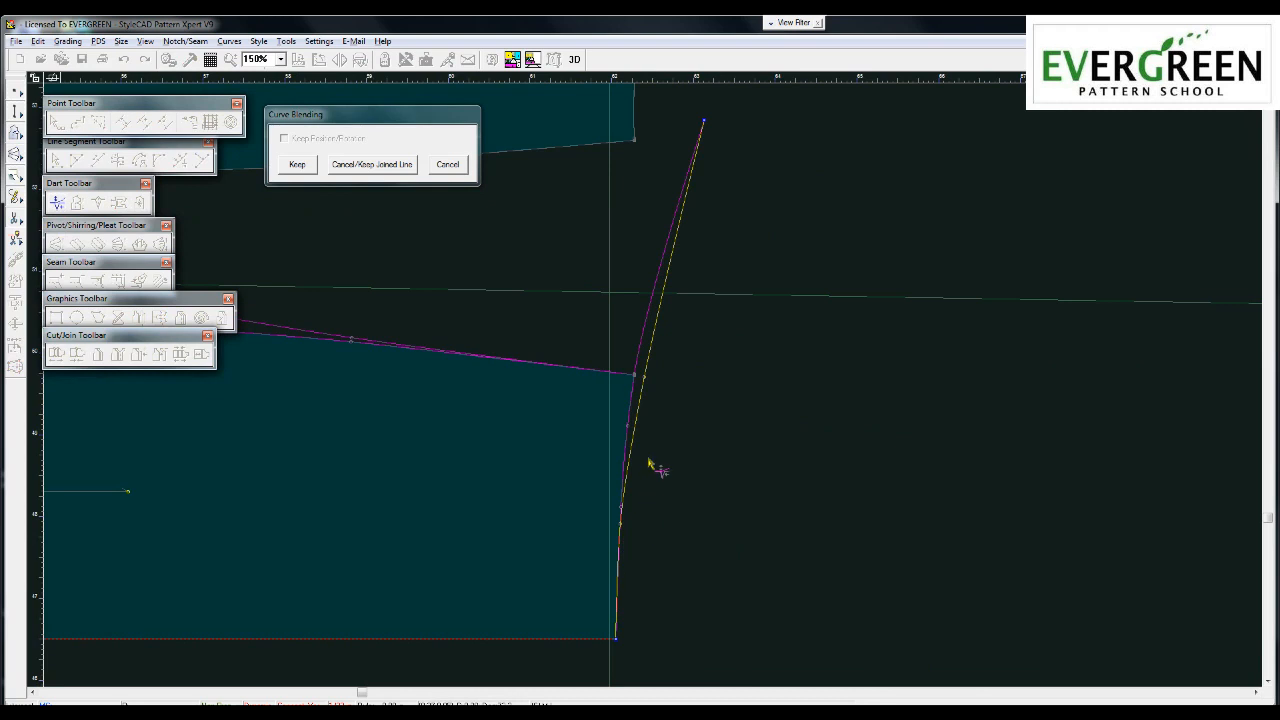
pyautogui.click(641, 378)
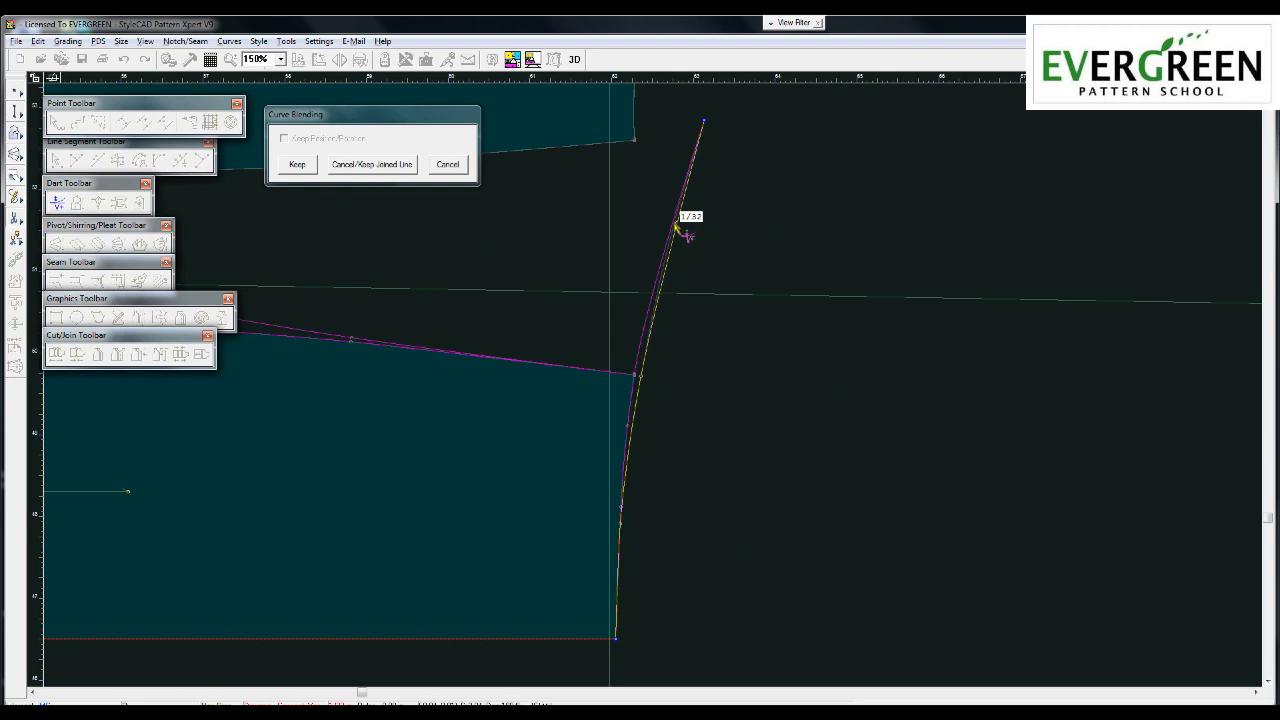
pyautogui.click(677, 229)
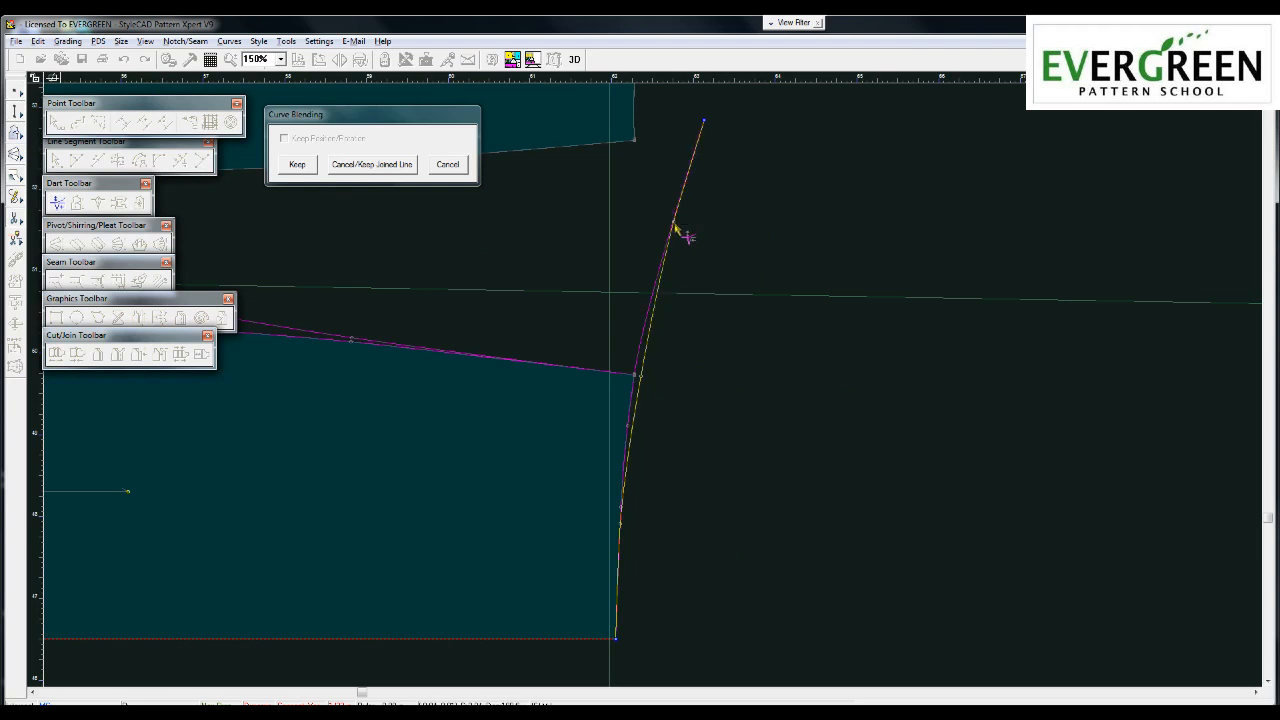
pyautogui.click(641, 378)
pyautogui.click(298, 165)
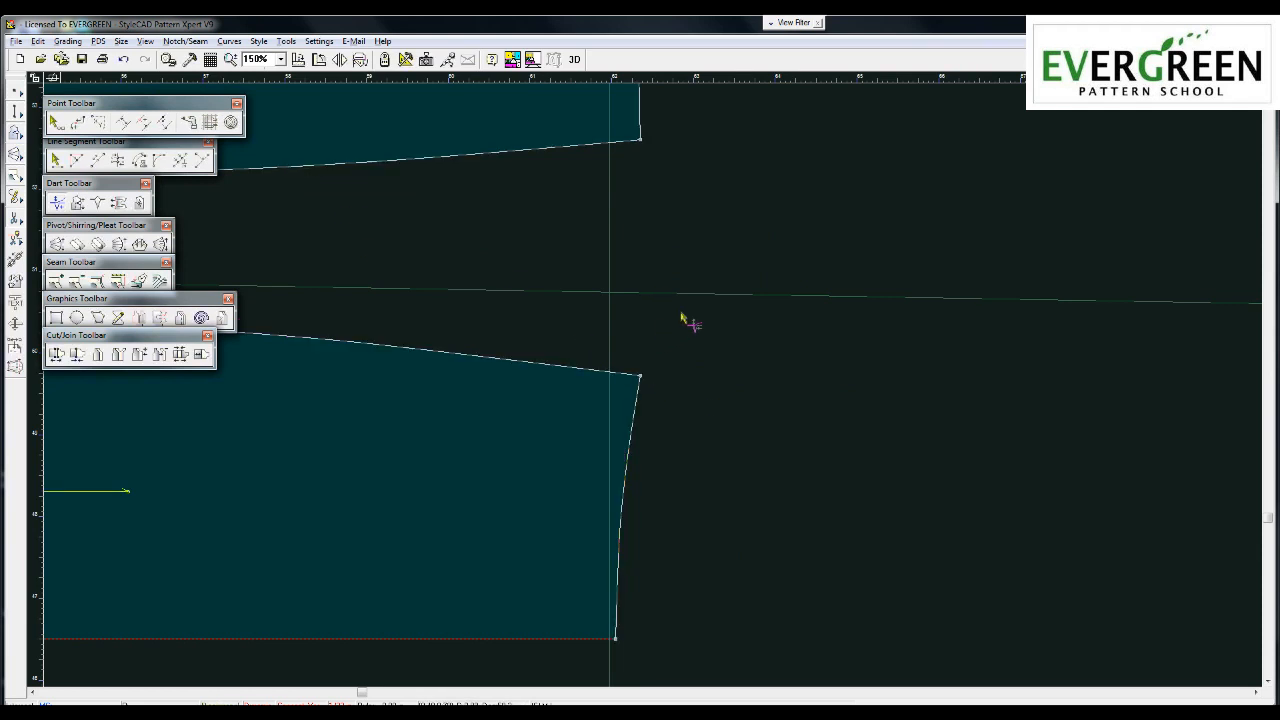
# Delete the guide lines crossing the two skirt panels
pyautogui.scroll(-7, 284, 348)
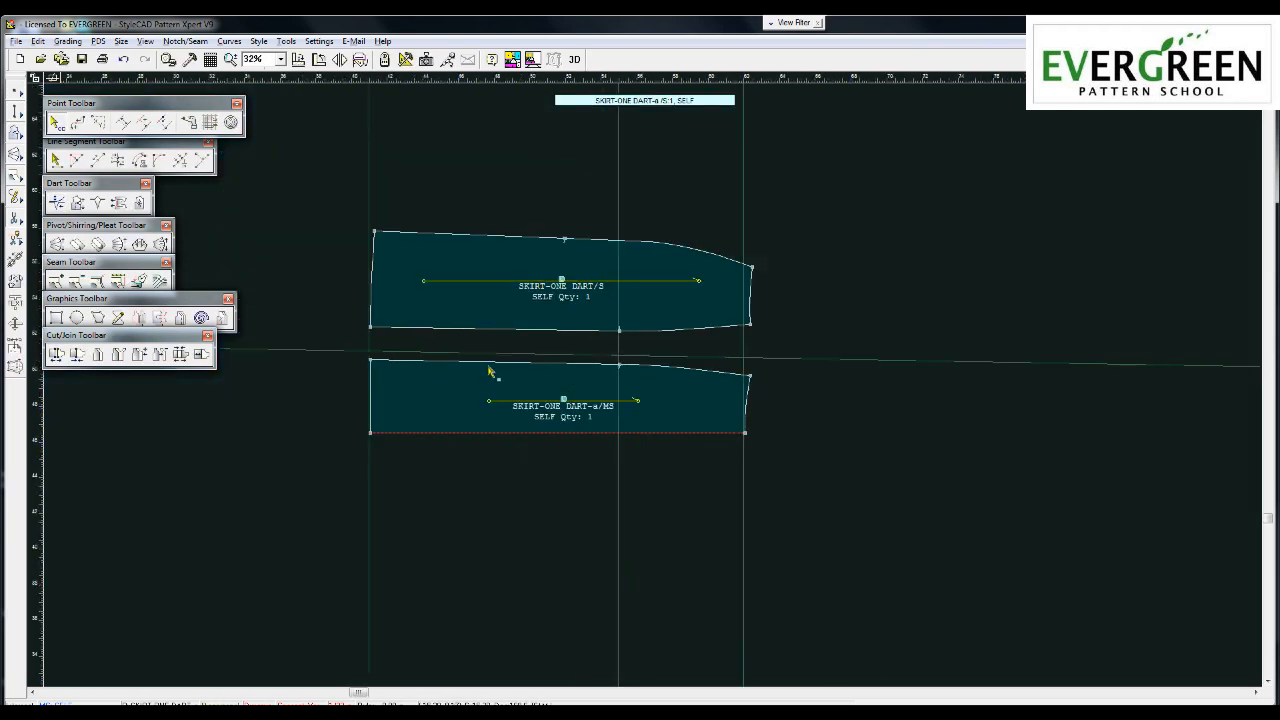
pyautogui.moveTo(345, 231); pyautogui.dragTo(930, 532)
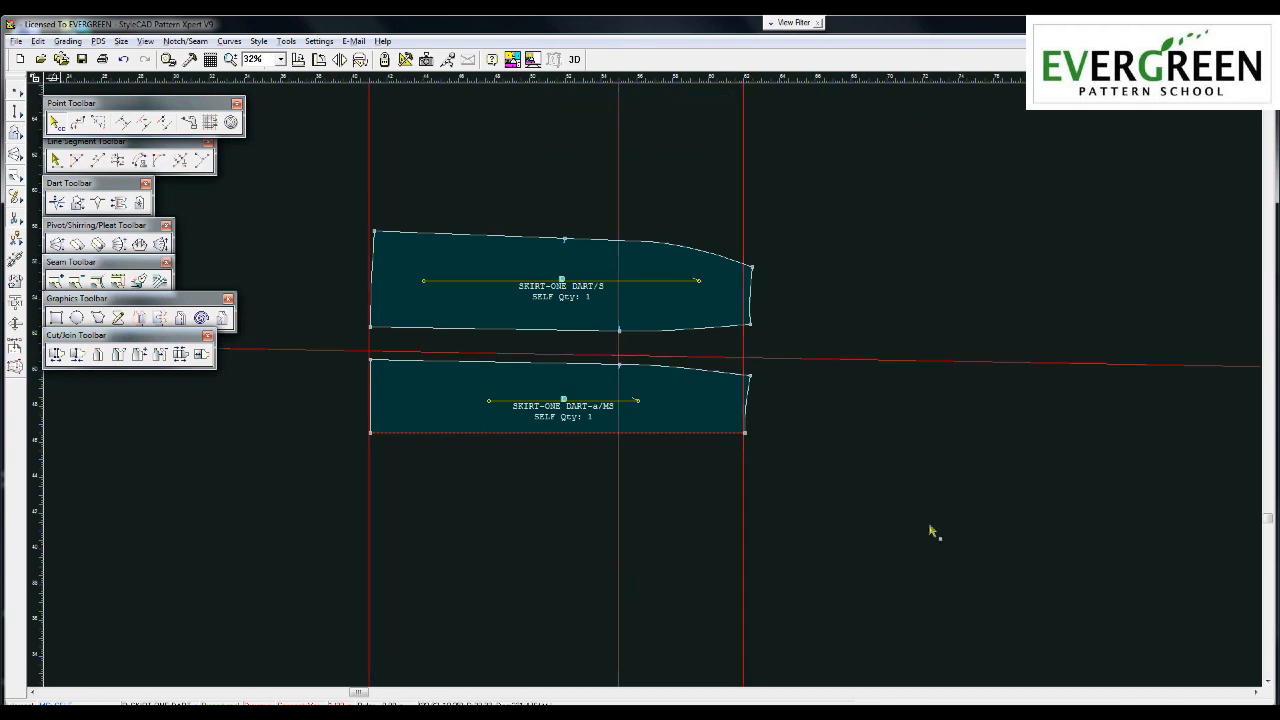
pyautogui.press('Delete')
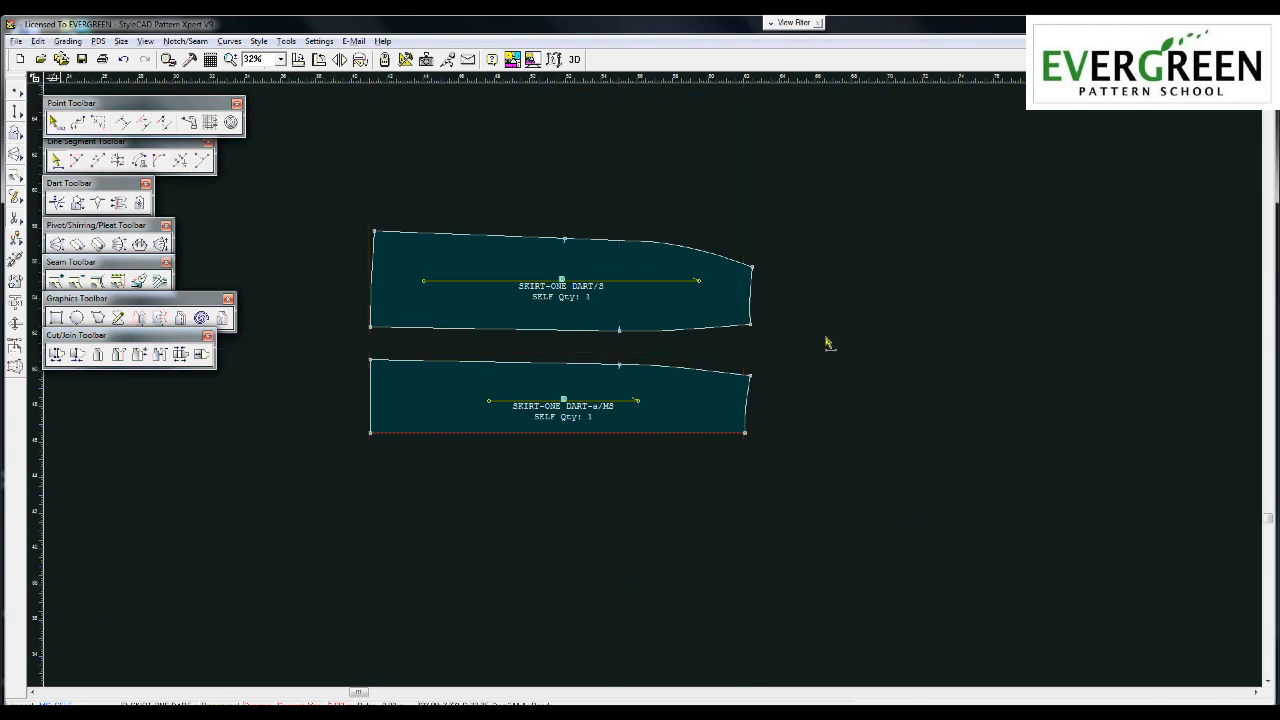
# Duplicate both skirt panels and arrange the copies beside the originals for the back
pyautogui.scroll(-1, 826, 342)
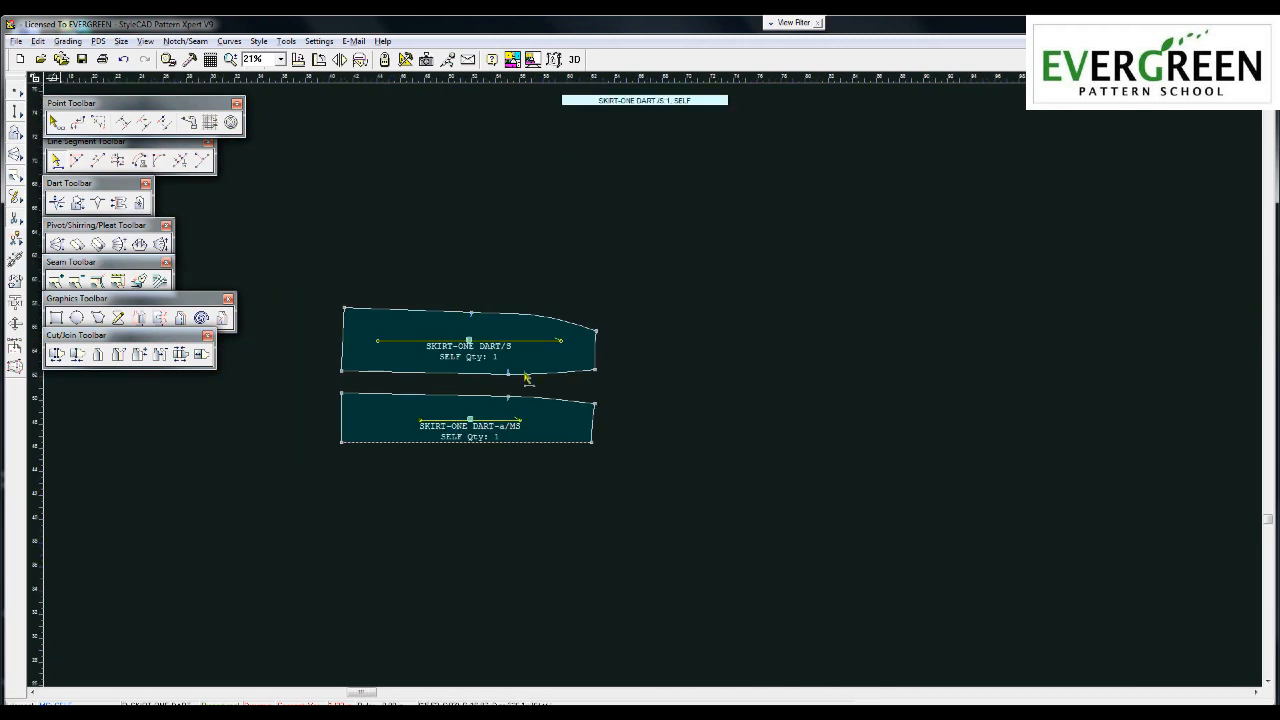
pyautogui.moveTo(286, 258); pyautogui.dragTo(706, 551)
pyautogui.hotkey('ctrl', 'c')
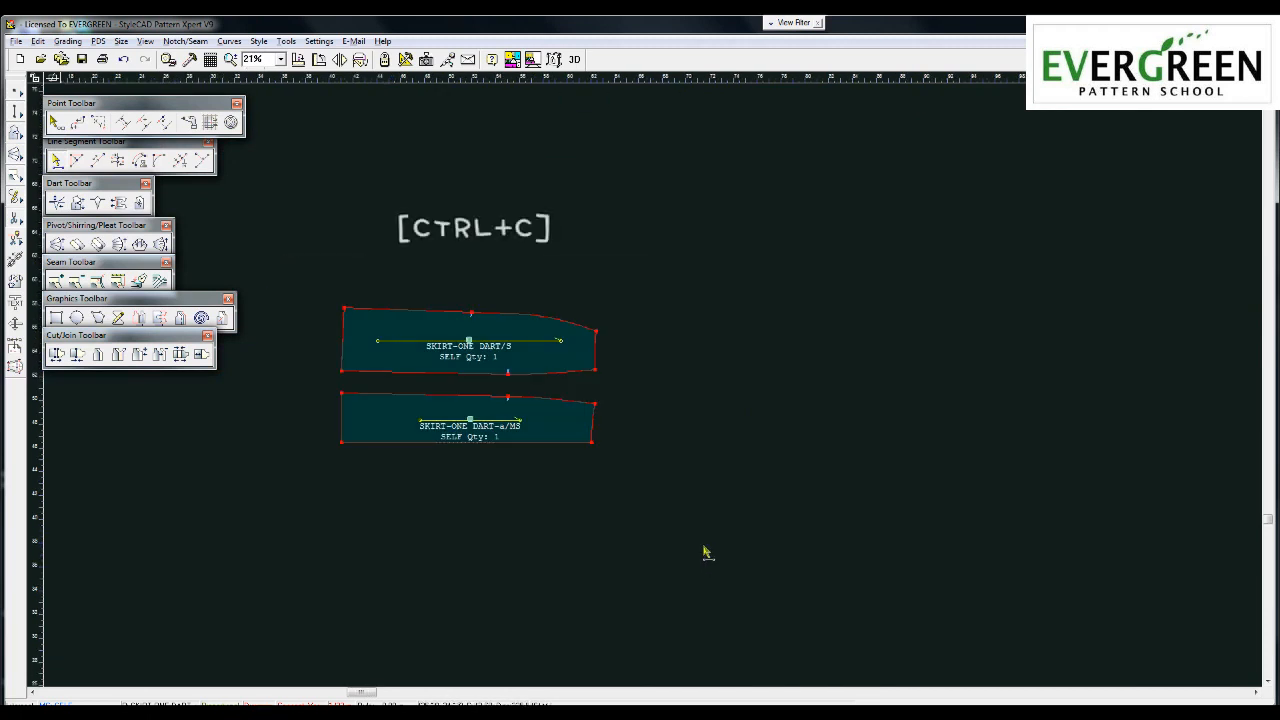
pyautogui.hotkey('ctrl', 'v')
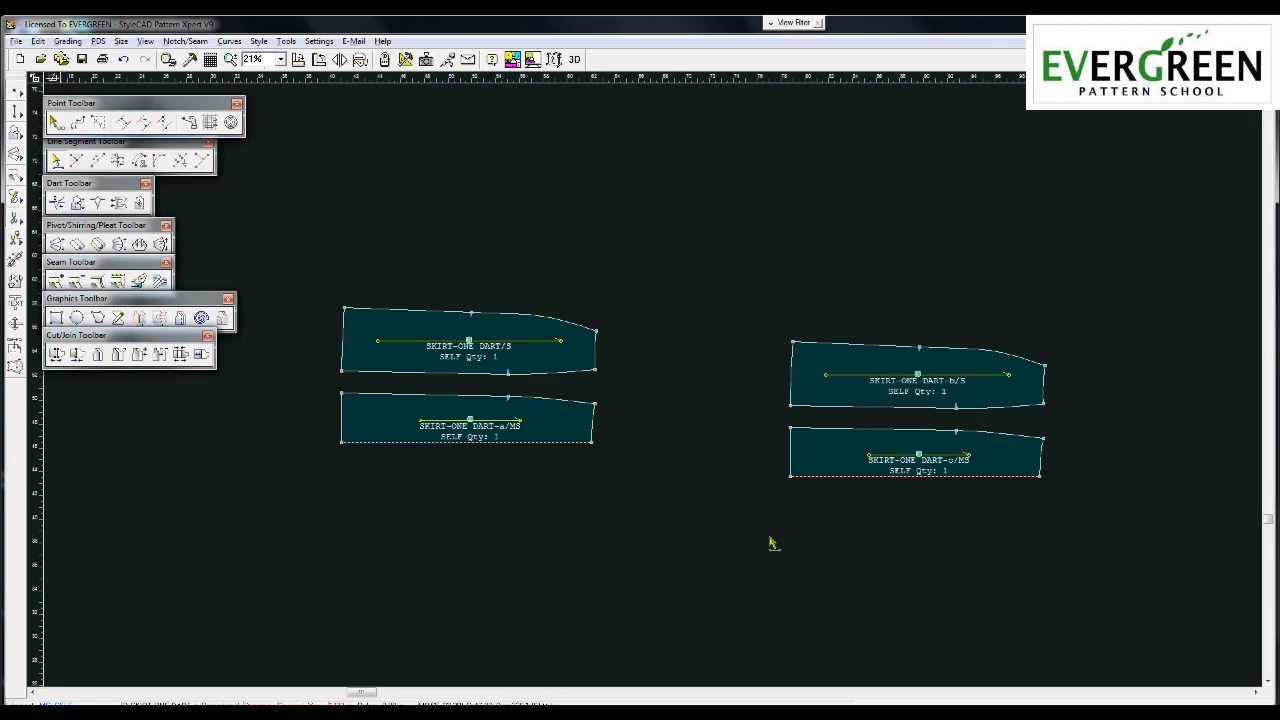
pyautogui.moveTo(851, 384); pyautogui.dragTo(773, 364)
pyautogui.moveTo(865, 448); pyautogui.dragTo(787, 427)
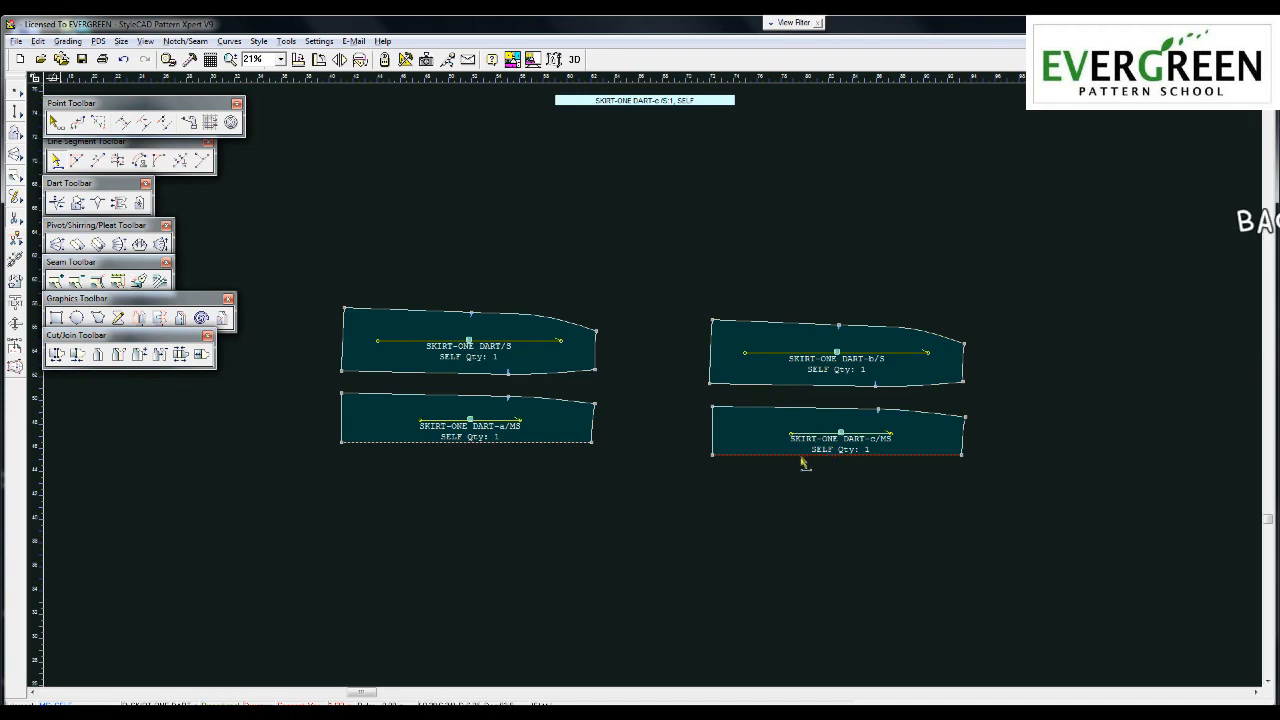
# Remove the mirror line from the center edge of the copied center panel
pyautogui.scroll(3, 755, 440)
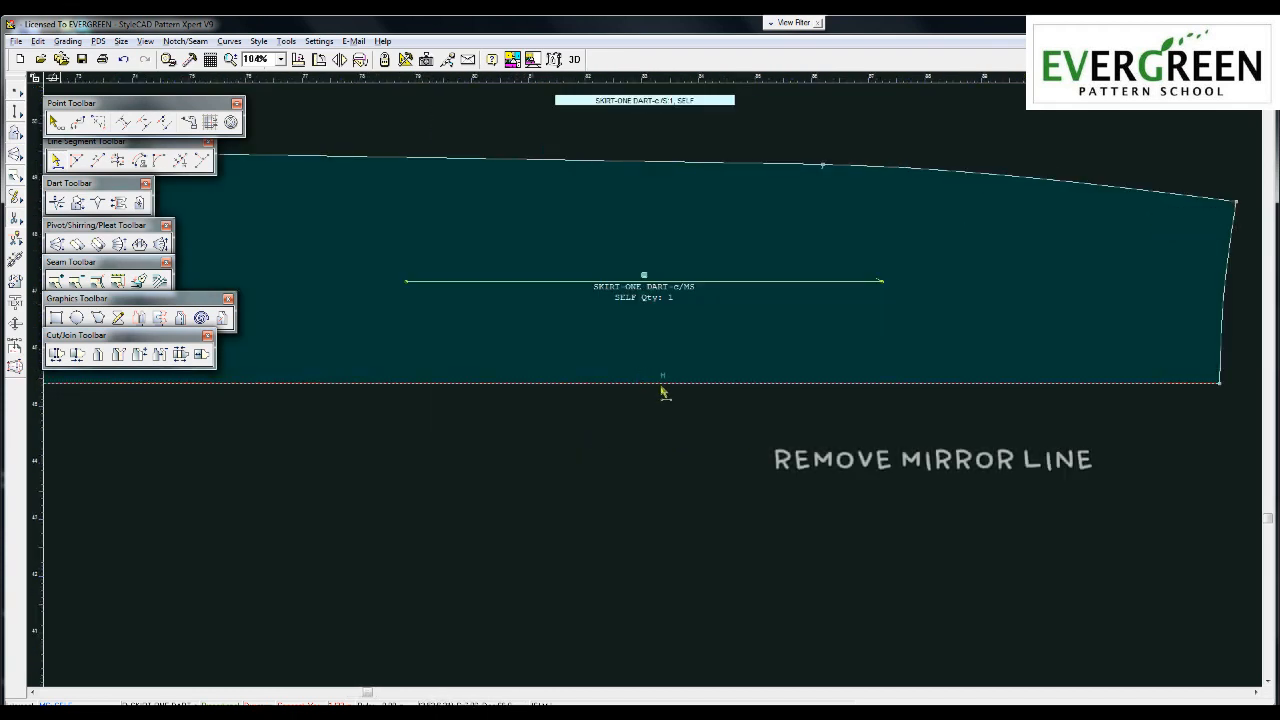
pyautogui.click(665, 385)
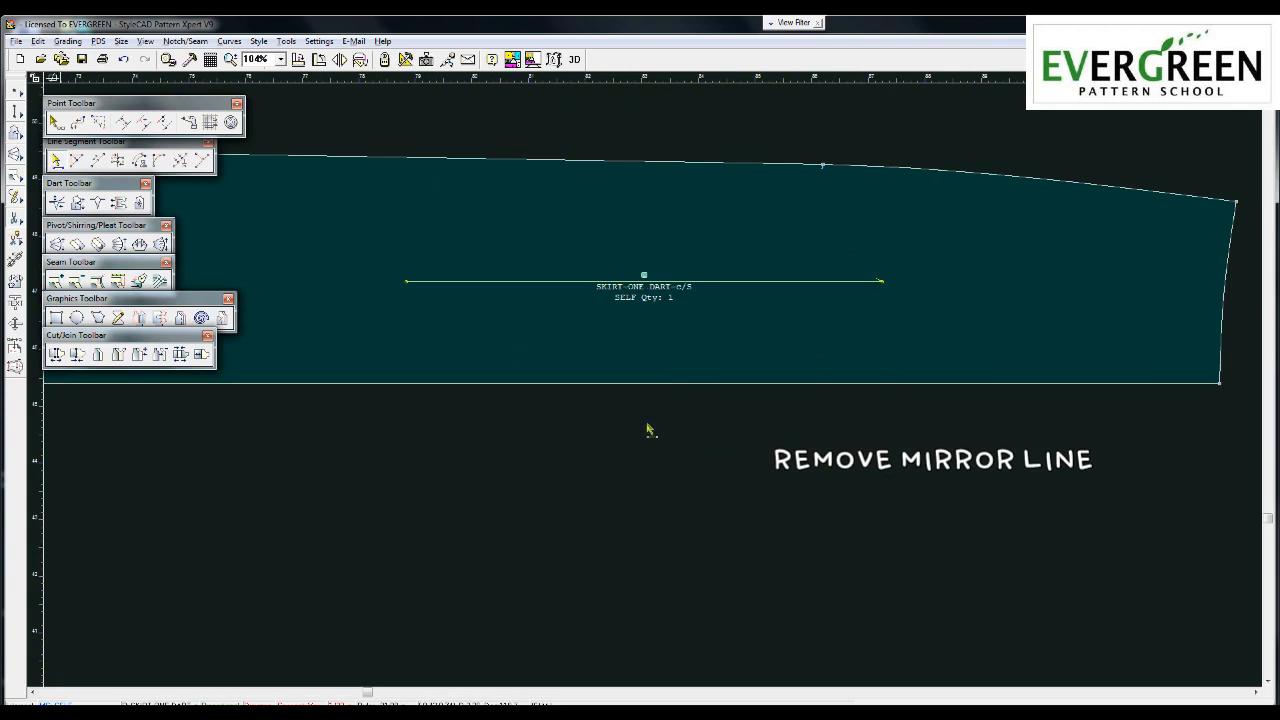
pyautogui.scroll(-2, 585, 372)
pyautogui.scroll(-2, 645, 385)
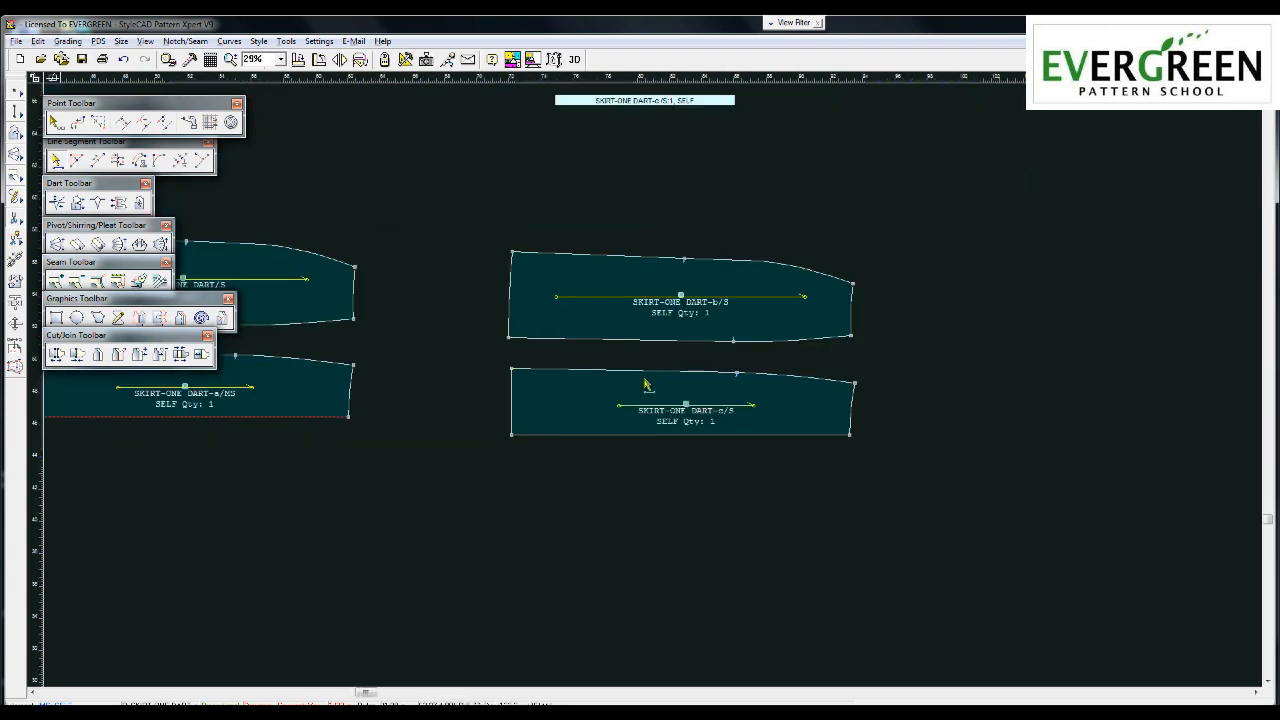
pyautogui.scroll(-1, 645, 385)
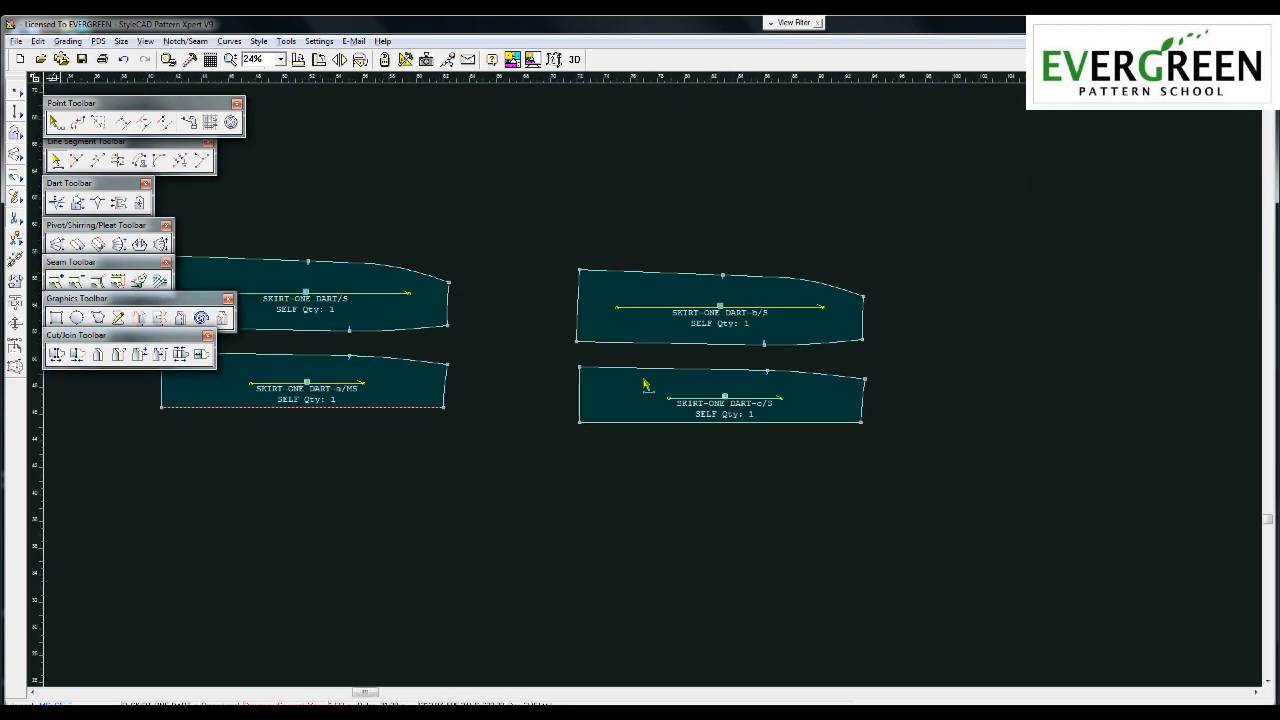
# Add a 3/8 in seam allowance to the waist edges of all four panels
pyautogui.scroll(-2, 645, 385)
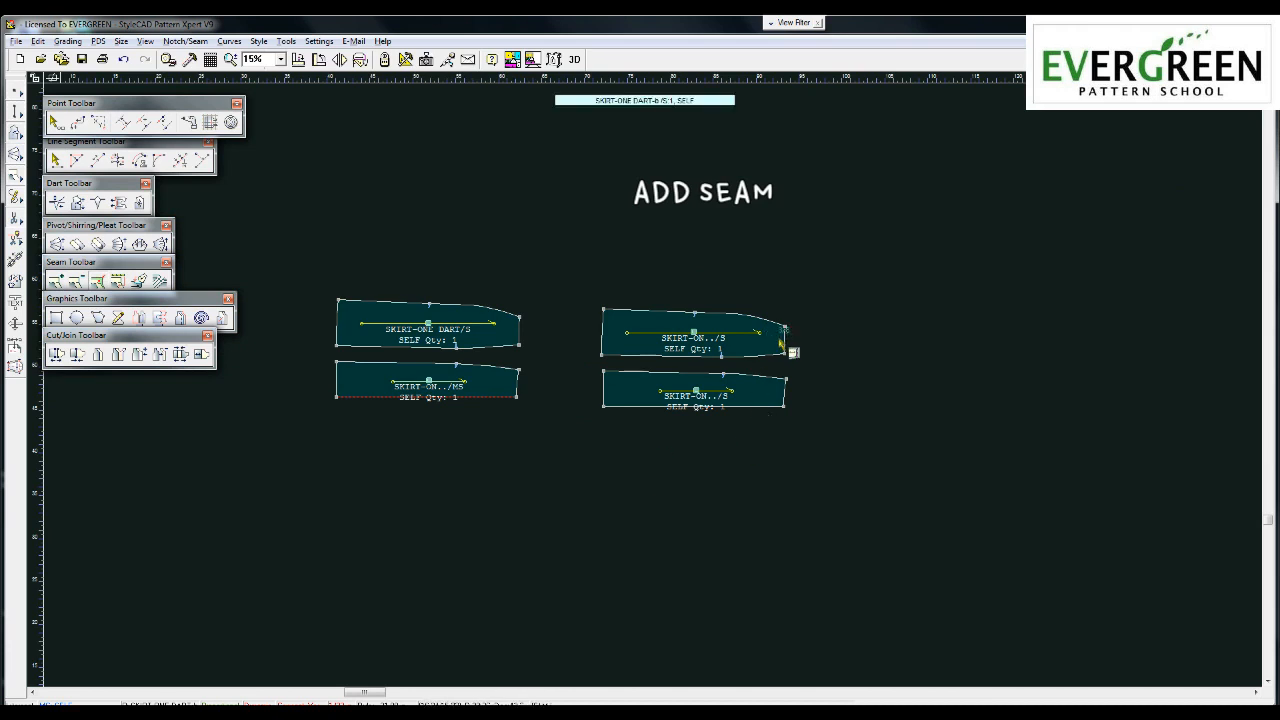
pyautogui.click(783, 394)
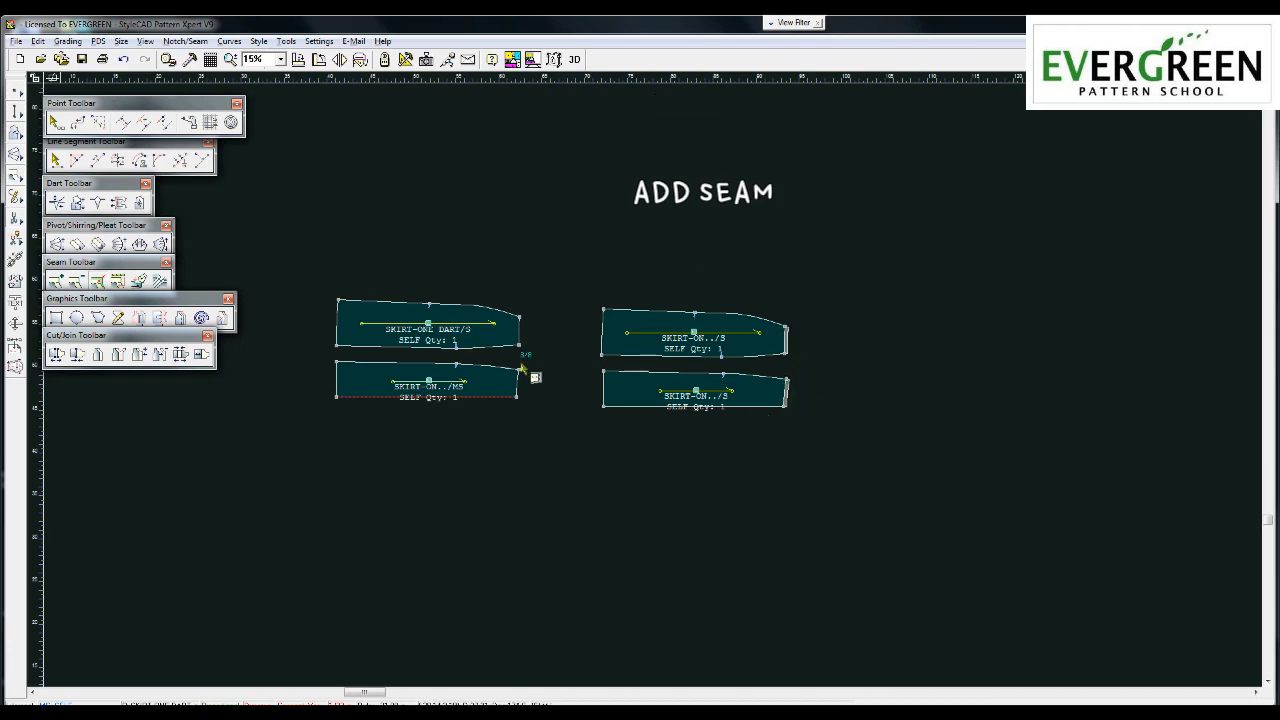
pyautogui.scroll(1, 523, 366)
pyautogui.click(640, 330)
pyautogui.click(640, 405)
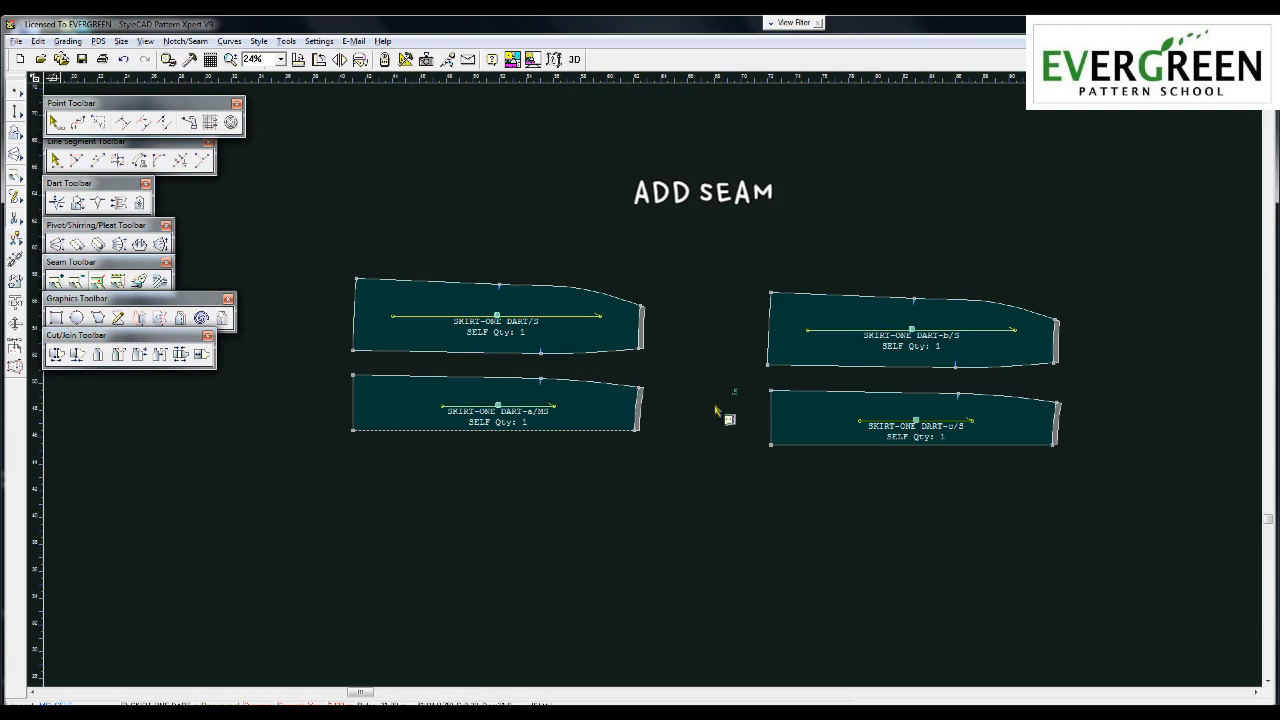
# Add .5 in seam allowance to the side, panel and center-back seams, and a wider allowance to all four hems
pyautogui.moveTo(854, 265); pyautogui.dragTo(1000, 565)
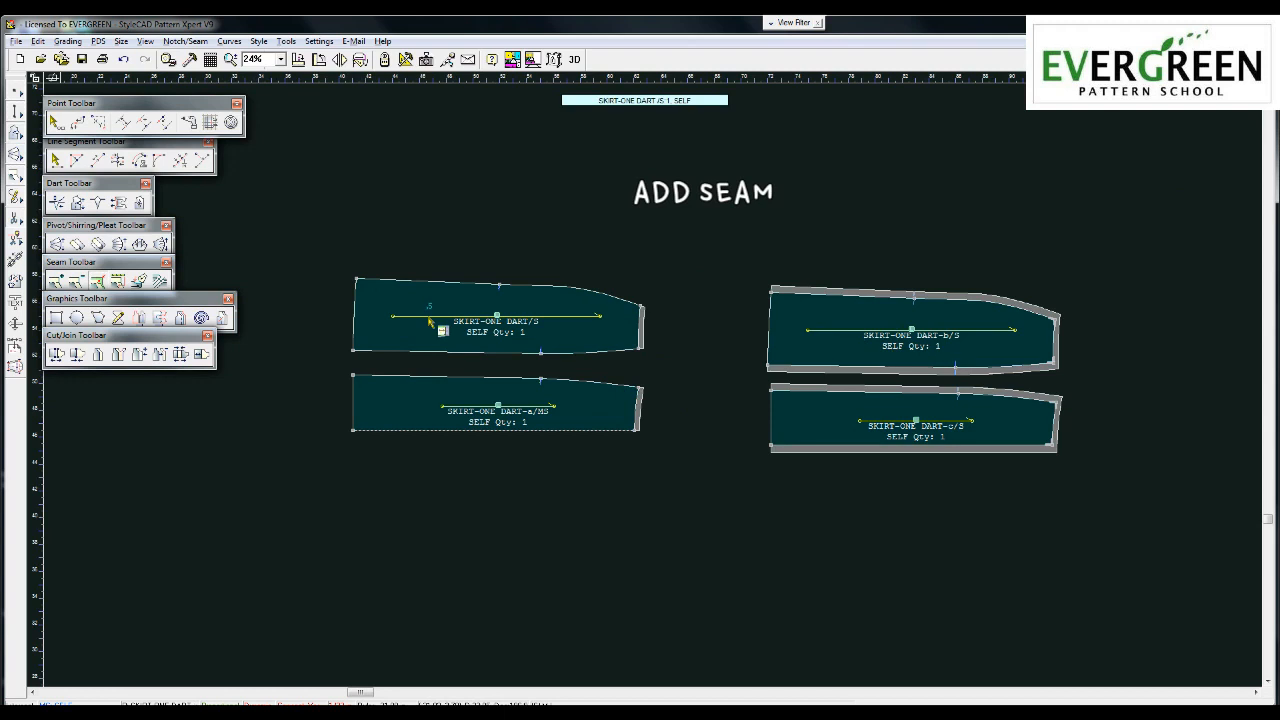
pyautogui.moveTo(432, 254); pyautogui.dragTo(566, 406)
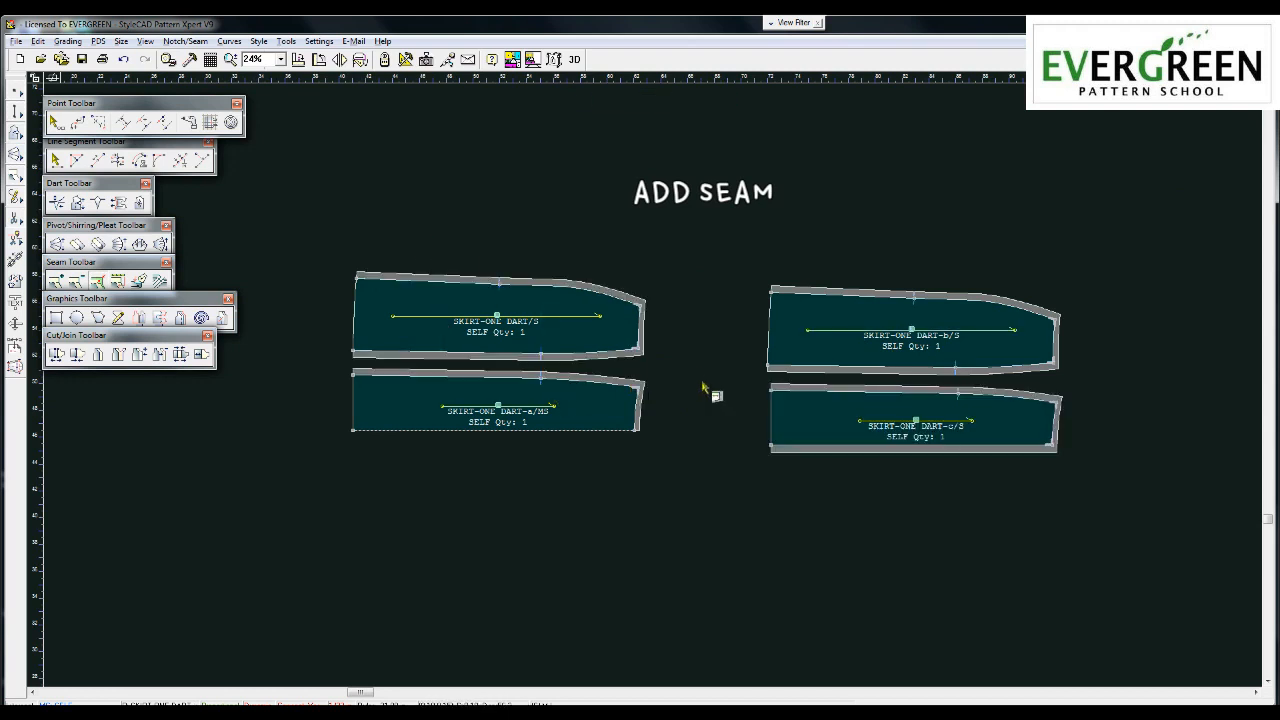
pyautogui.moveTo(738, 325); pyautogui.dragTo(776, 332)
pyautogui.moveTo(752, 416); pyautogui.dragTo(795, 426)
pyautogui.moveTo(347, 315); pyautogui.dragTo(393, 339)
pyautogui.moveTo(340, 392); pyautogui.dragTo(397, 426)
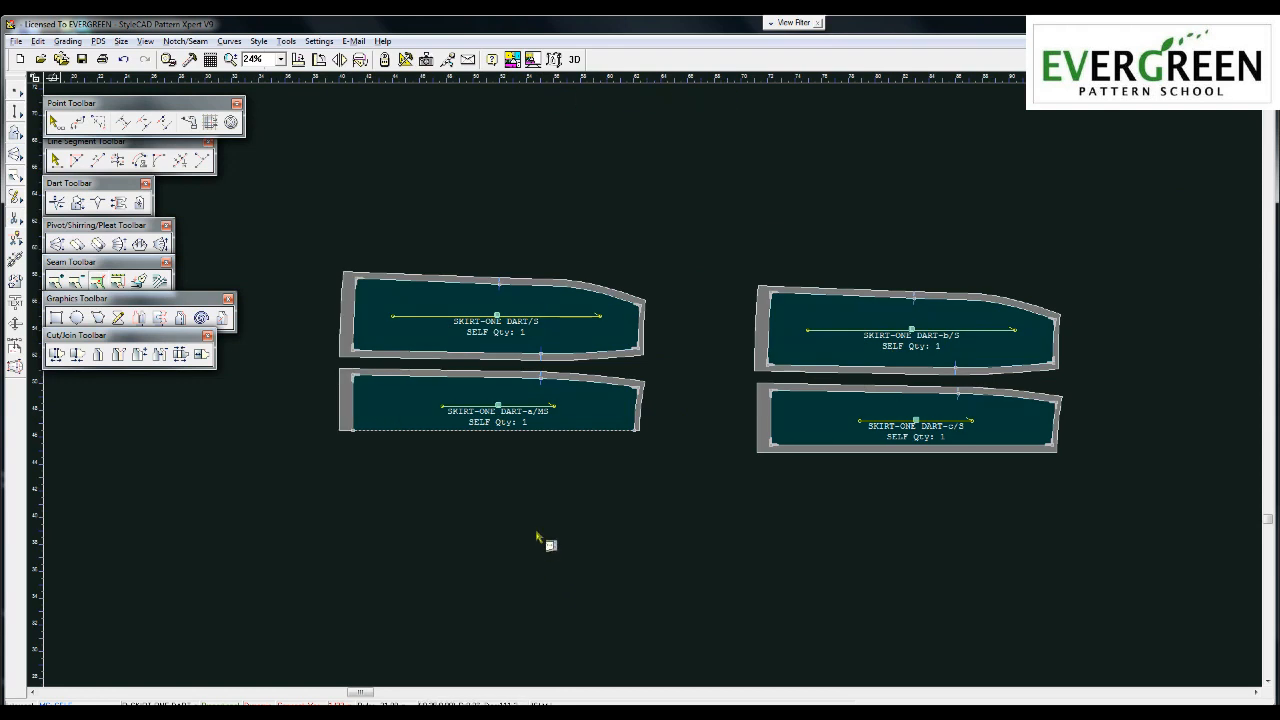
# Notch the center waist point of the front and back center panels, aligning the back notch with the center-back seam line
pyautogui.press('Escape')
pyautogui.moveTo(598, 412); pyautogui.dragTo(660, 472)
pyautogui.scroll(2, 1023, 429)
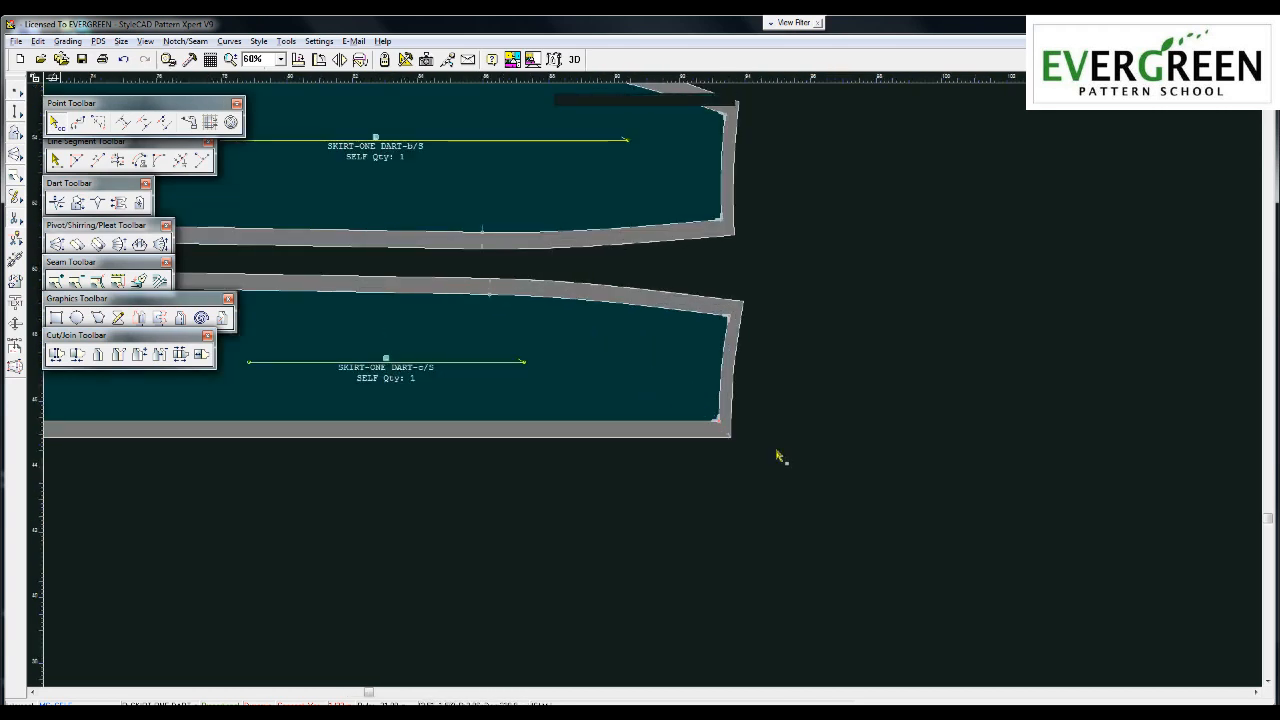
pyautogui.scroll(4, 714, 419)
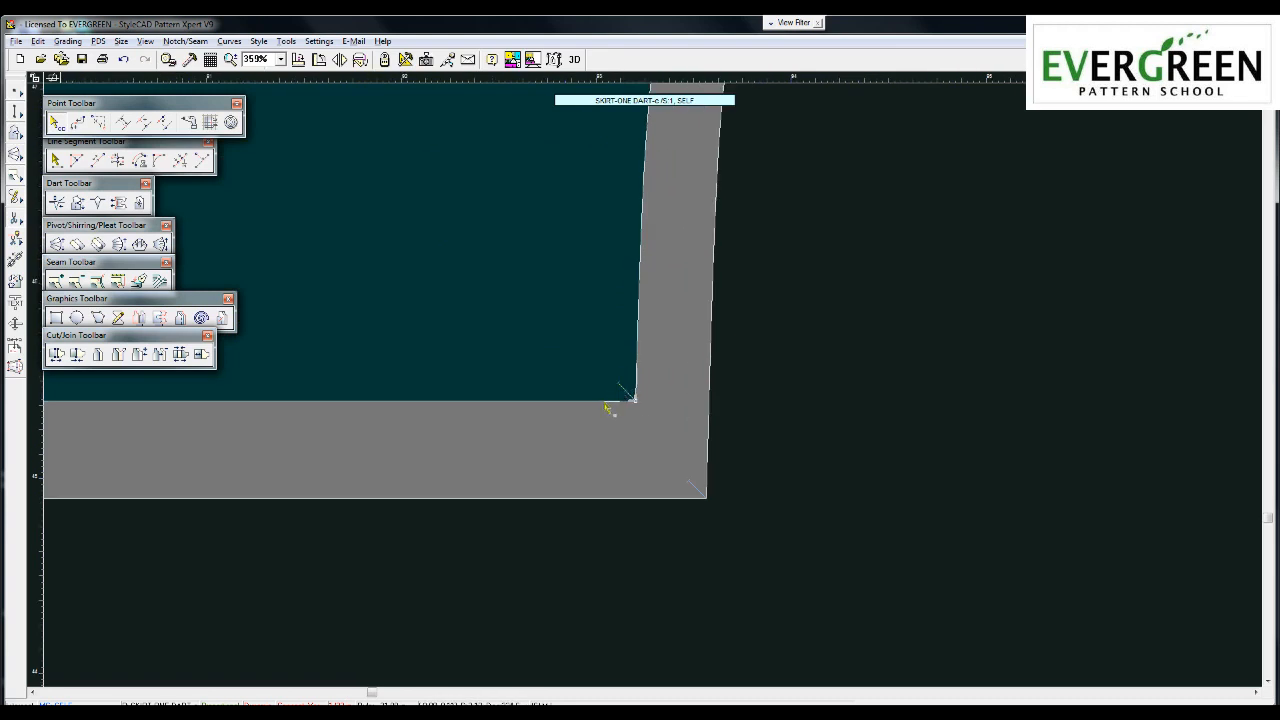
pyautogui.scroll(2, 640, 395)
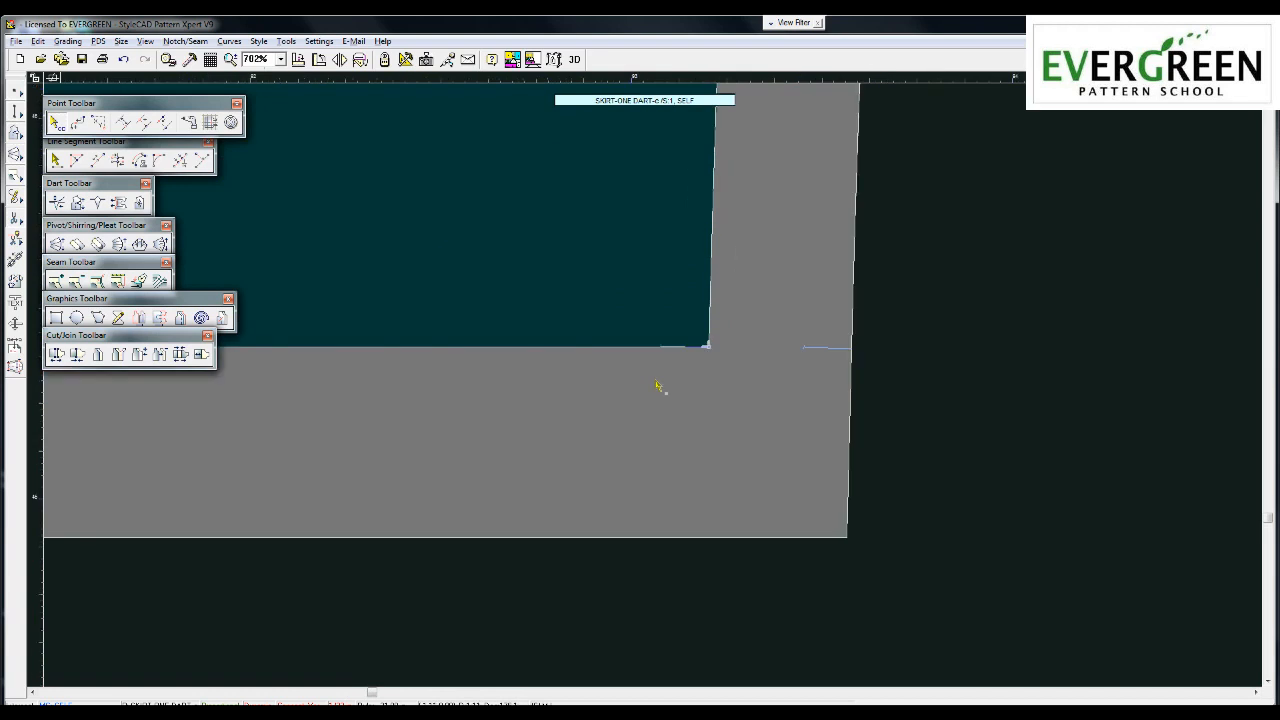
pyautogui.scroll(-8, 650, 375)
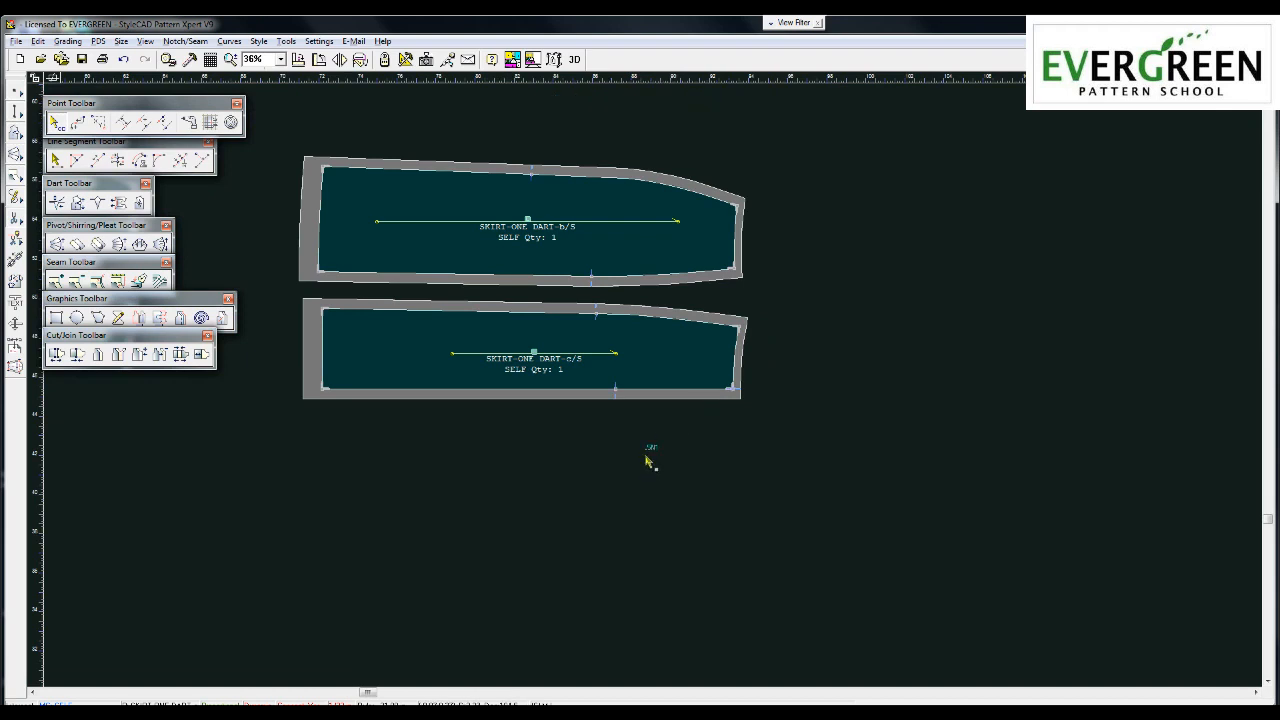
# Complete a double notch on the back center panel's center-back seam below the waist
pyautogui.click(605, 390)
pyautogui.scroll(-1, 360, 292)
pyautogui.scroll(1, 543, 405)
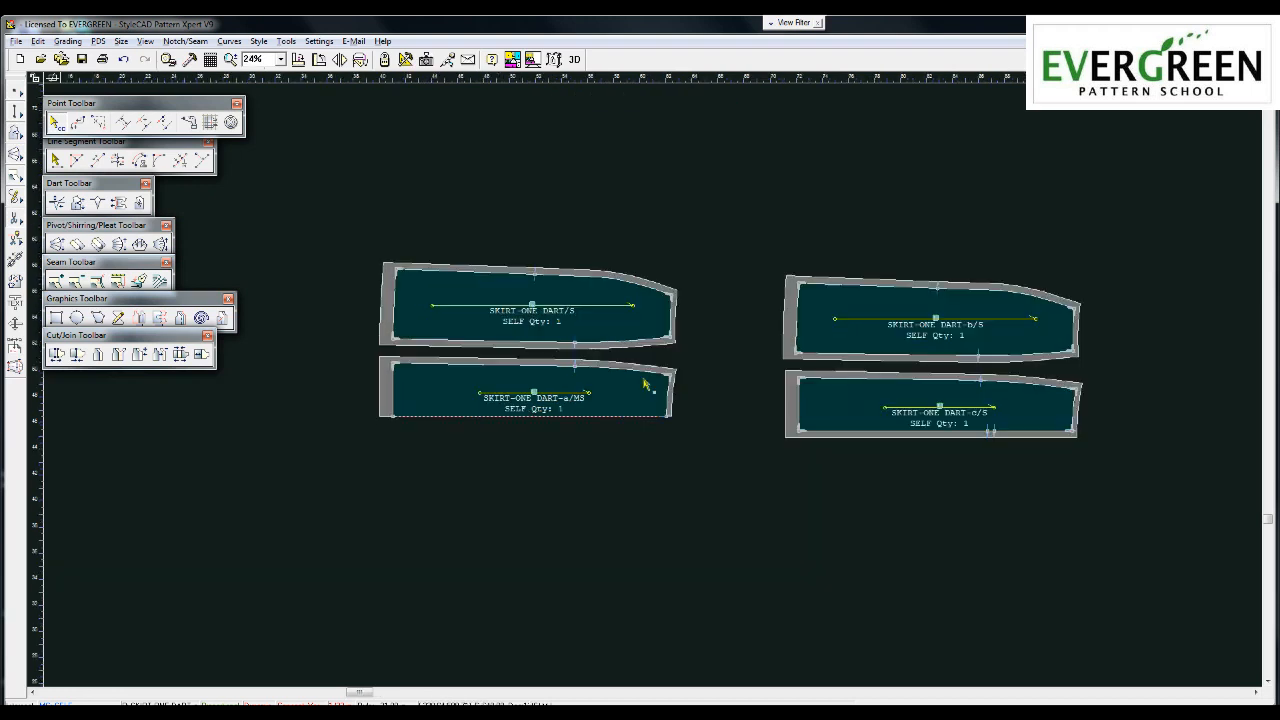
# Rename the front center panel FR/CENTER in its pattern properties
pyautogui.scroll(1, 688, 373)
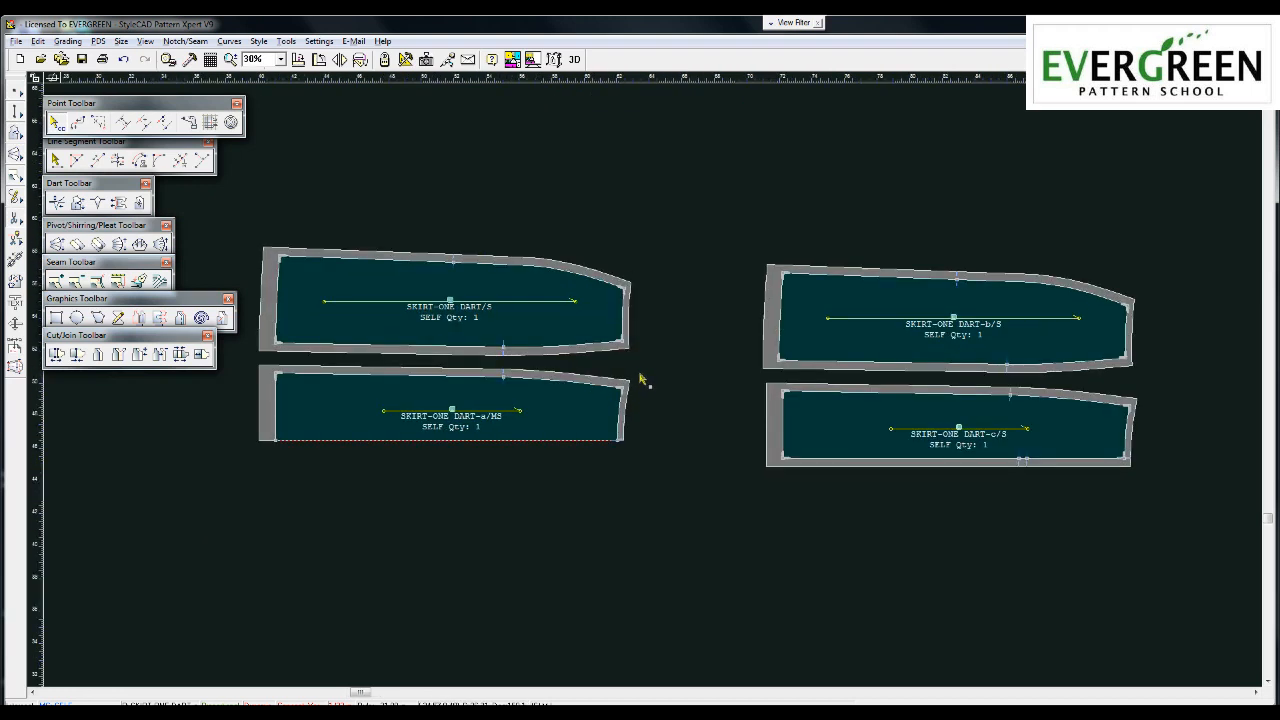
pyautogui.rightClick(550, 416)
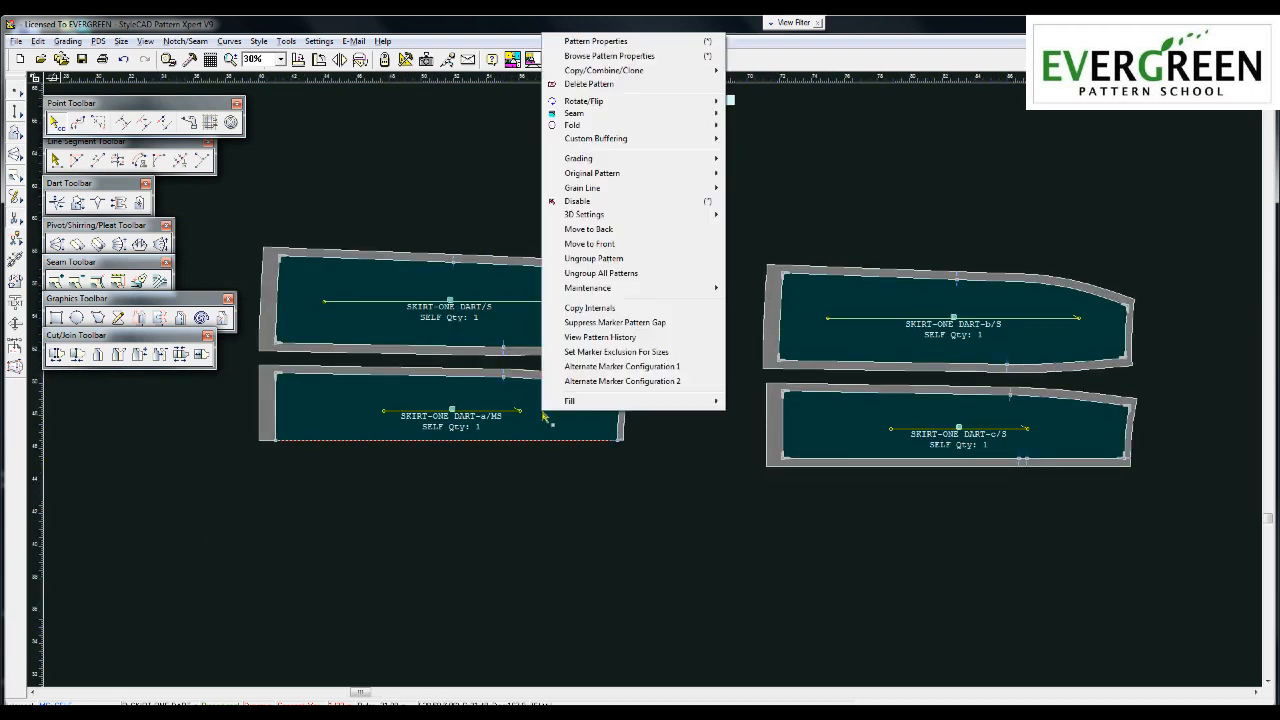
pyautogui.click(584, 43)
pyautogui.moveTo(224, 79); pyautogui.dragTo(155, 79)
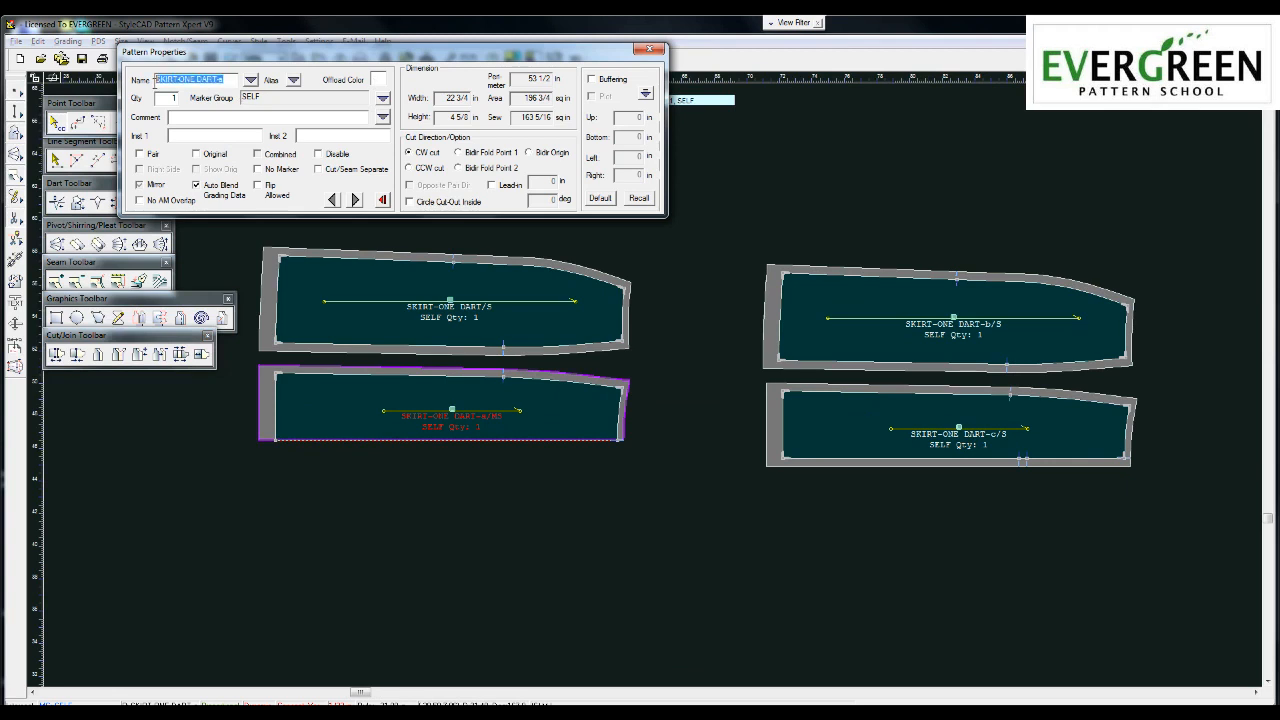
pyautogui.press('BackSpace')
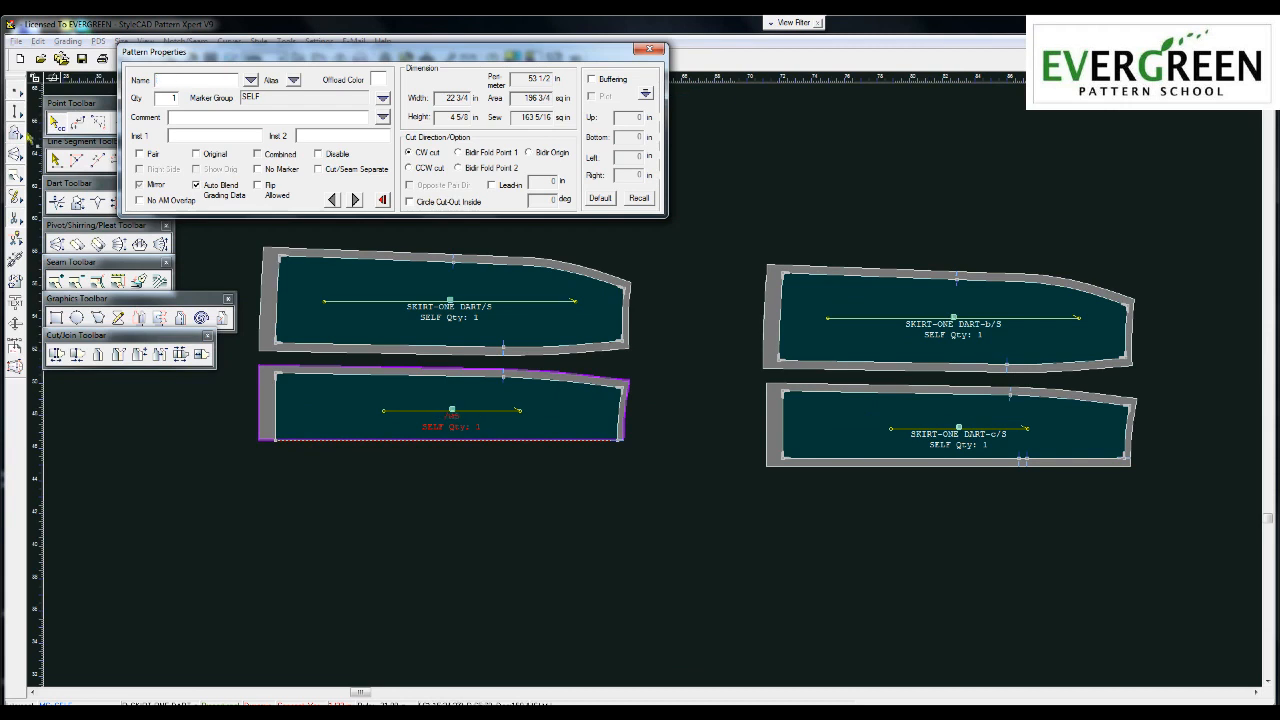
pyautogui.press('capslock')
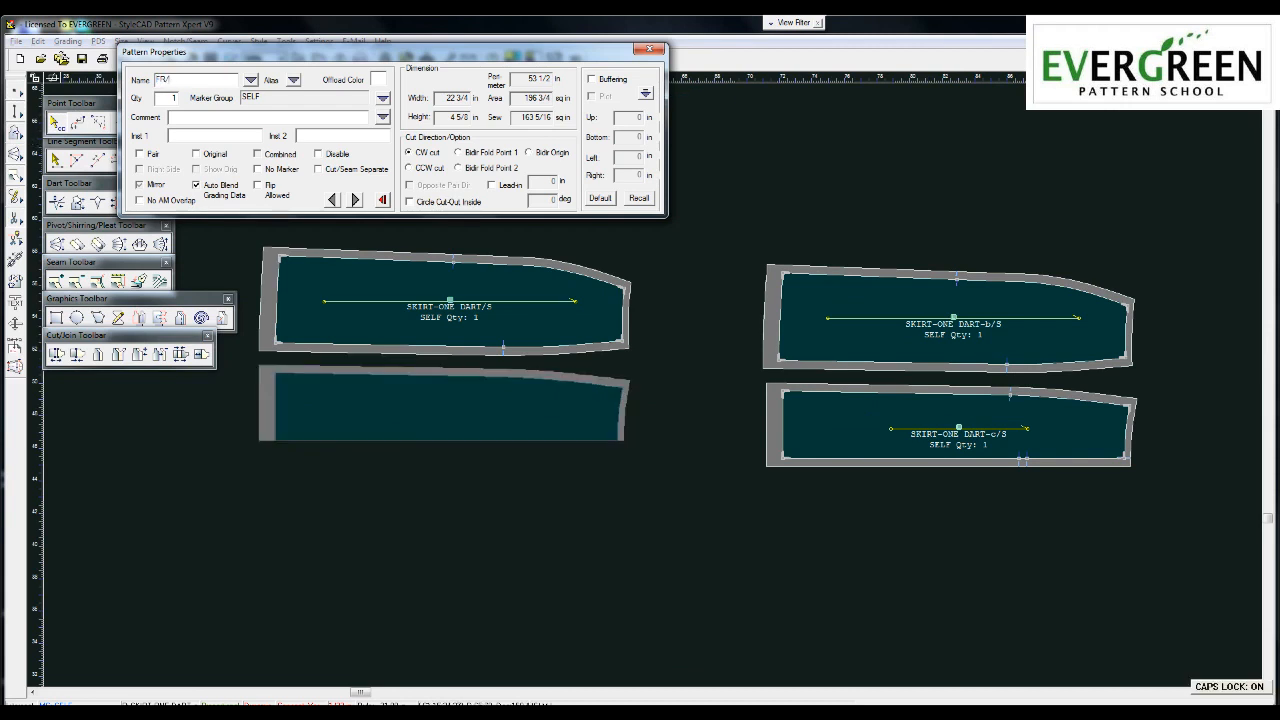
pyautogui.write('NTER')
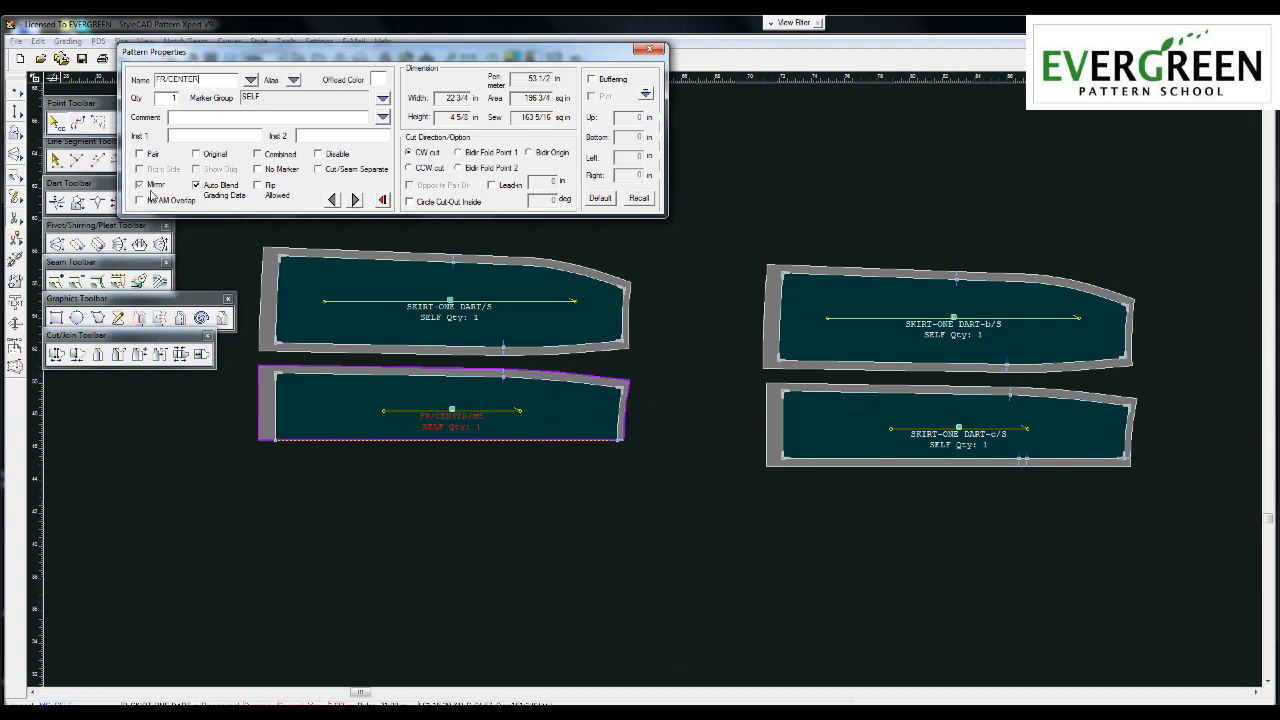
# Rename the front side panel FR/SIDE and mark it as a pair
pyautogui.click(383, 291)
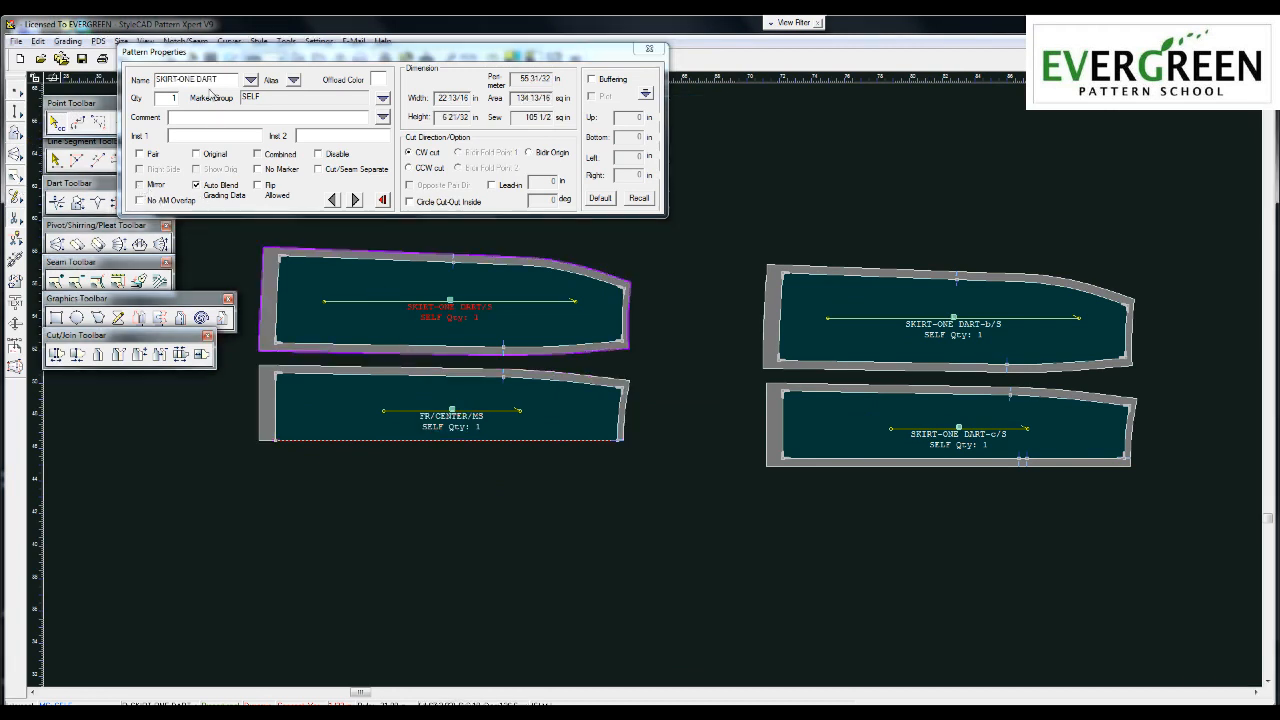
pyautogui.moveTo(221, 82); pyautogui.dragTo(140, 84)
pyautogui.write('FR/SIDE')
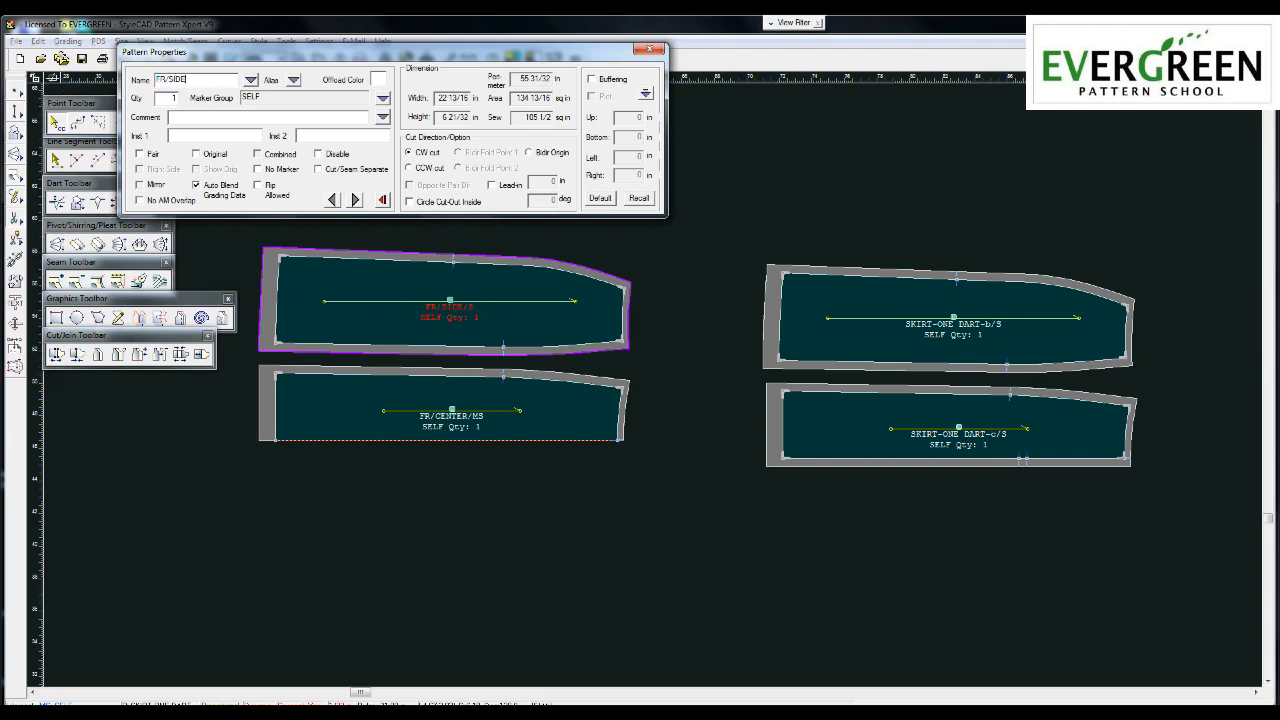
pyautogui.click(140, 154)
# Rename the back center panel BK/CENTER and mark it as a pair
pyautogui.click(846, 414)
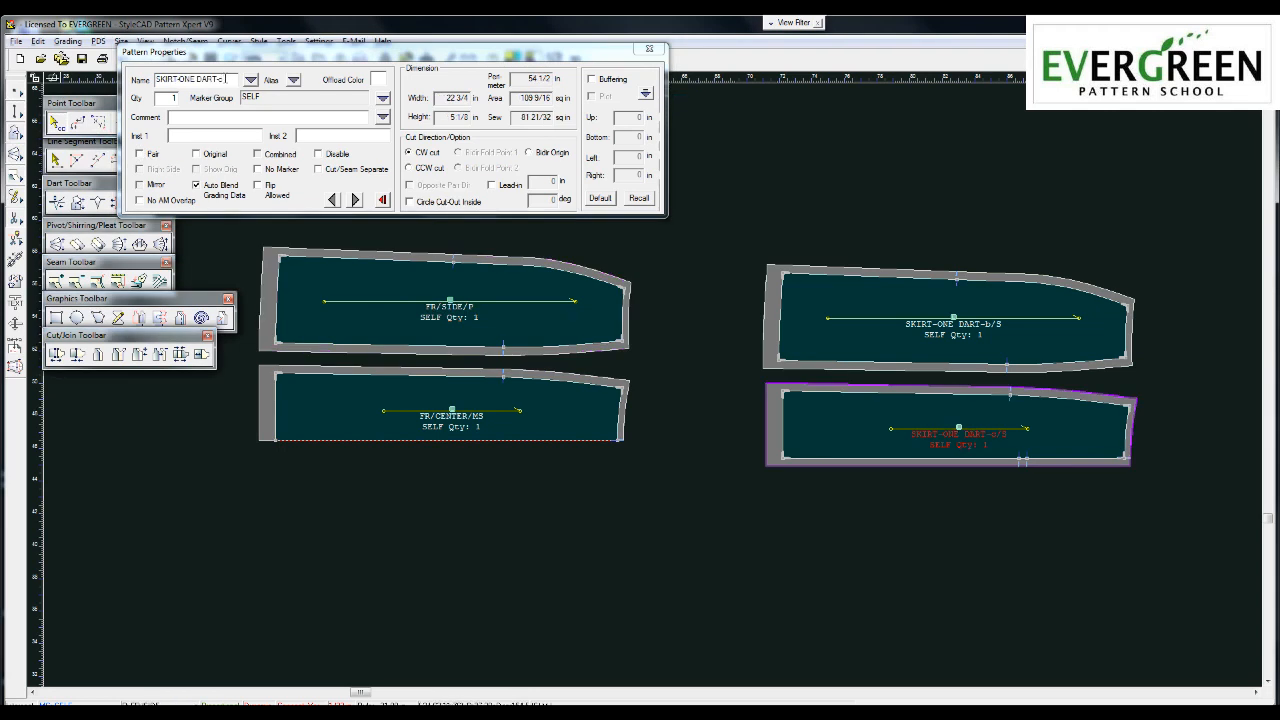
pyautogui.moveTo(226, 79); pyautogui.dragTo(155, 80)
pyautogui.write('BK/CENTER')
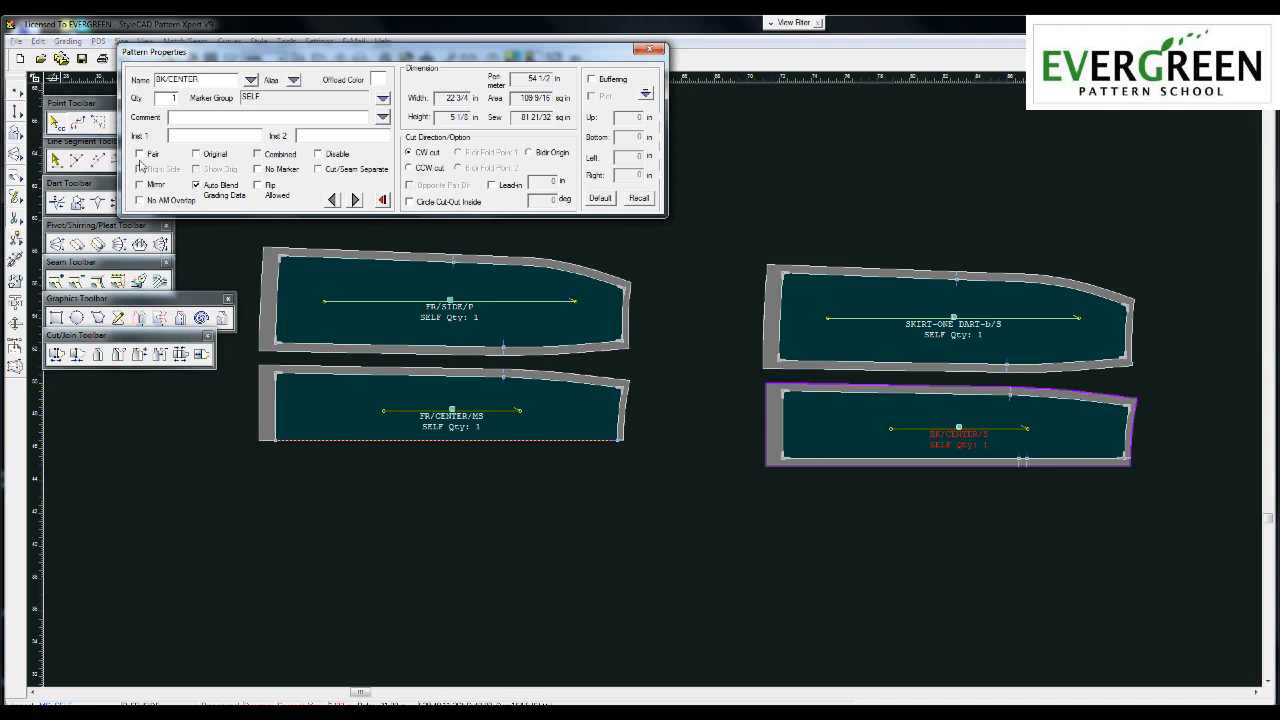
pyautogui.click(140, 154)
# Rename the back side panel BK/SIDE, mark it as a pair, and close the pattern properties
pyautogui.click(832, 332)
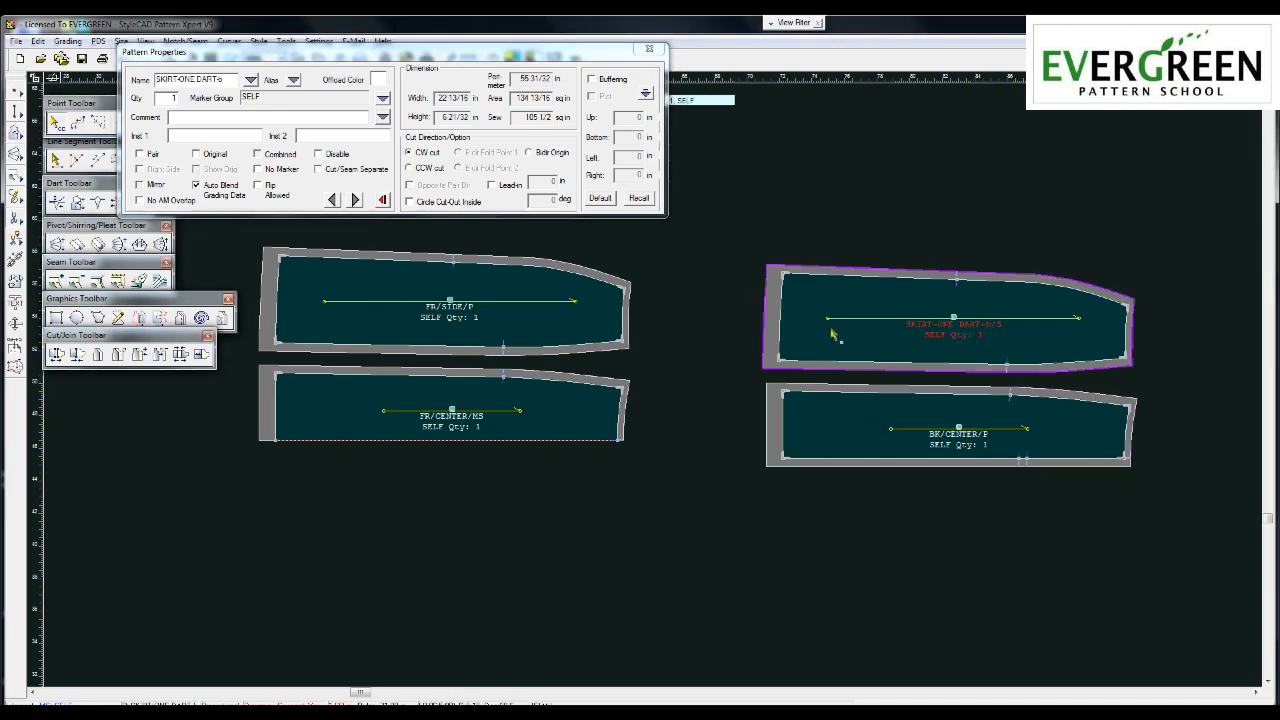
pyautogui.moveTo(225, 80); pyautogui.dragTo(48, 90)
pyautogui.write('BK/SIDE')
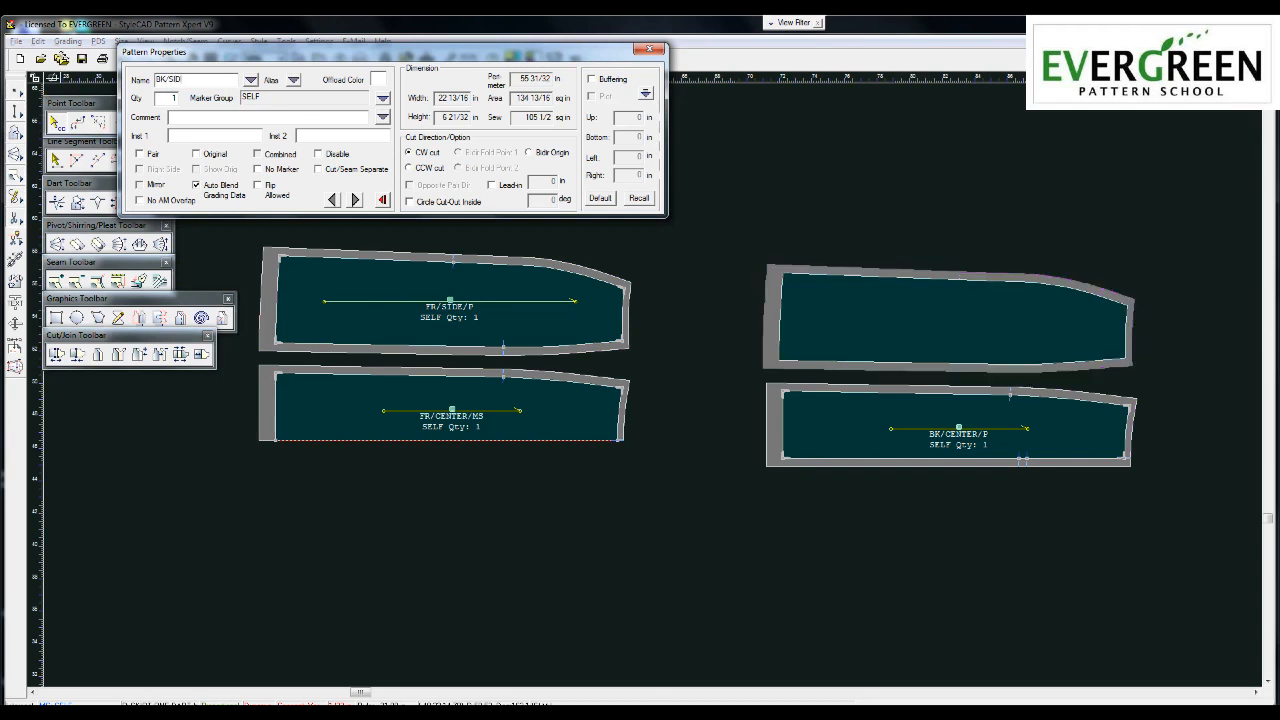
pyautogui.click(140, 154)
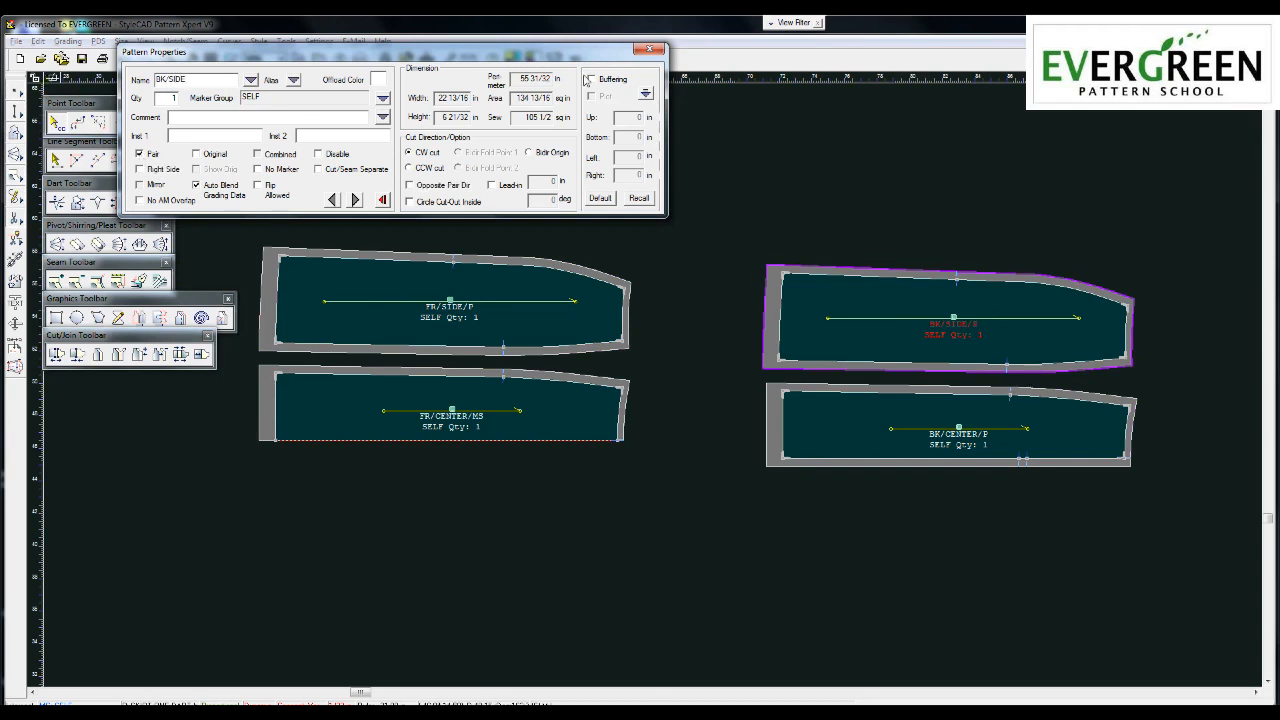
pyautogui.click(650, 49)
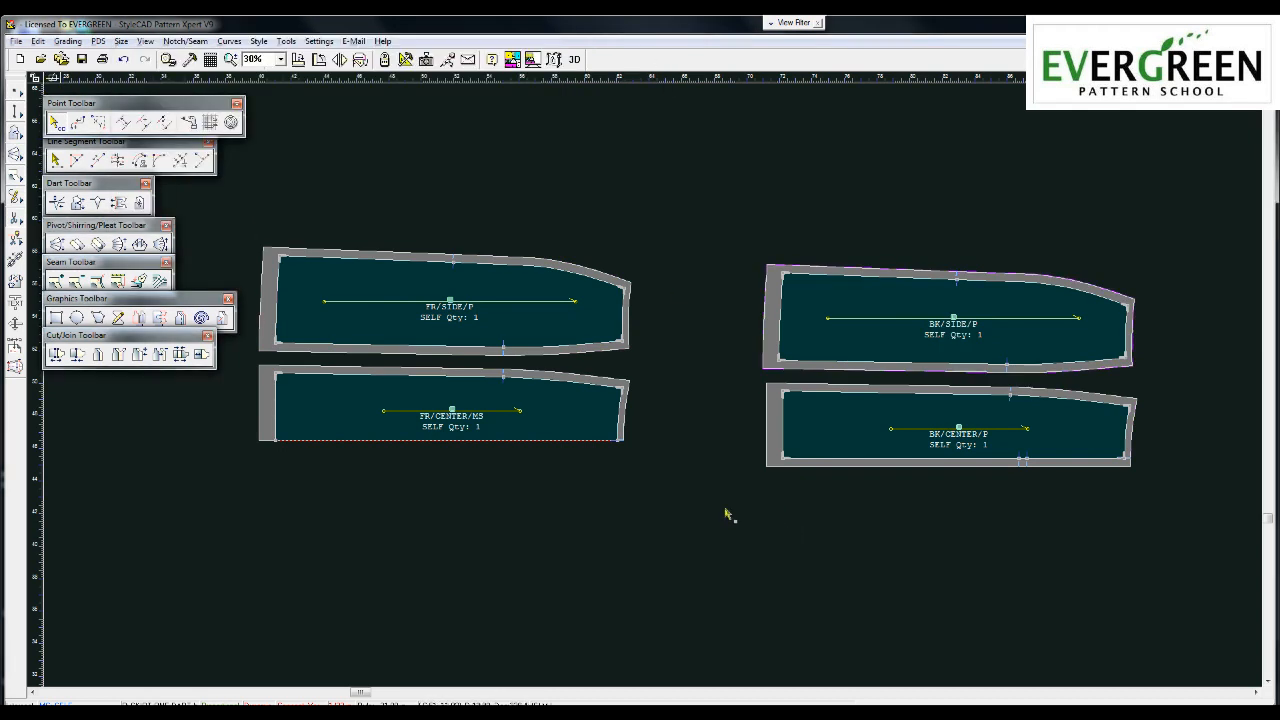
# Place a circular mark on the fold line of the FR/CENTER panel, near its middle
pyautogui.scroll(1, 515, 455)
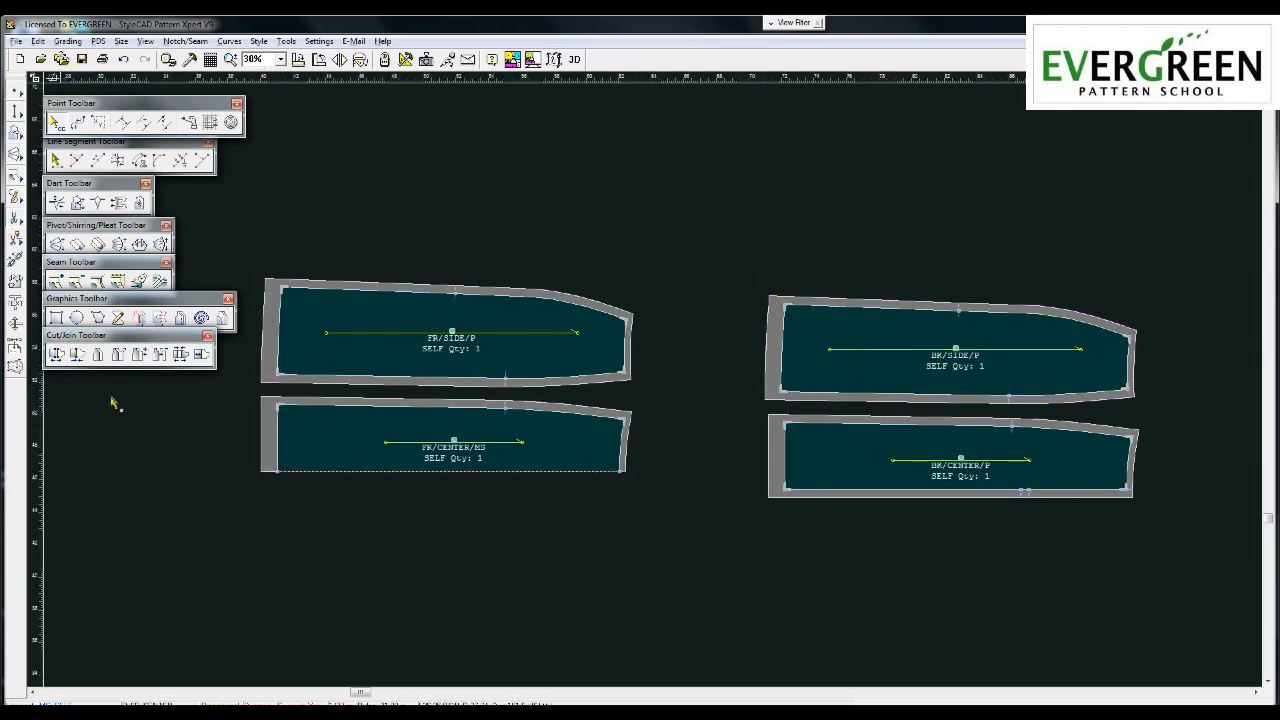
pyautogui.click(15, 323)
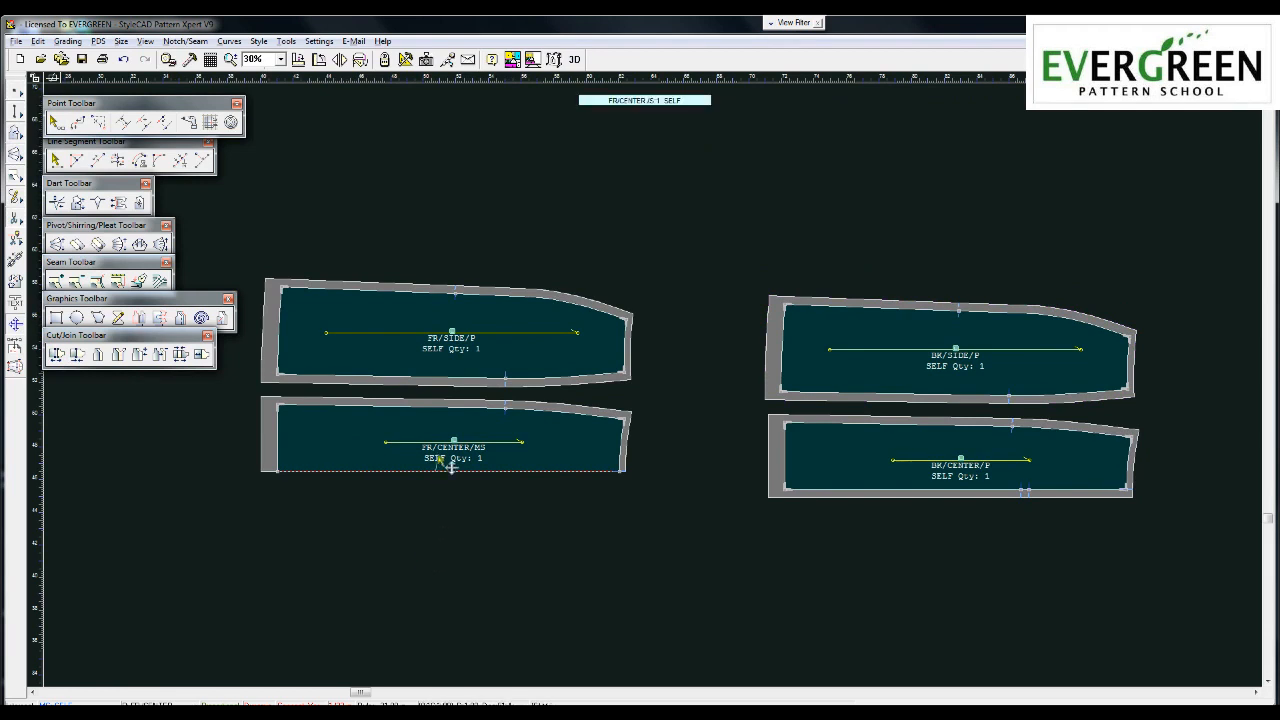
pyautogui.rightClick(451, 542)
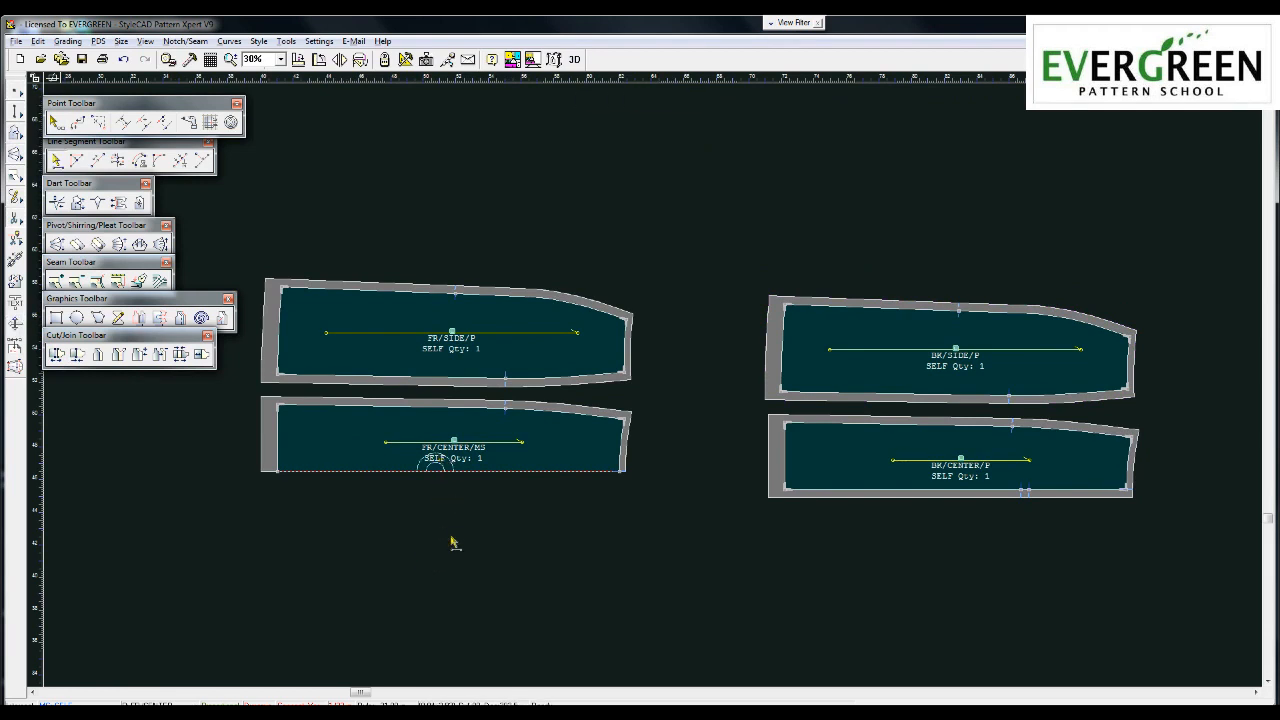
# Duplicate the FR/SIDE and FR/CENTER panels into the empty area beyond the back panels and space the two copies apart
pyautogui.scroll(-1, 640, 360)
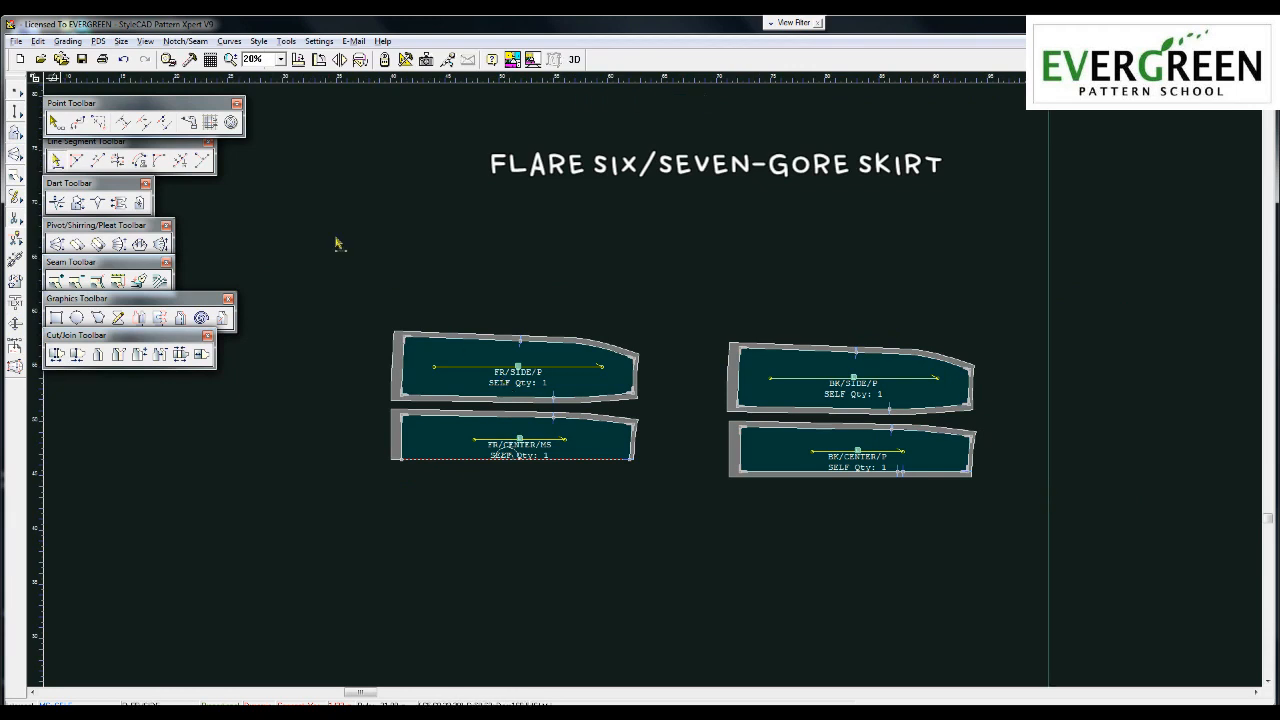
pyautogui.moveTo(323, 232); pyautogui.dragTo(682, 576)
pyautogui.click(798, 631)
pyautogui.scroll(-1, 1237, 438)
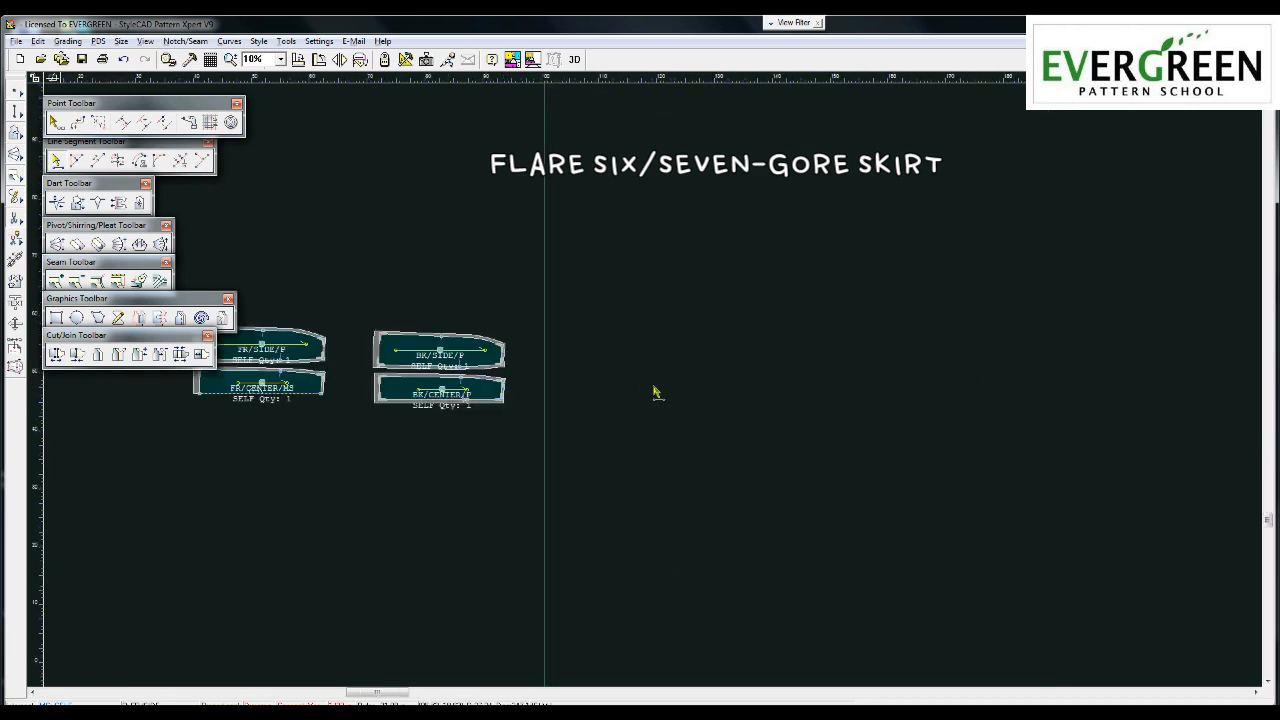
pyautogui.click(704, 399)
pyautogui.moveTo(679, 382); pyautogui.dragTo(677, 342)
pyautogui.moveTo(690, 423); pyautogui.dragTo(693, 420)
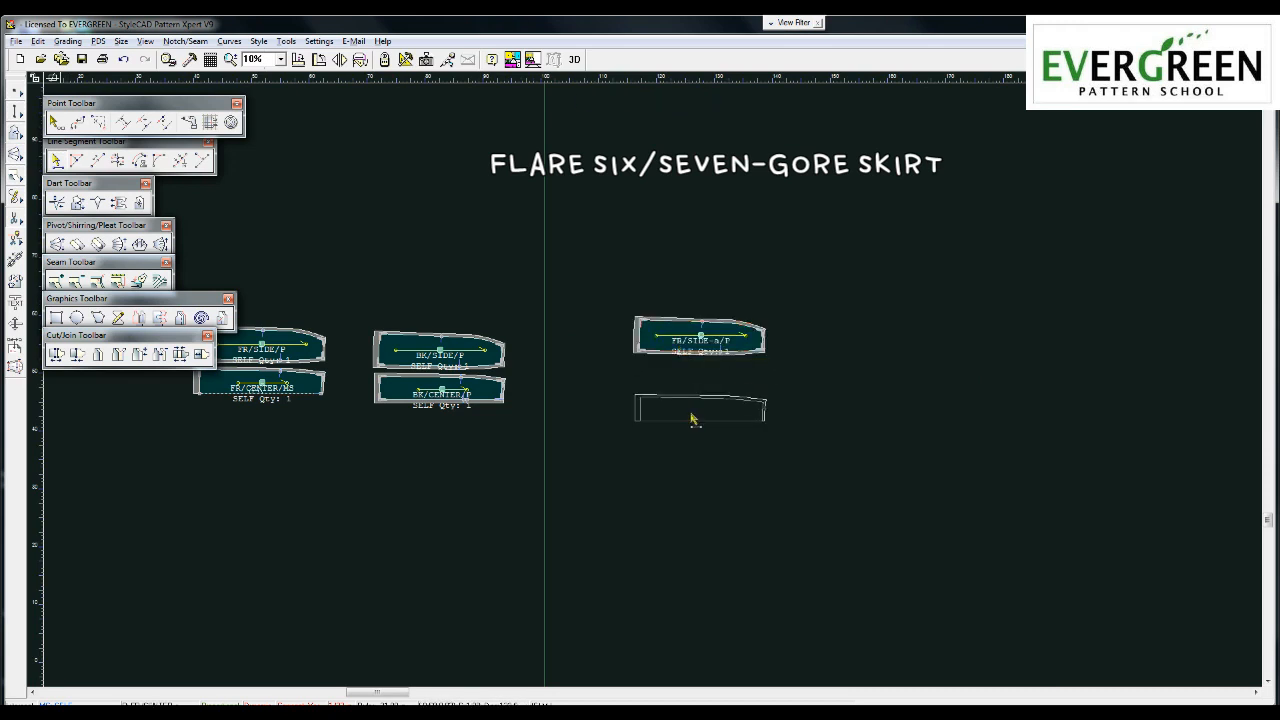
pyautogui.click(691, 418)
# Disable the four original front and back panels together, and enable all patterns again
pyautogui.scroll(-2, 494, 402)
pyautogui.scroll(2, 601, 365)
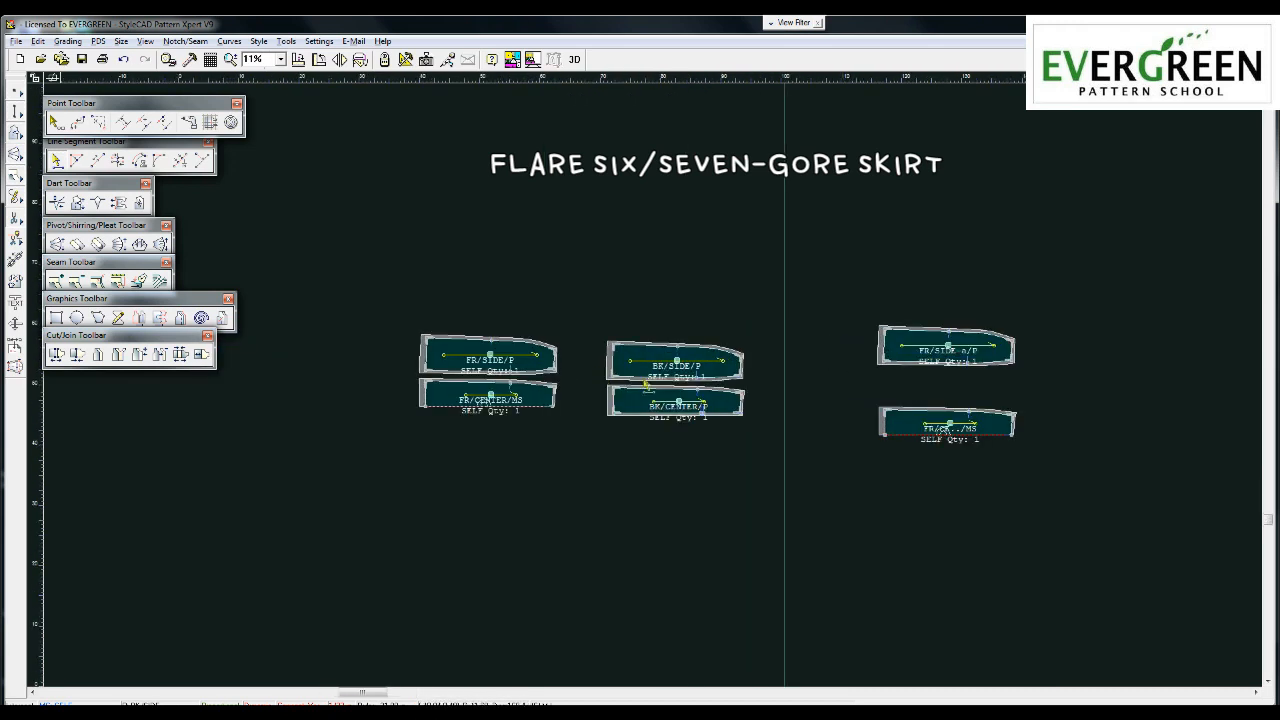
pyautogui.scroll(1, 646, 384)
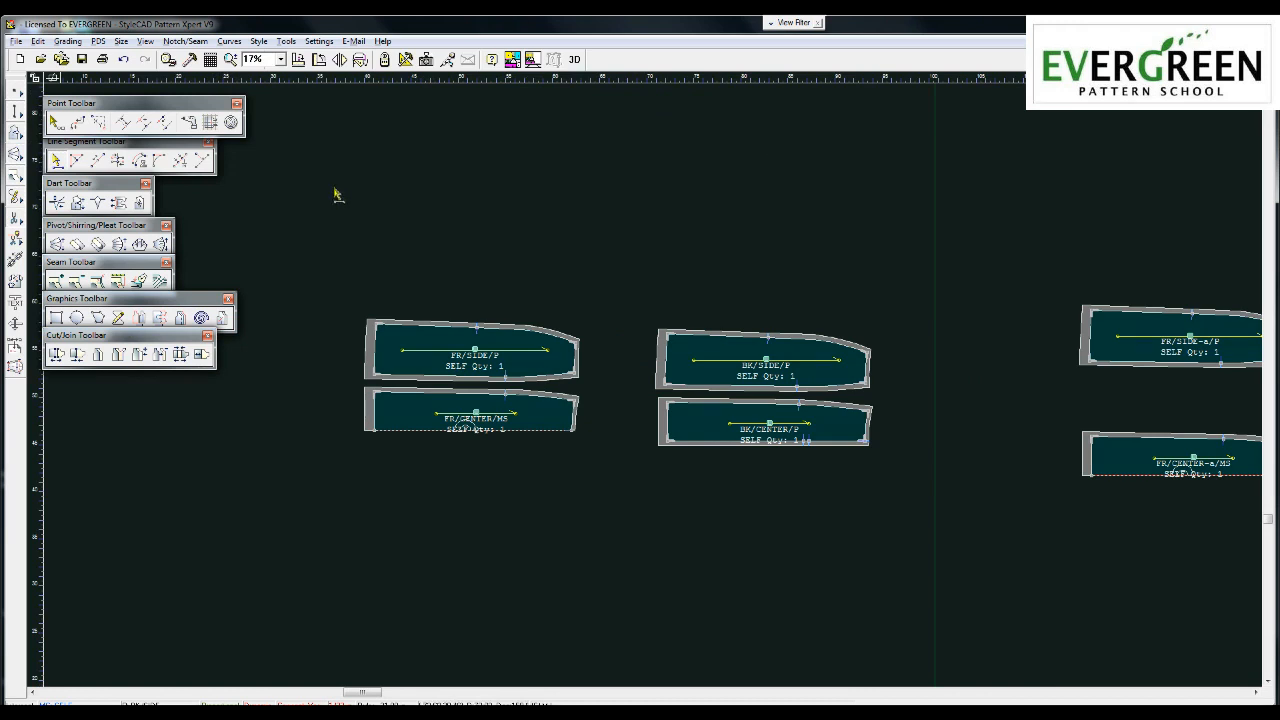
pyautogui.moveTo(304, 191); pyautogui.dragTo(900, 551)
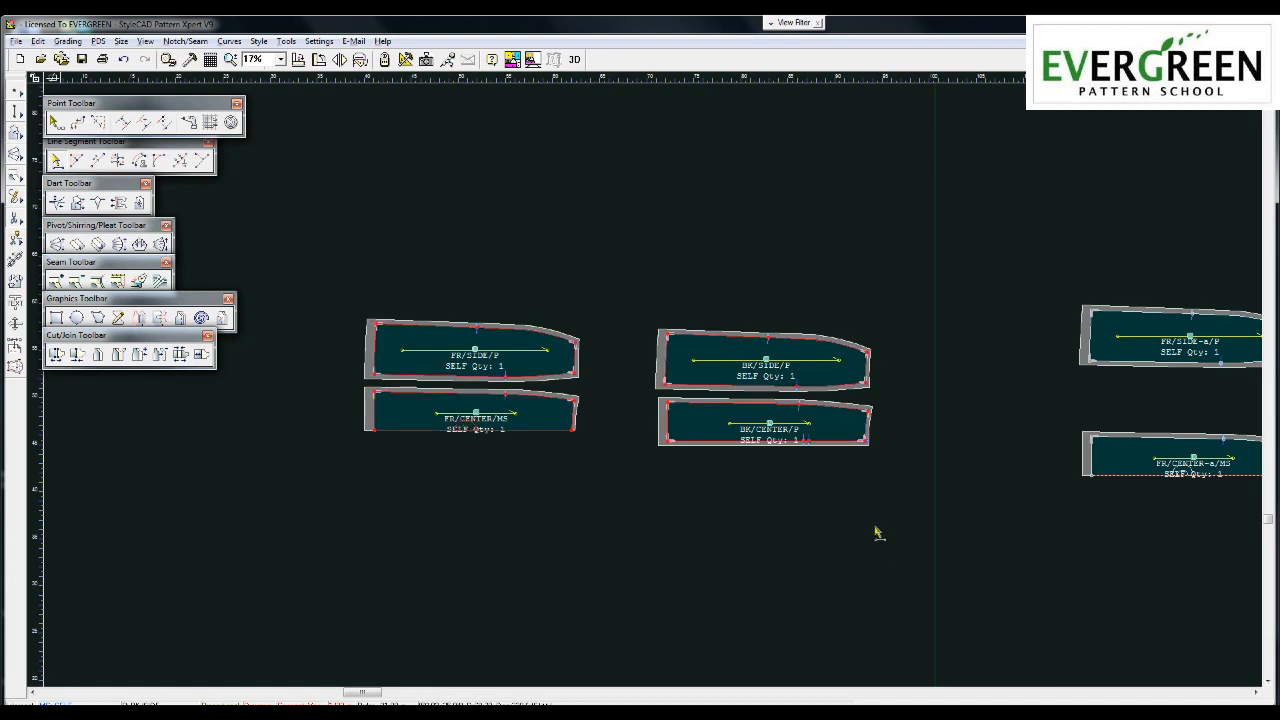
pyautogui.rightClick(528, 366)
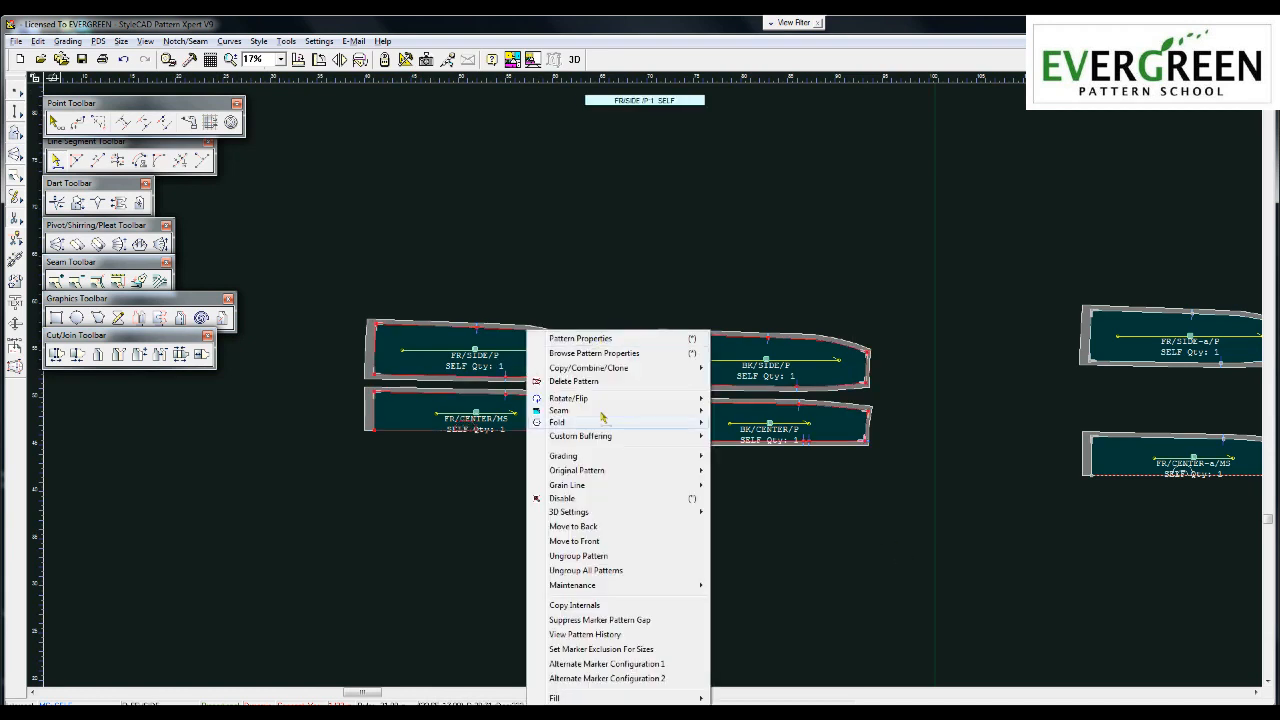
pyautogui.click(577, 500)
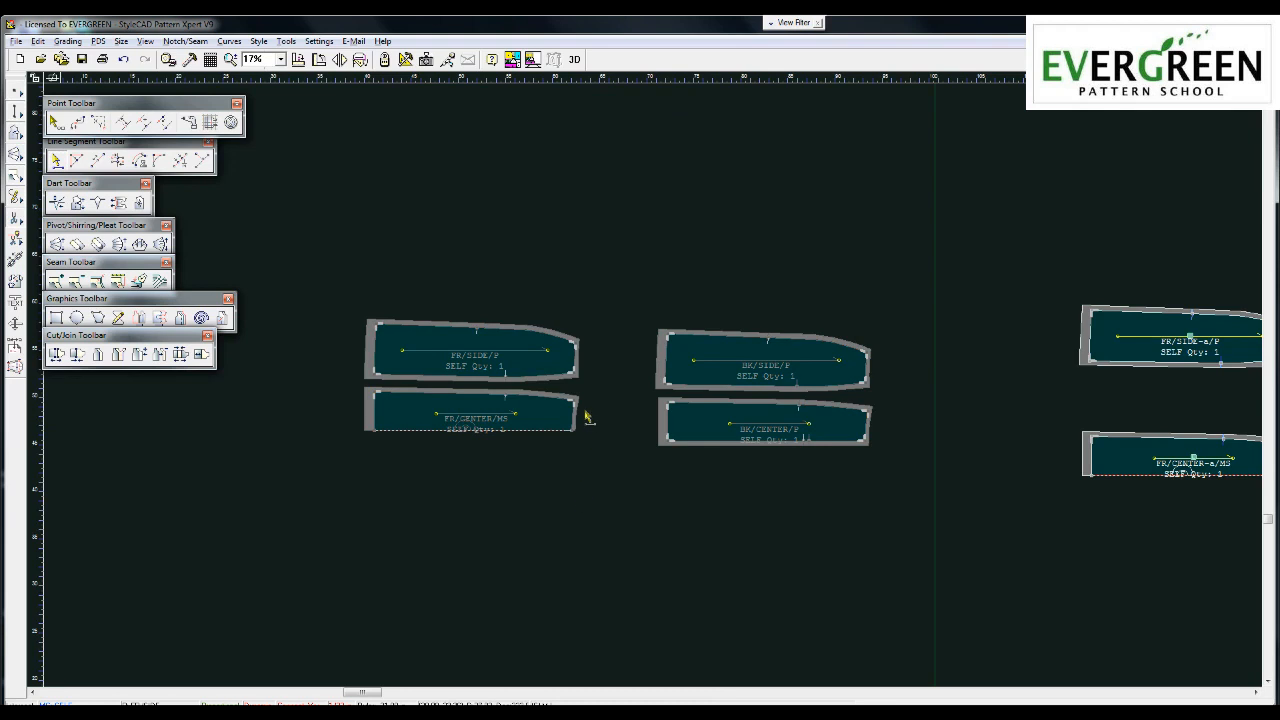
pyautogui.rightClick(530, 367)
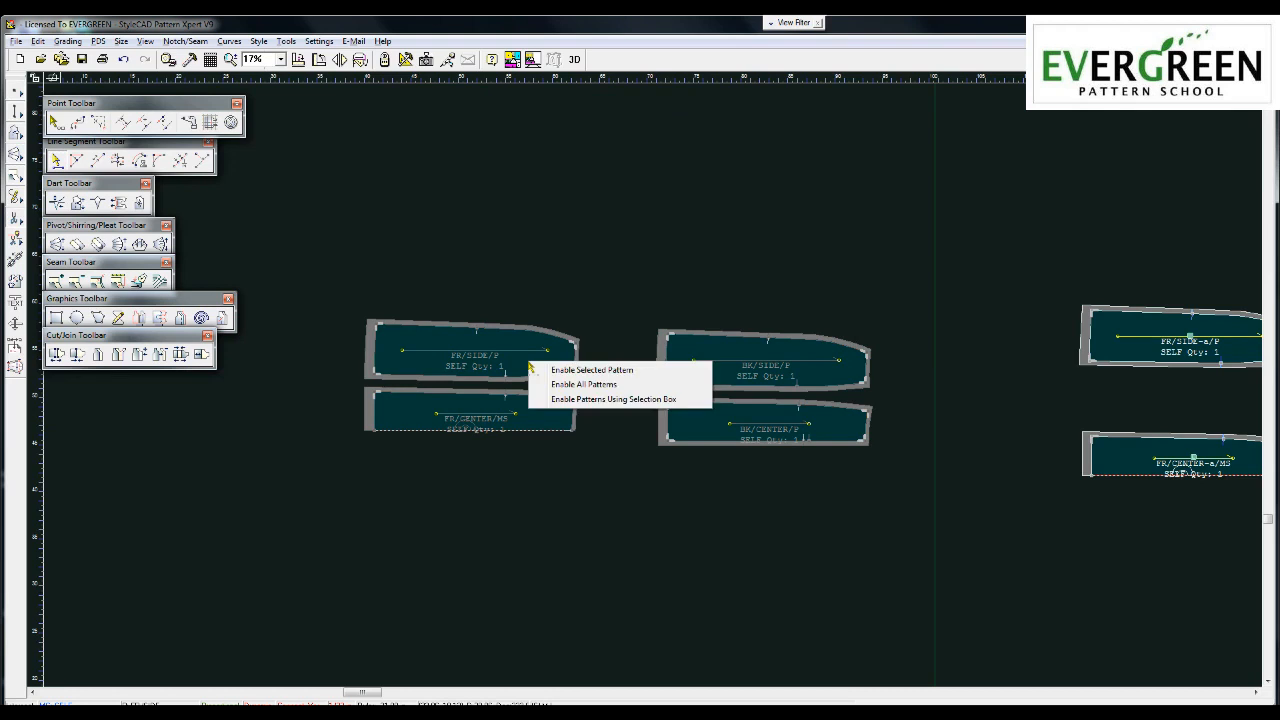
pyautogui.click(603, 386)
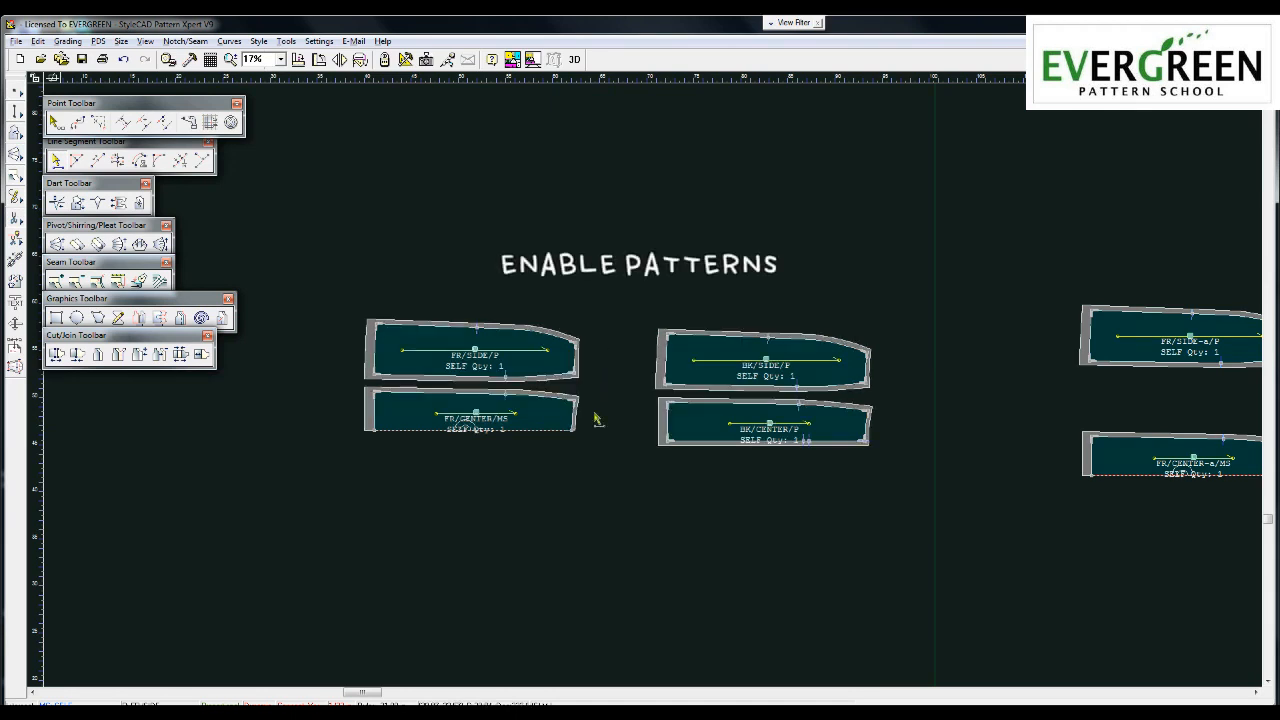
# Disable the four original panels FR/SIDE, FR/CENTER, BK/SIDE and BK/CENTER, keeping the front copies active
pyautogui.moveTo(320, 245); pyautogui.dragTo(897, 521)
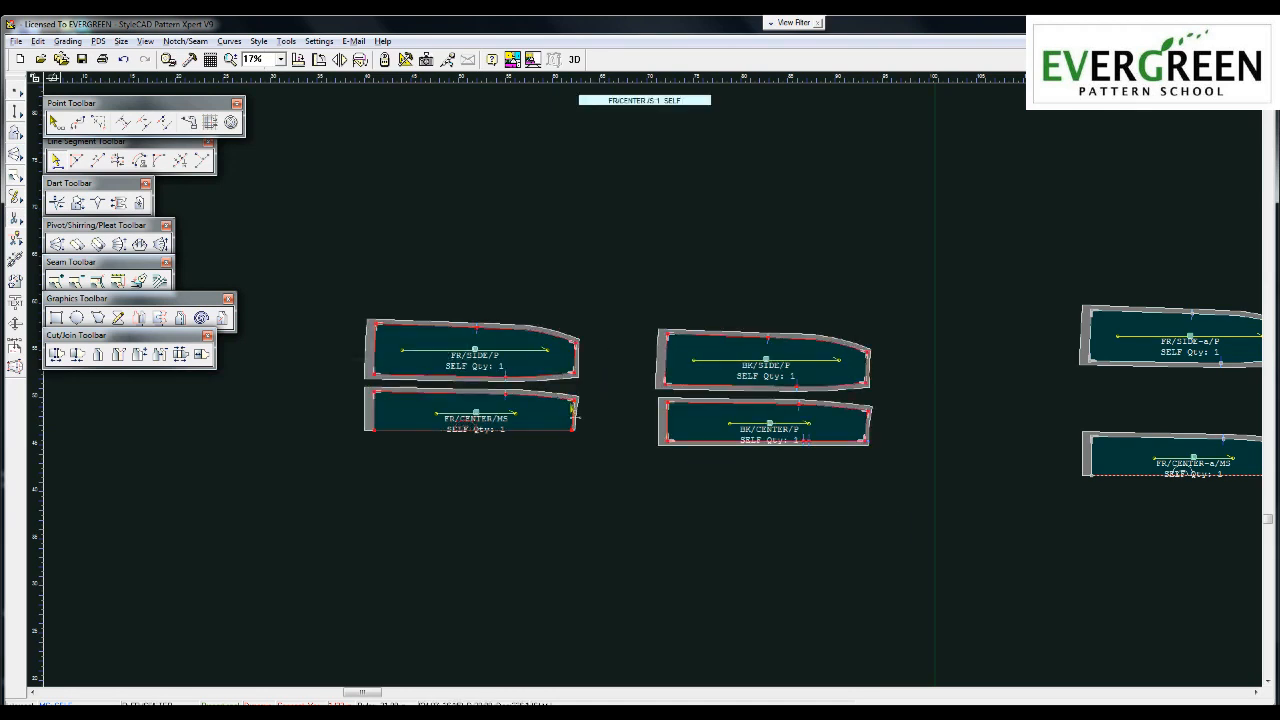
pyautogui.rightClick(527, 365)
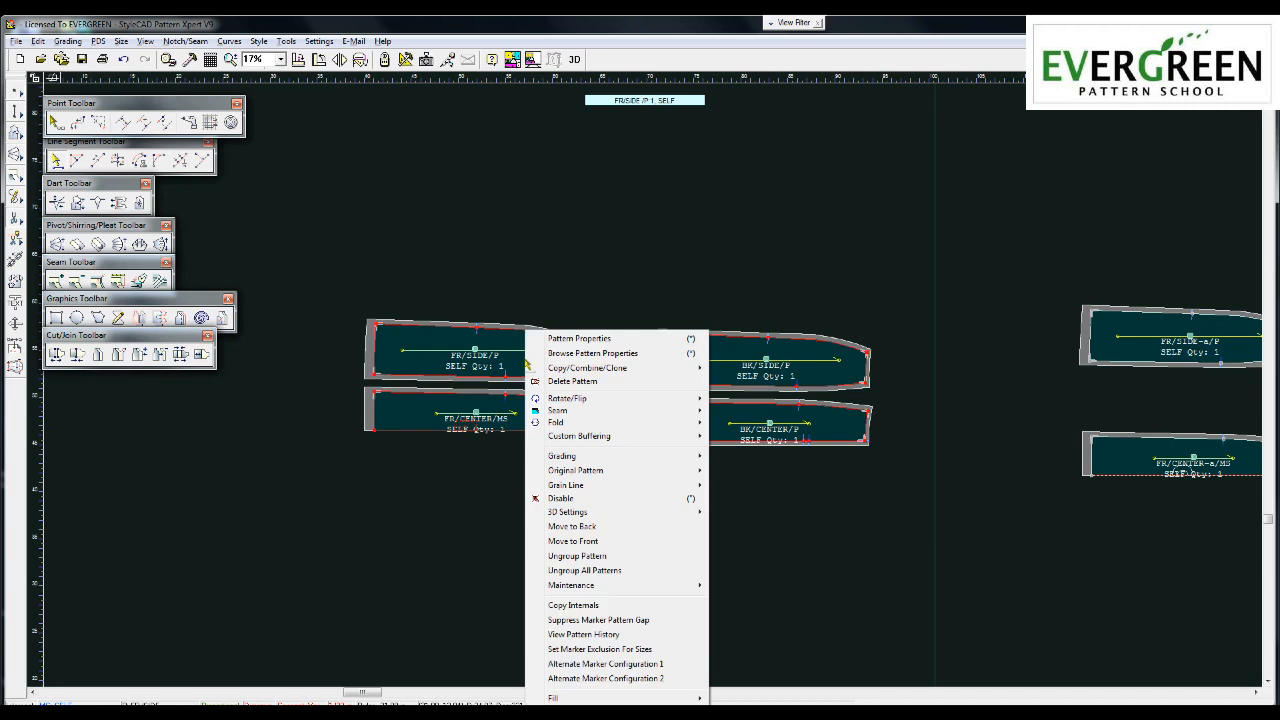
pyautogui.click(578, 500)
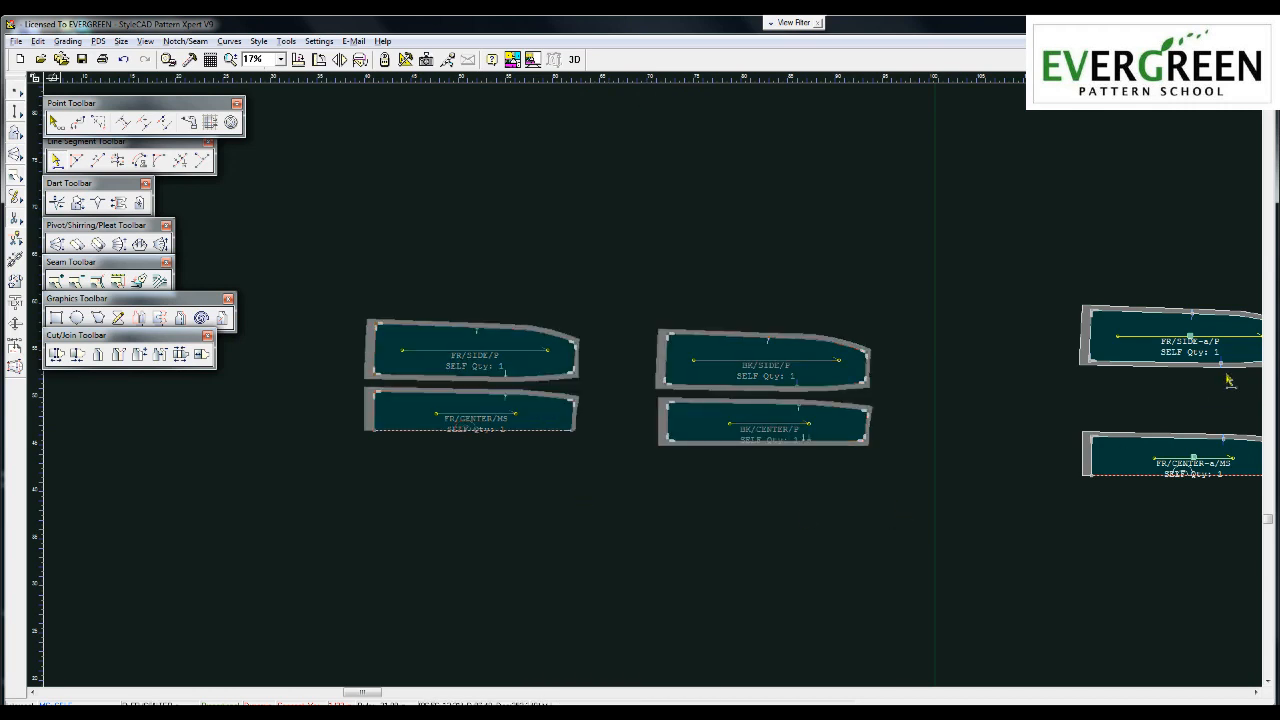
# Remove the seam allowances from the copied front side and front center panels
pyautogui.scroll(-1, 1240, 385)
pyautogui.scroll(2, 638, 386)
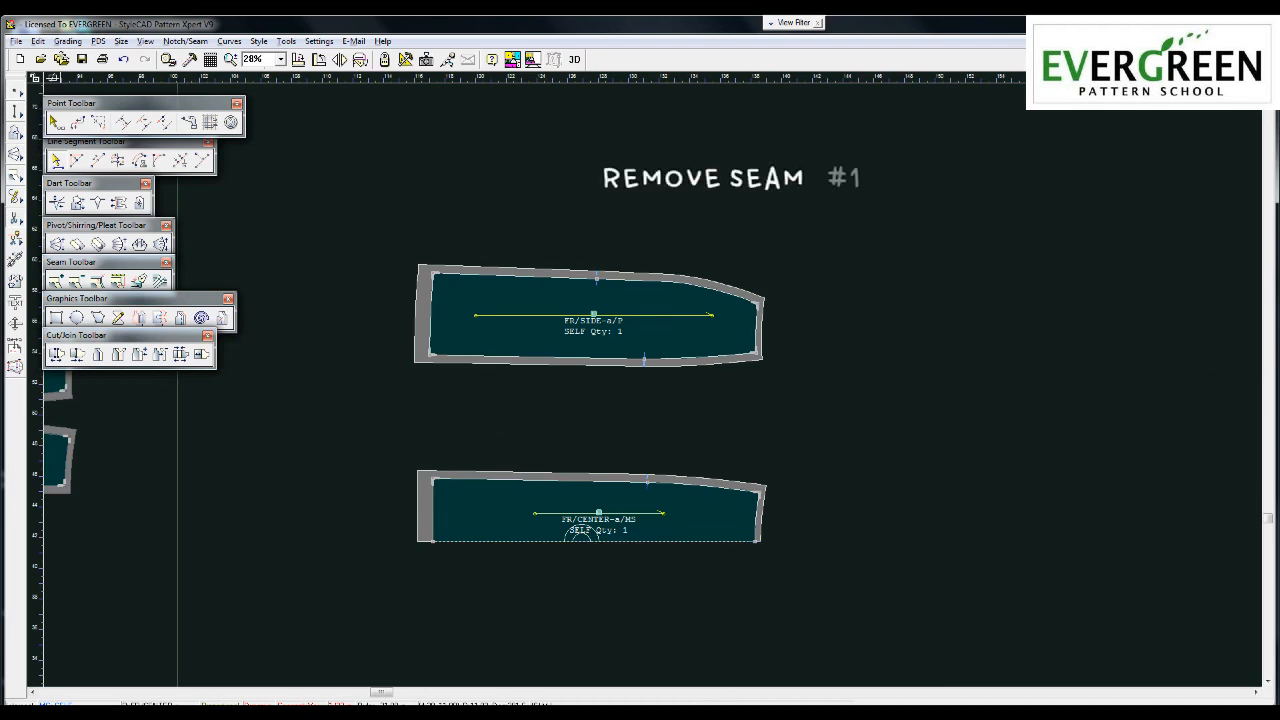
pyautogui.moveTo(362, 192); pyautogui.dragTo(826, 443)
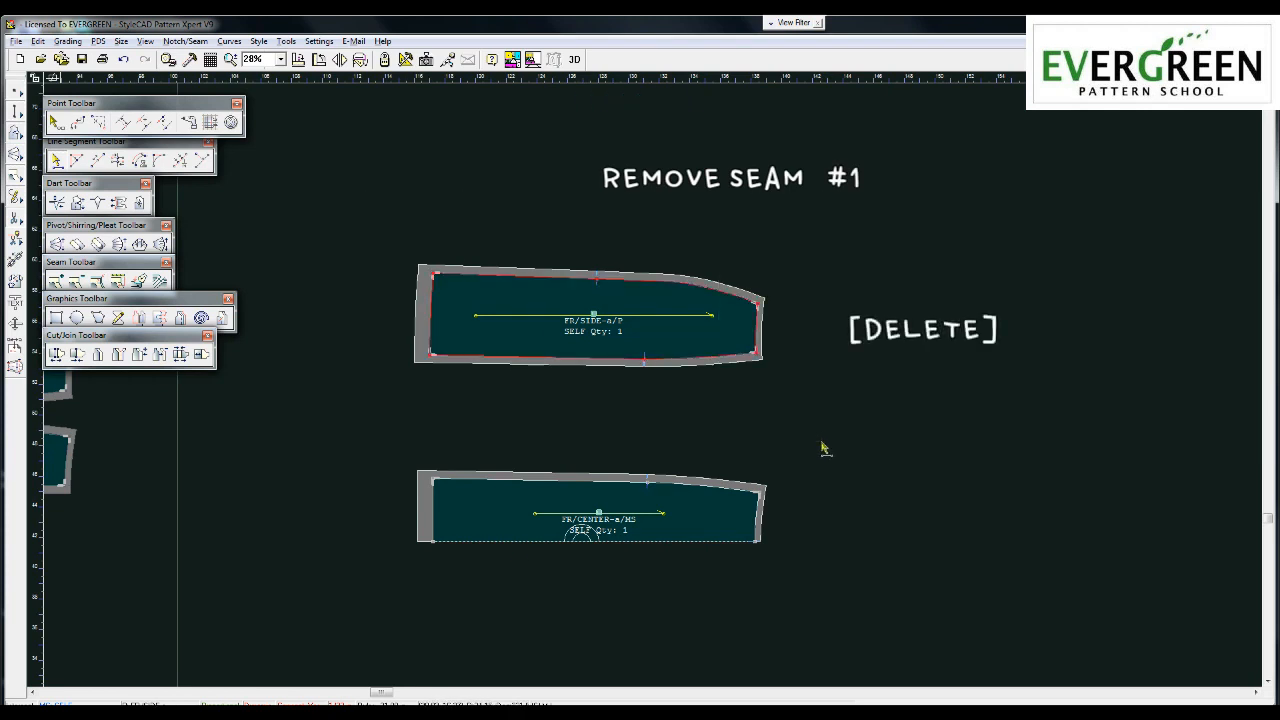
pyautogui.press('Delete')
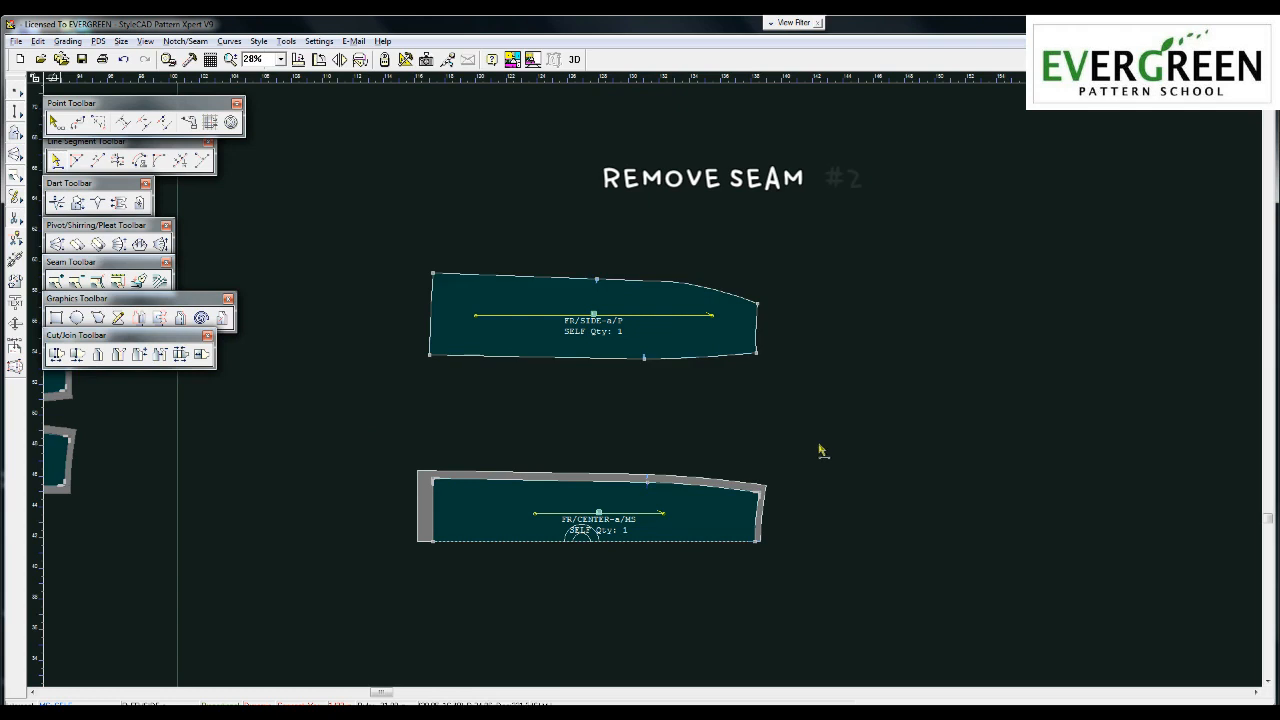
pyautogui.moveTo(374, 421); pyautogui.dragTo(838, 598)
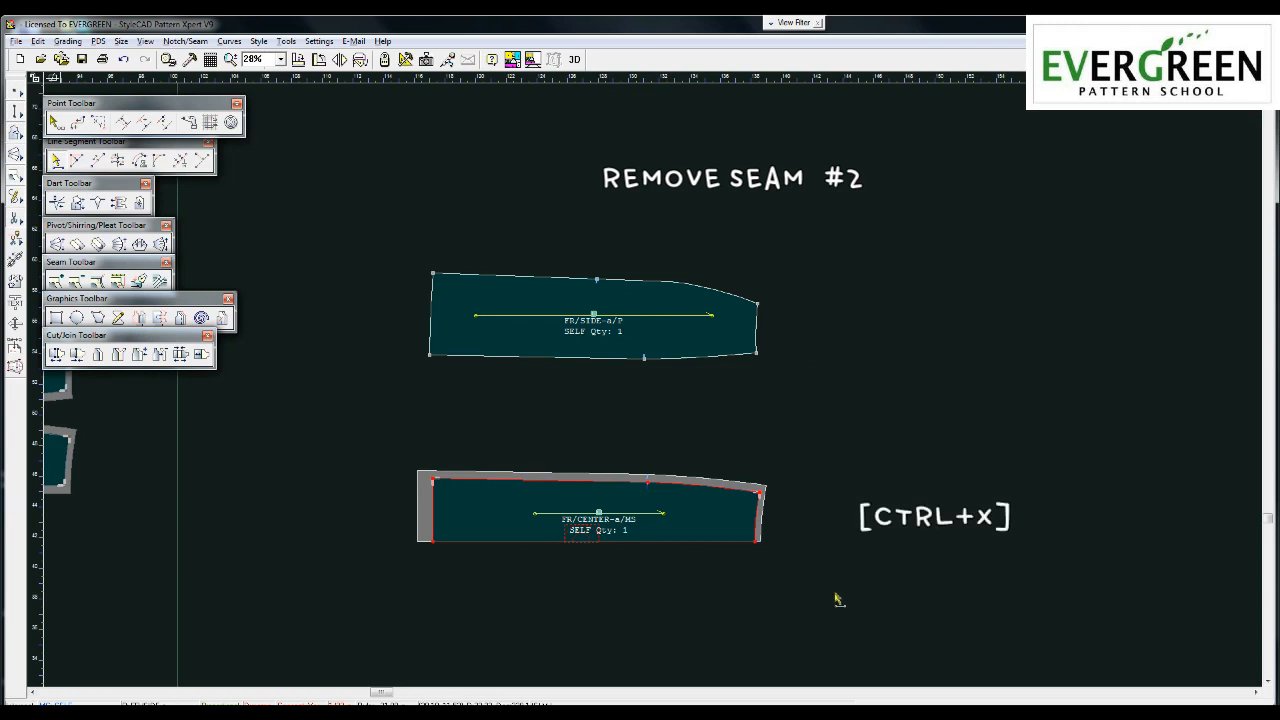
pyautogui.hotkey('ctrl', 'x')
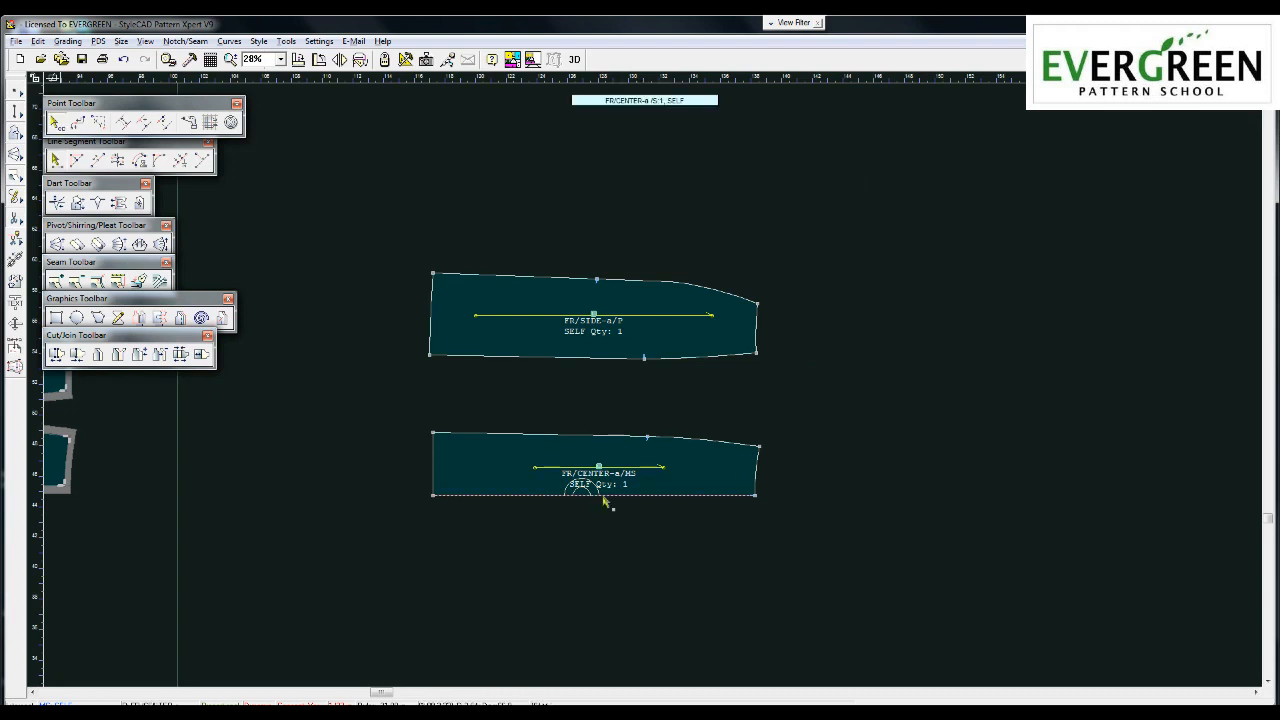
# Add 1 1/2 inches of hem fullness to the adjoining princess seams by moving the facing hem corners of FR/CENTER and FR/SIDE outward
pyautogui.scroll(2, 646, 383)
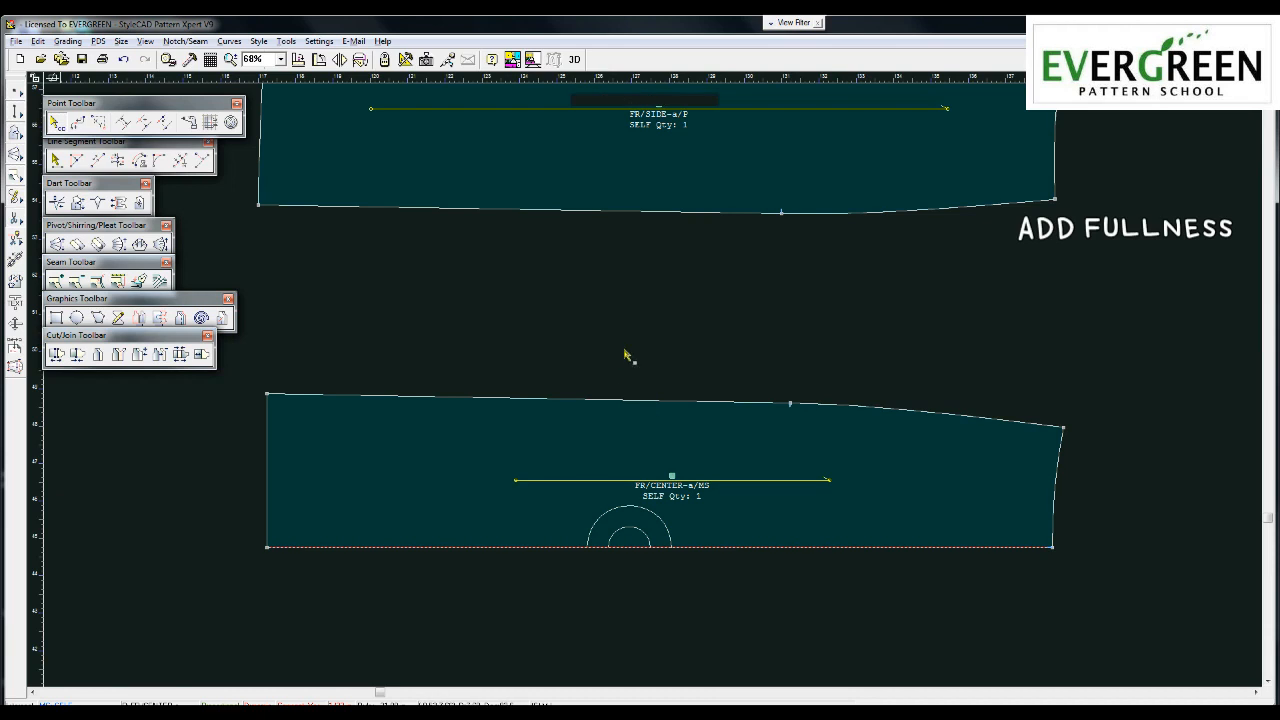
pyautogui.scroll(-2, 631, 351)
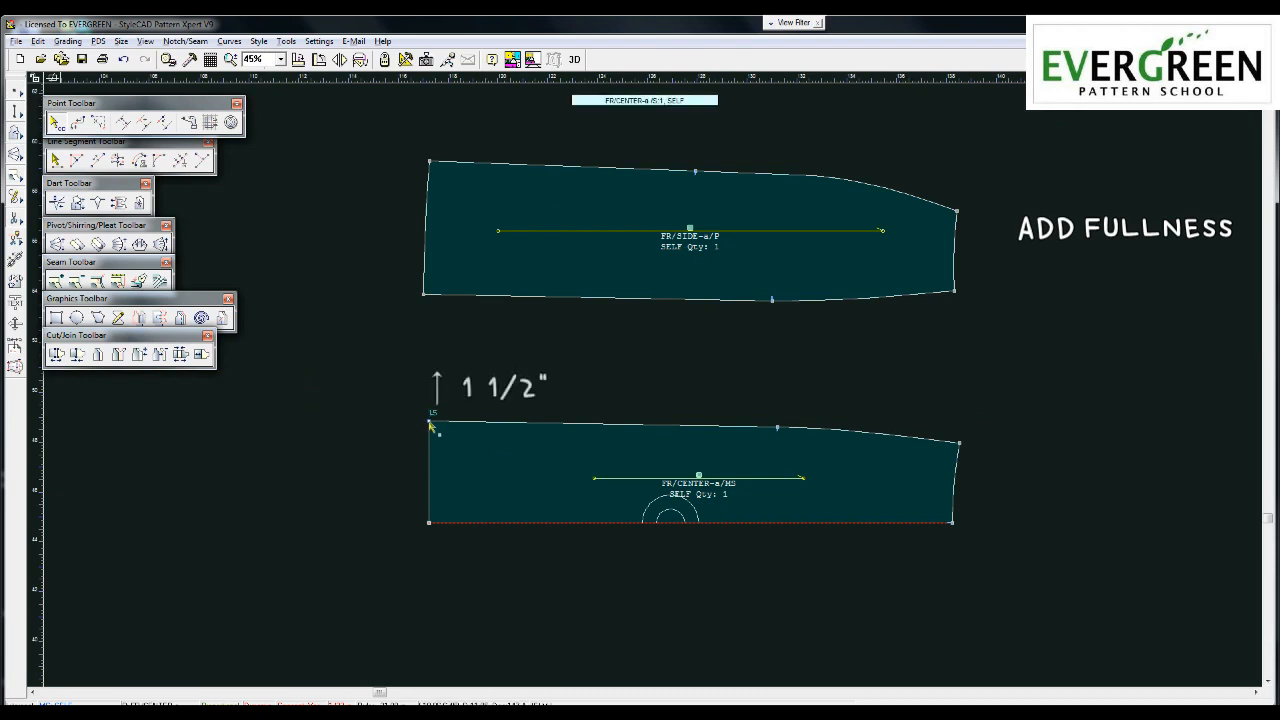
pyautogui.click(428, 365)
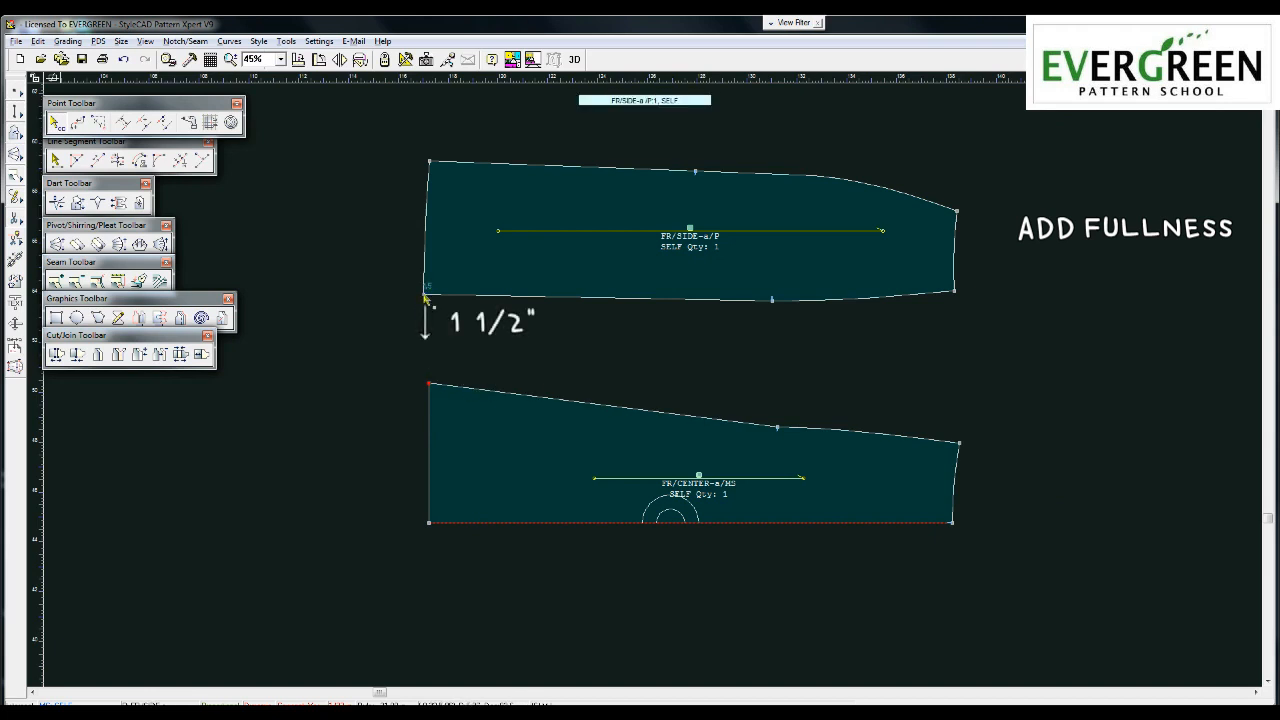
pyautogui.click(424, 356)
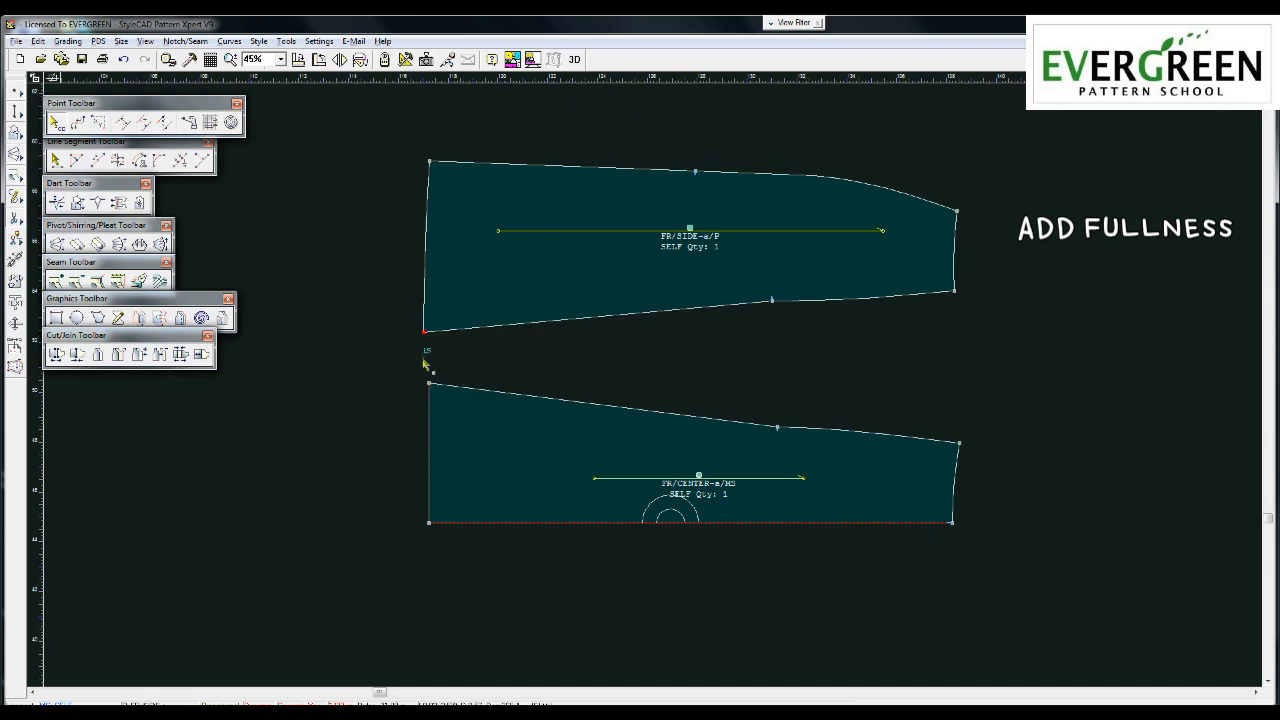
# Add a midpoint to the FR/SIDE hem and move its side-seam hem corner outward for fullness
pyautogui.click(369, 297)
pyautogui.click(433, 135)
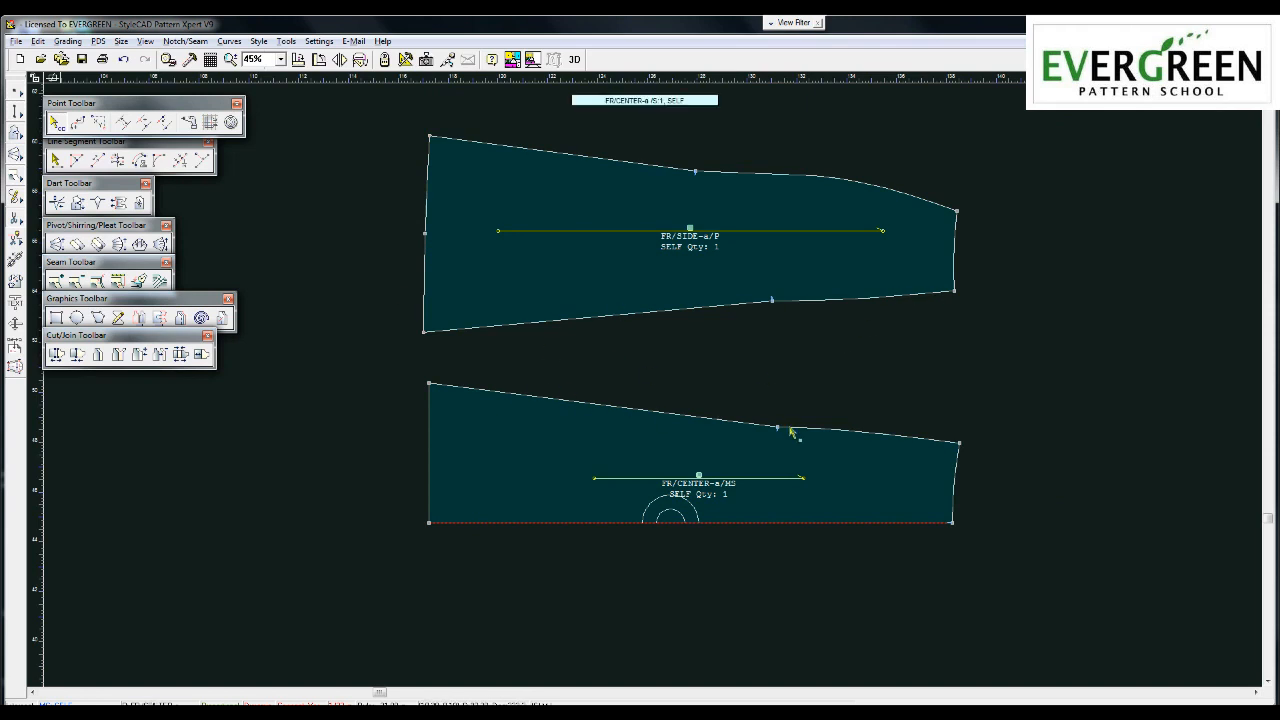
# Blend the princess seams of FR/SIDE and FR/CENTER by merging their segments through the hip notches and the added points above them
pyautogui.scroll(1, 747, 440)
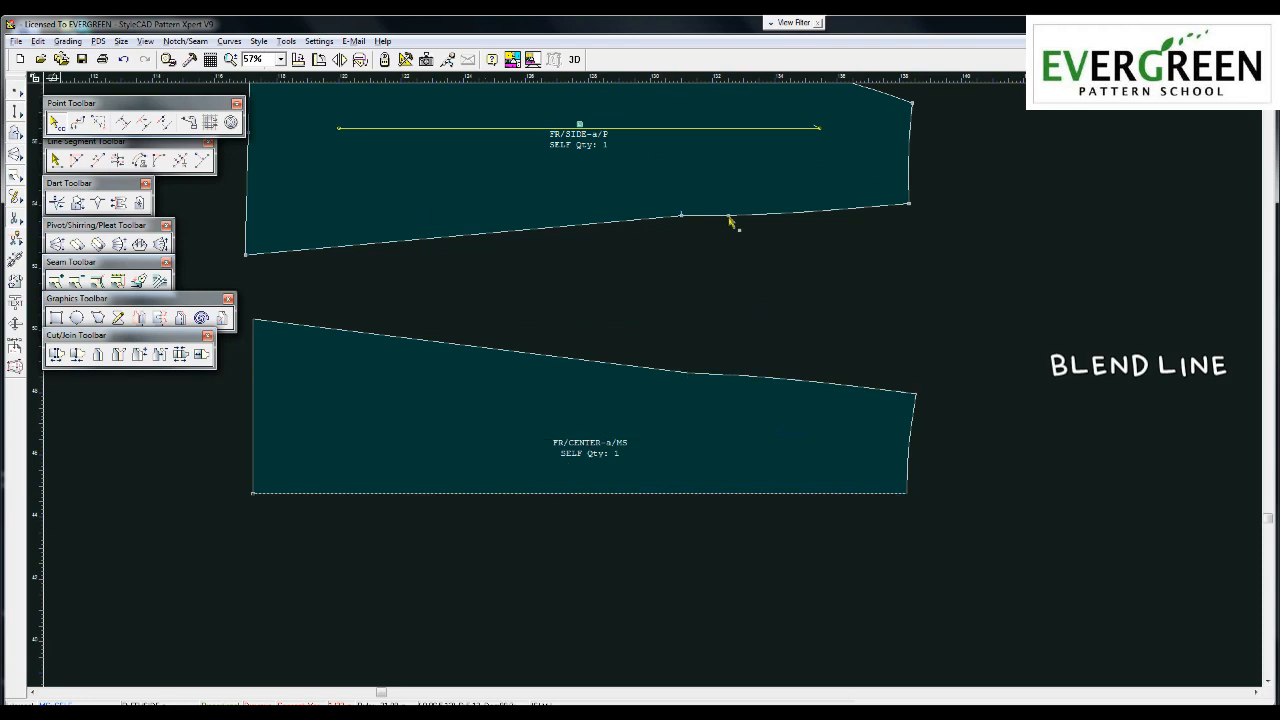
pyautogui.moveTo(657, 342); pyautogui.dragTo(694, 399)
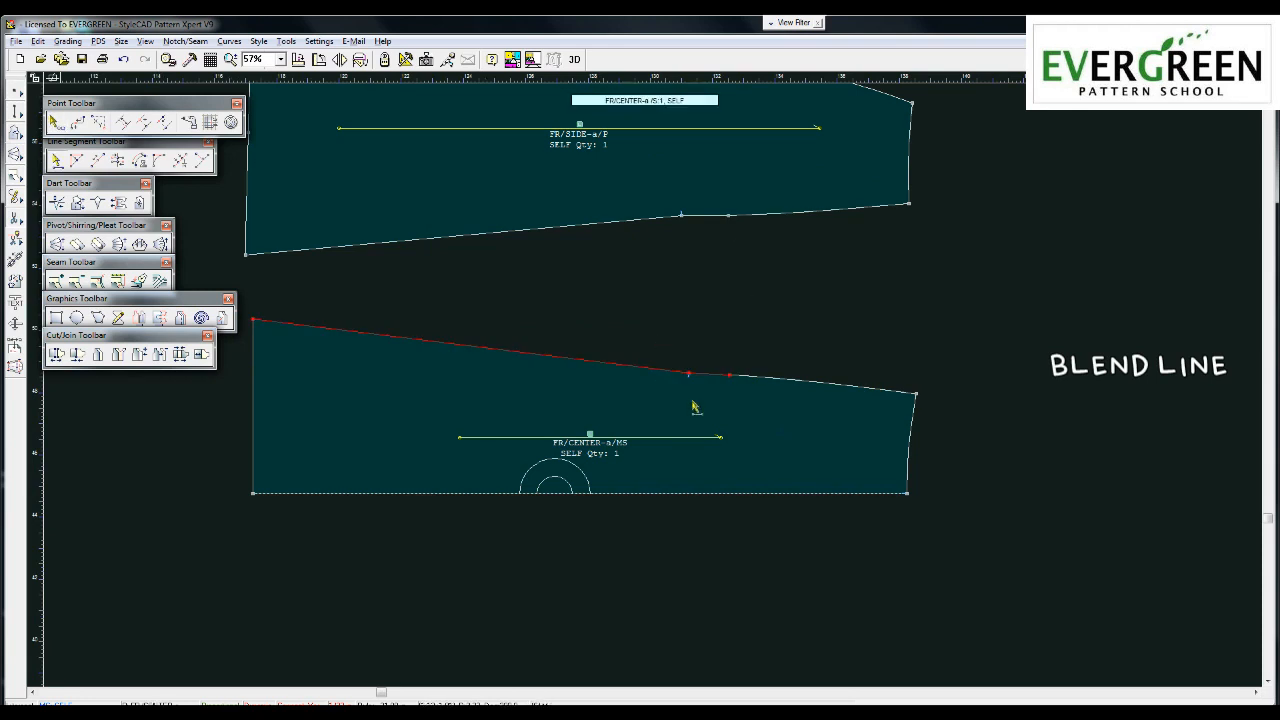
pyautogui.moveTo(626, 177); pyautogui.dragTo(701, 254)
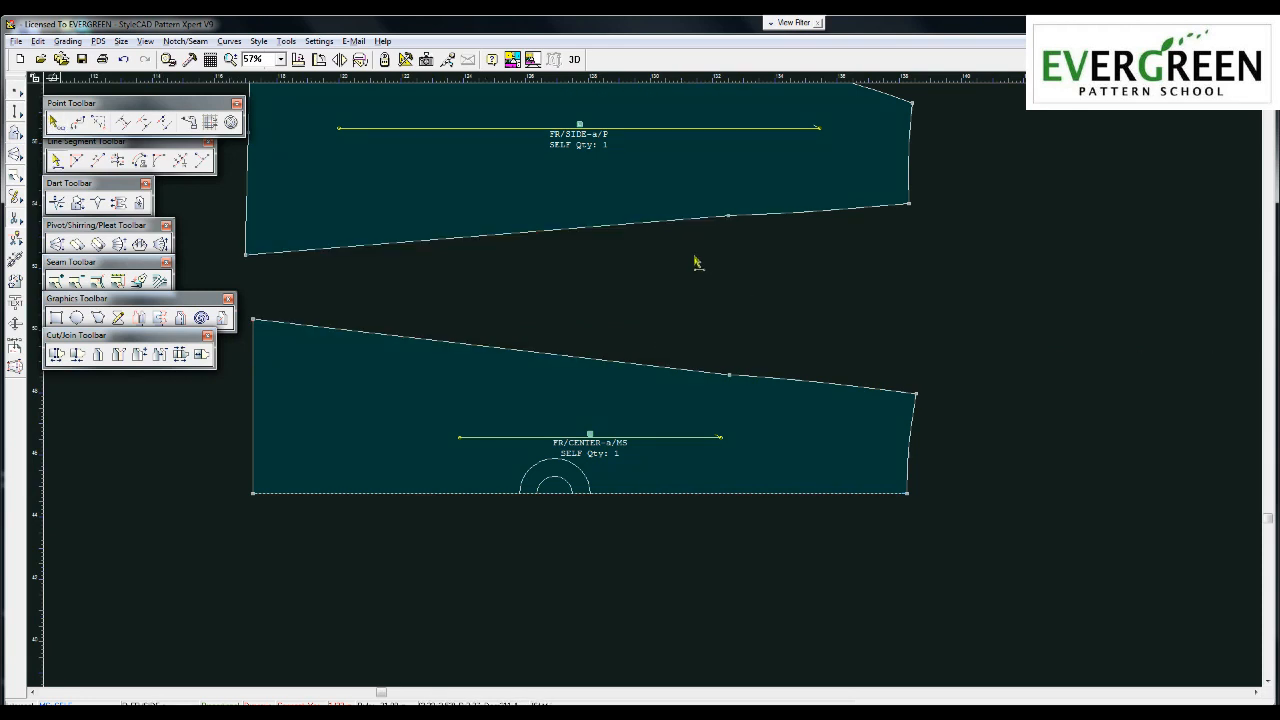
pyautogui.moveTo(694, 182); pyautogui.dragTo(760, 255)
pyautogui.moveTo(695, 346); pyautogui.dragTo(766, 417)
pyautogui.scroll(-3, 612, 352)
pyautogui.scroll(3, 510, 369)
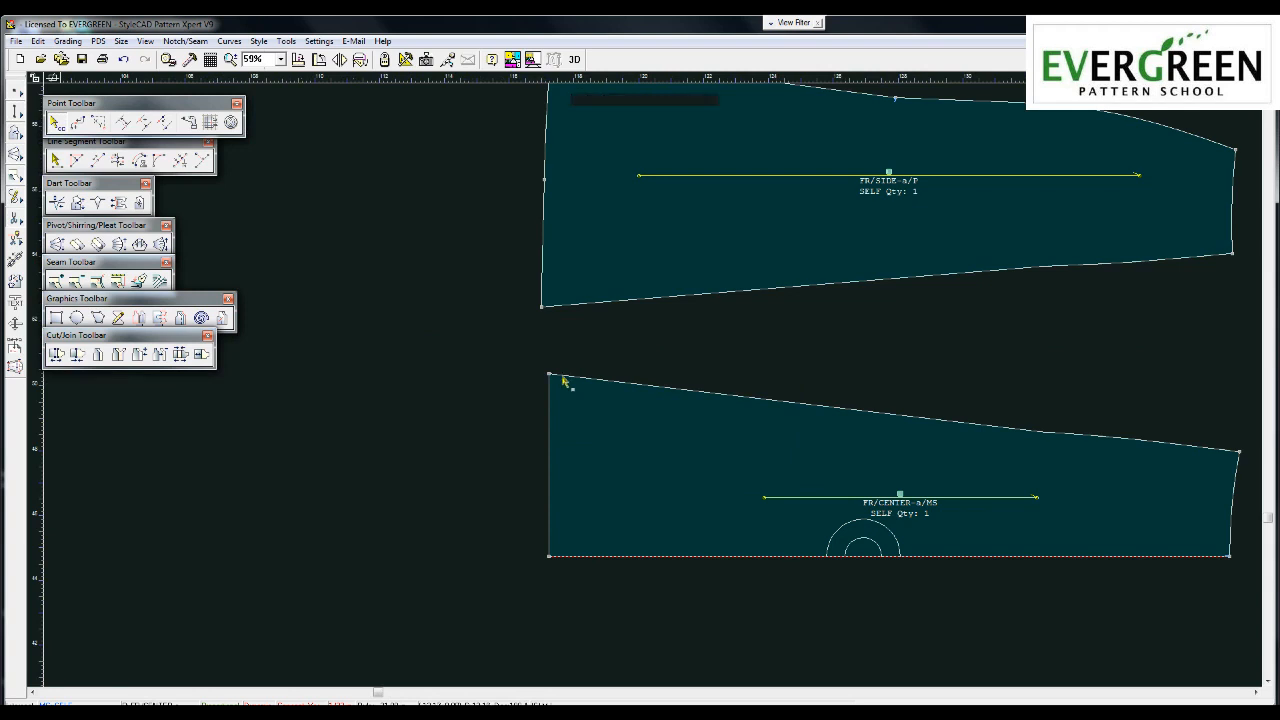
# Add a point on the FR/CENTER princess seam about 3/8 inch from the hem corner and measure that distance
pyautogui.scroll(4, 648, 390)
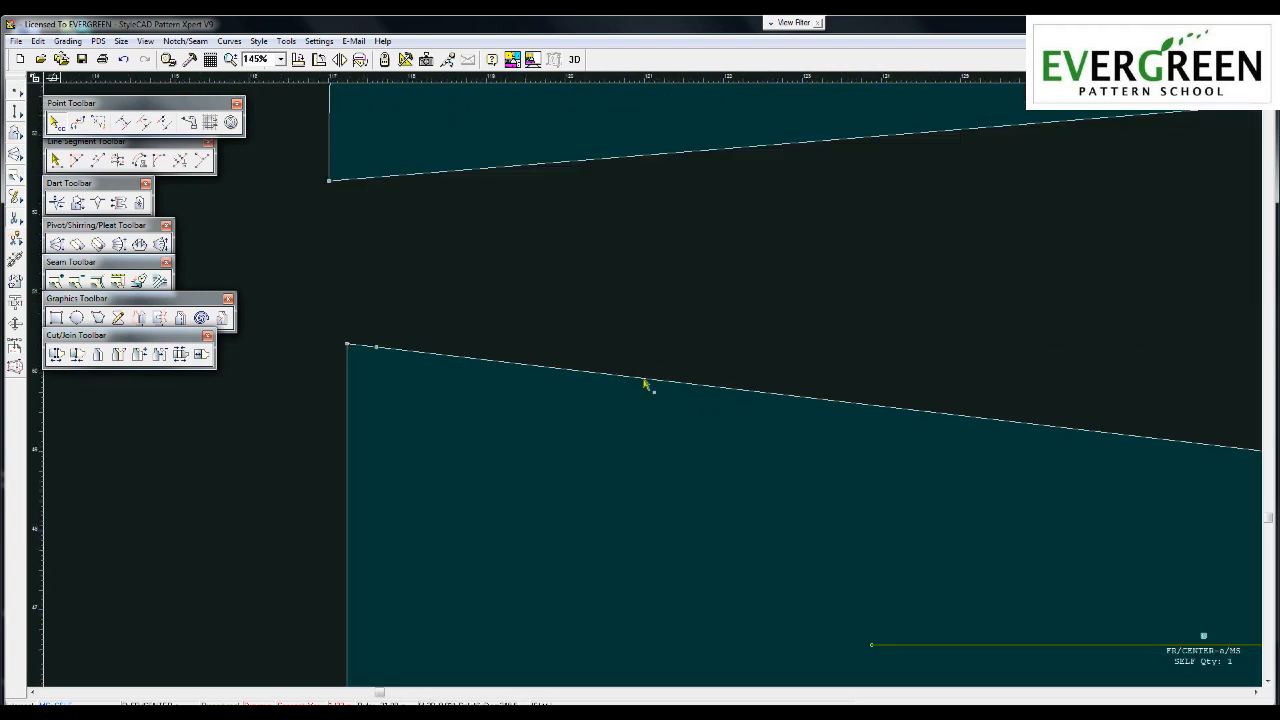
pyautogui.scroll(-2, 646, 383)
pyautogui.scroll(-2, 645, 383)
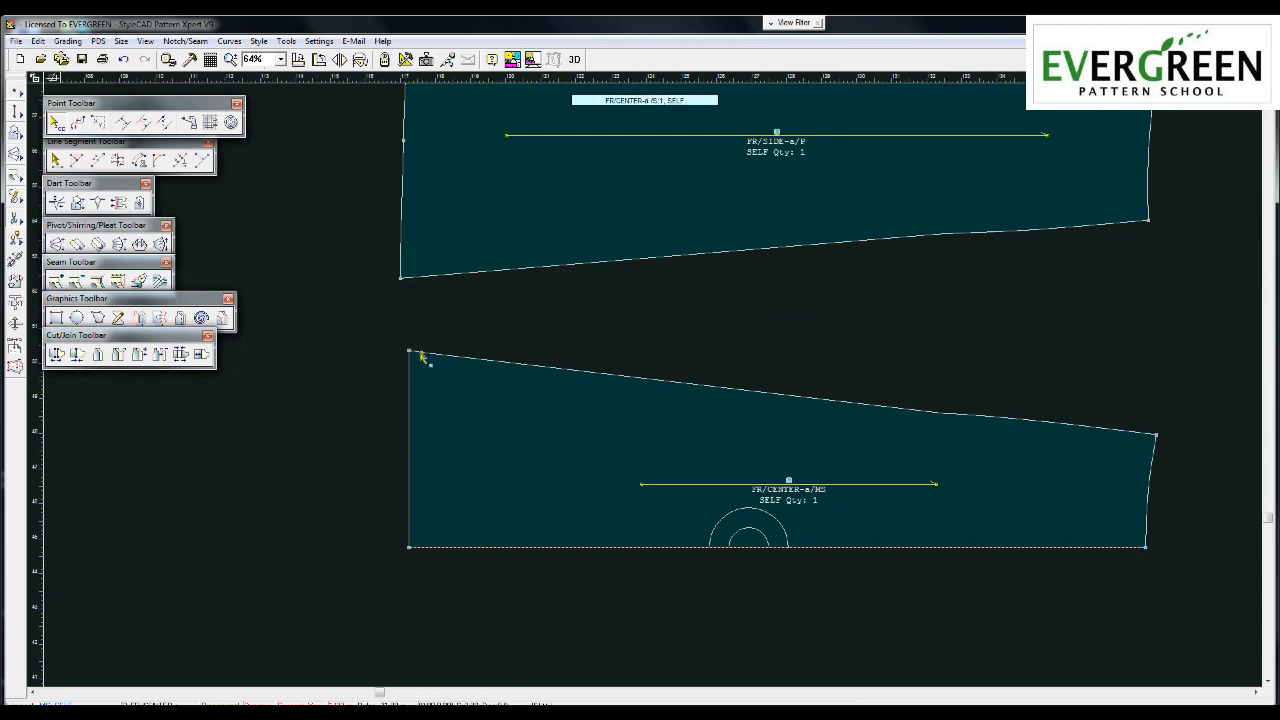
pyautogui.scroll(1, 405, 370)
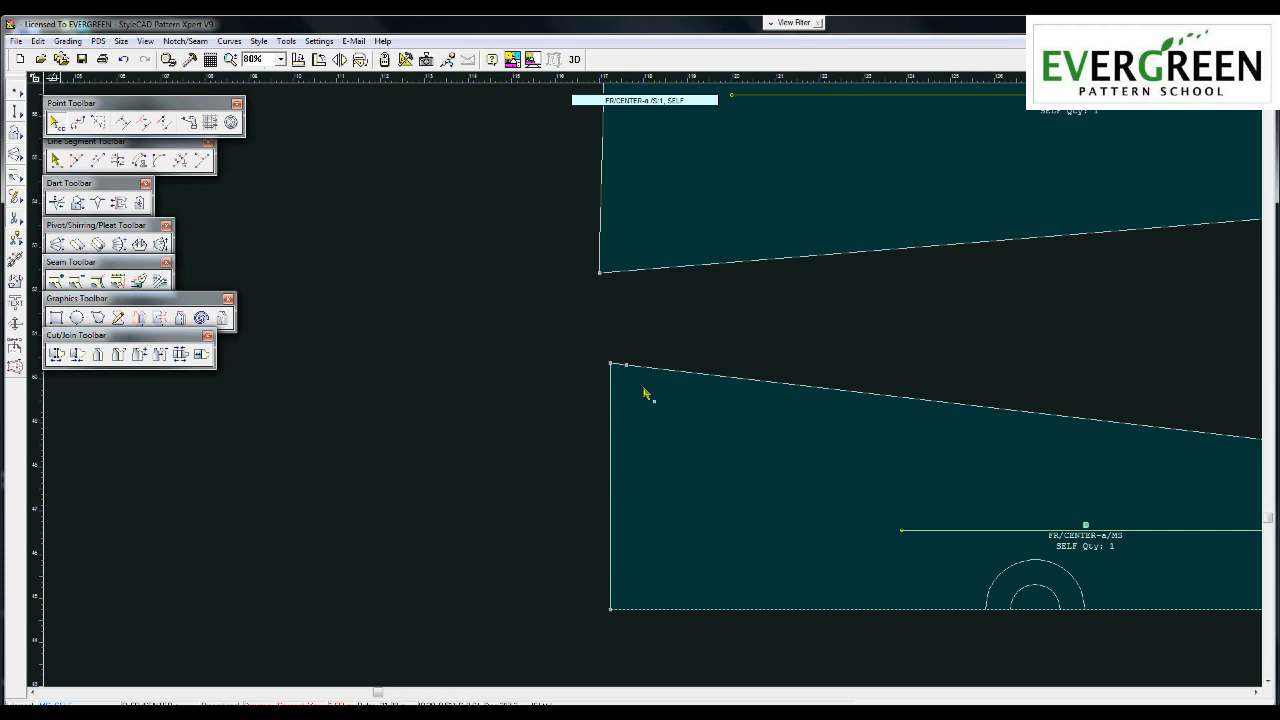
pyautogui.scroll(4, 640, 381)
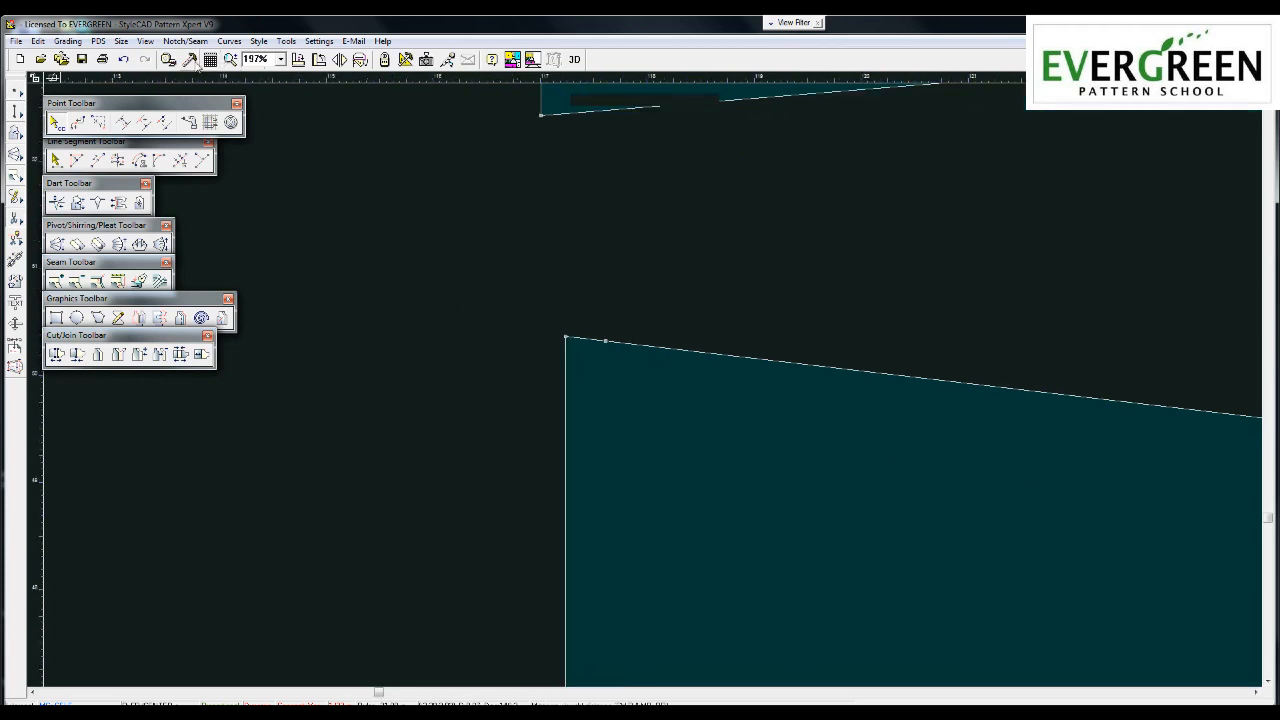
pyautogui.click(168, 59)
pyautogui.click(584, 339)
pyautogui.click(642, 282)
# Add a matching point on the FR/SIDE princess seam and remove the old princess-seam hem corners from both panels
pyautogui.scroll(-4, 640, 390)
pyautogui.scroll(3, 645, 380)
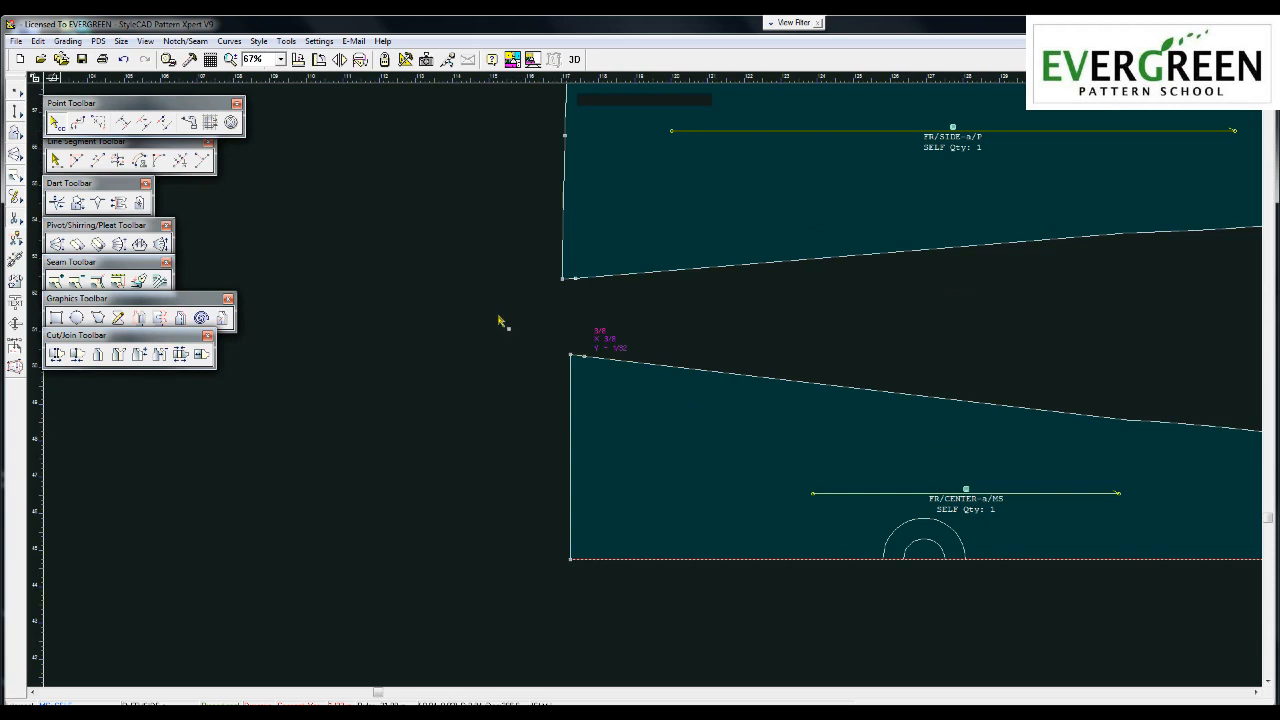
pyautogui.moveTo(540, 263); pyautogui.dragTo(577, 379)
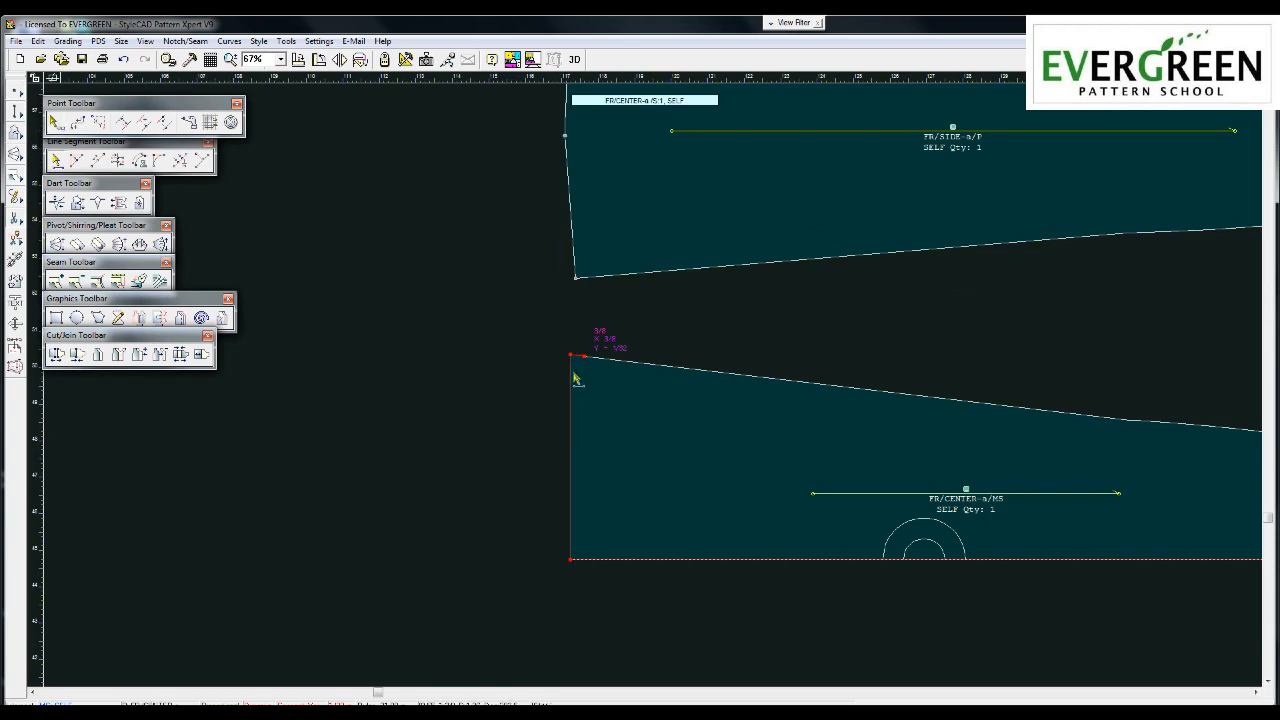
pyautogui.press('Delete')
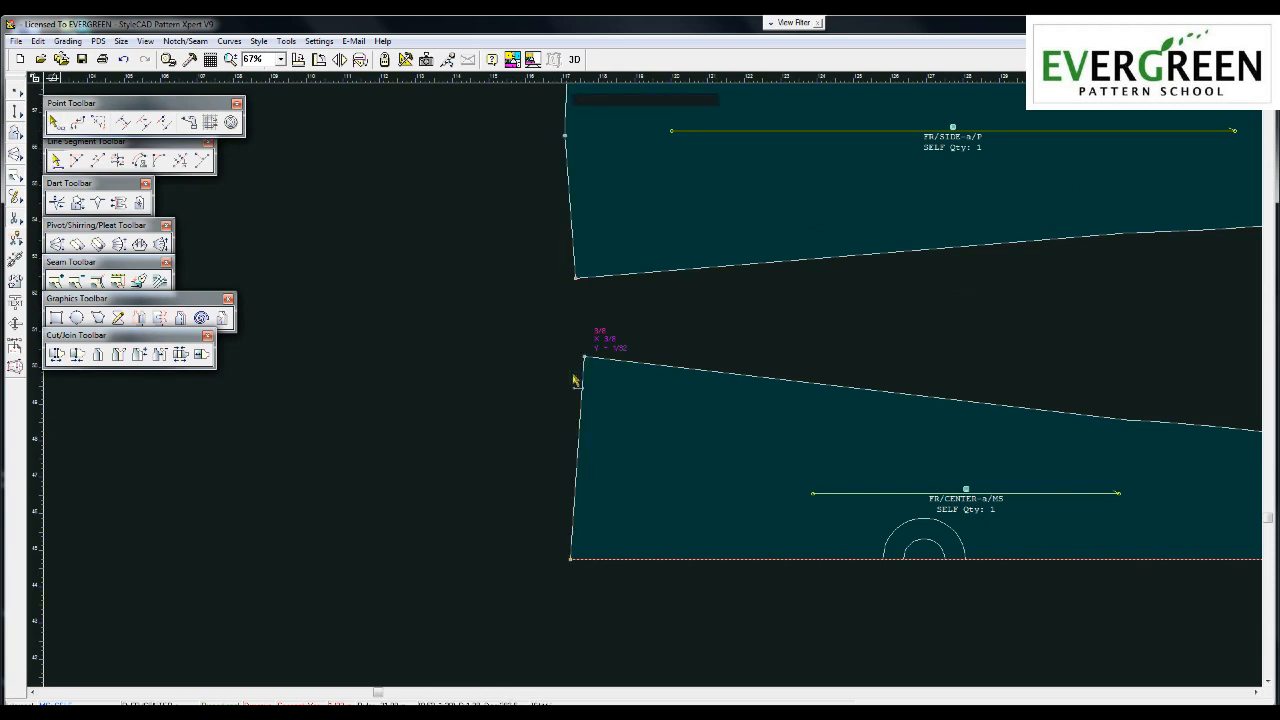
# Place a vertical guide at the FR/CENTER center-front hem corner, then curve the panel's hem line and keep the blended curve
pyautogui.click(570, 560)
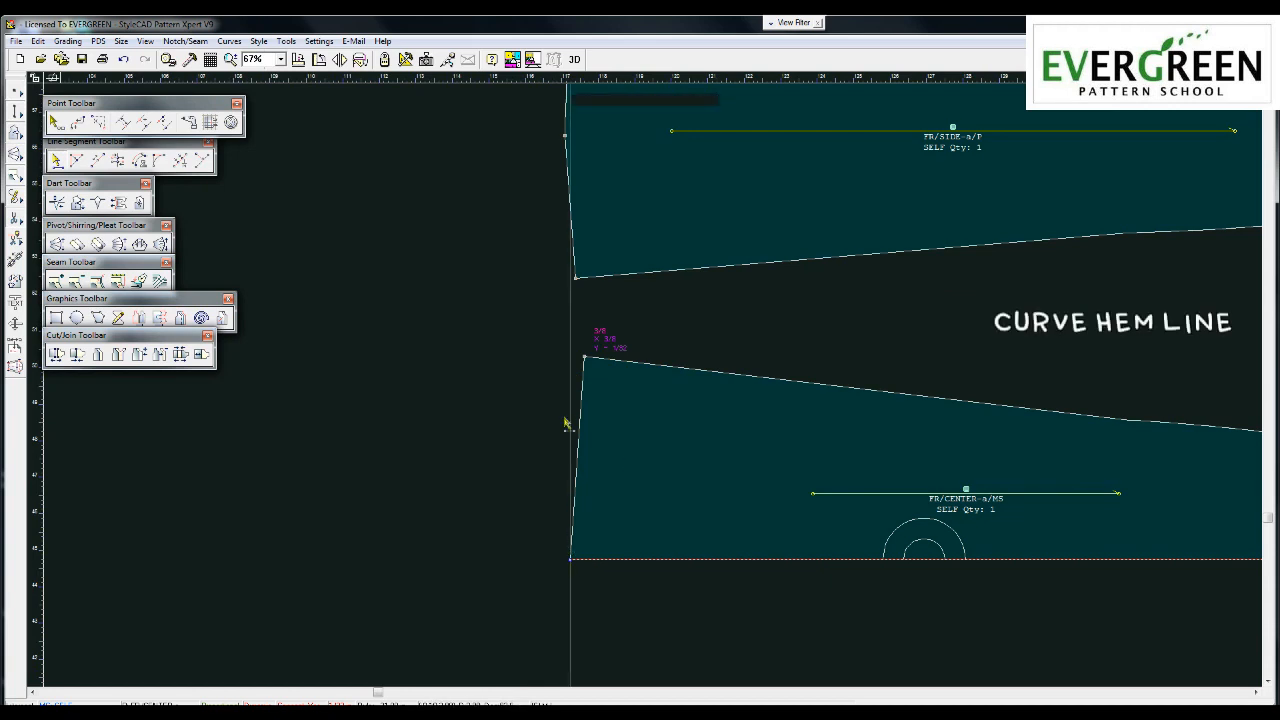
pyautogui.moveTo(561, 398); pyautogui.dragTo(616, 442)
pyautogui.click(576, 420)
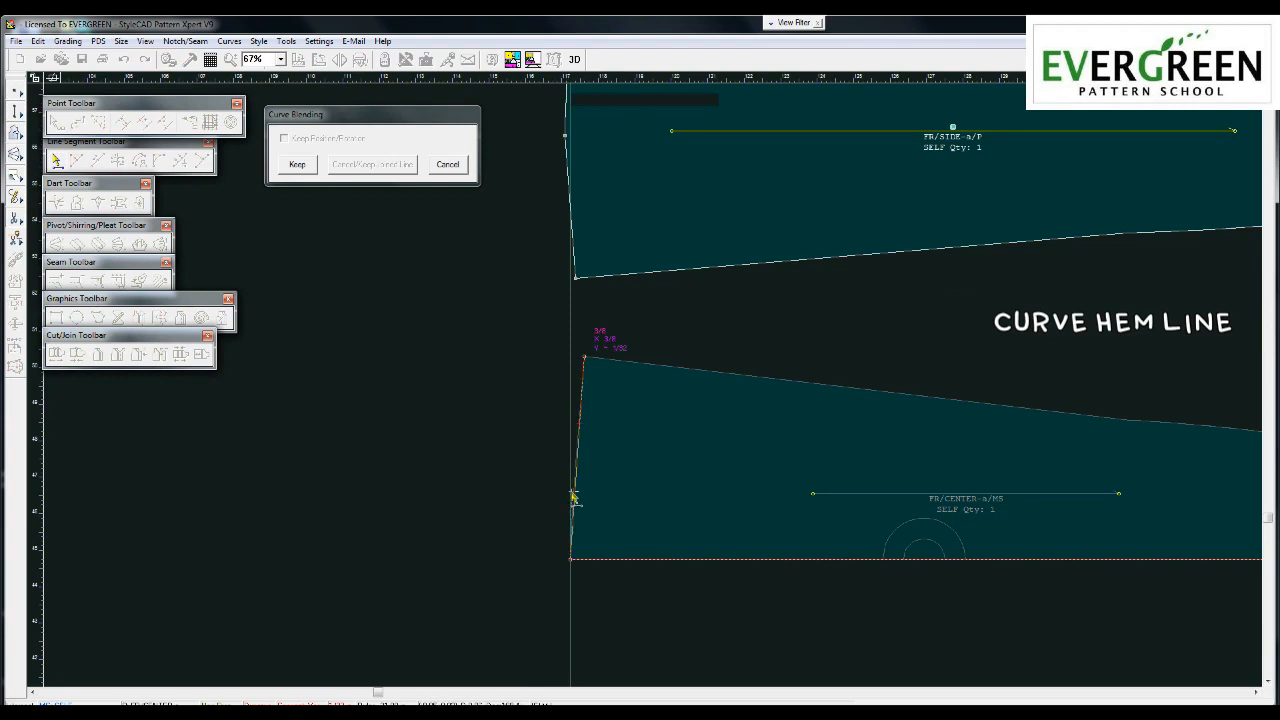
pyautogui.scroll(1, 604, 546)
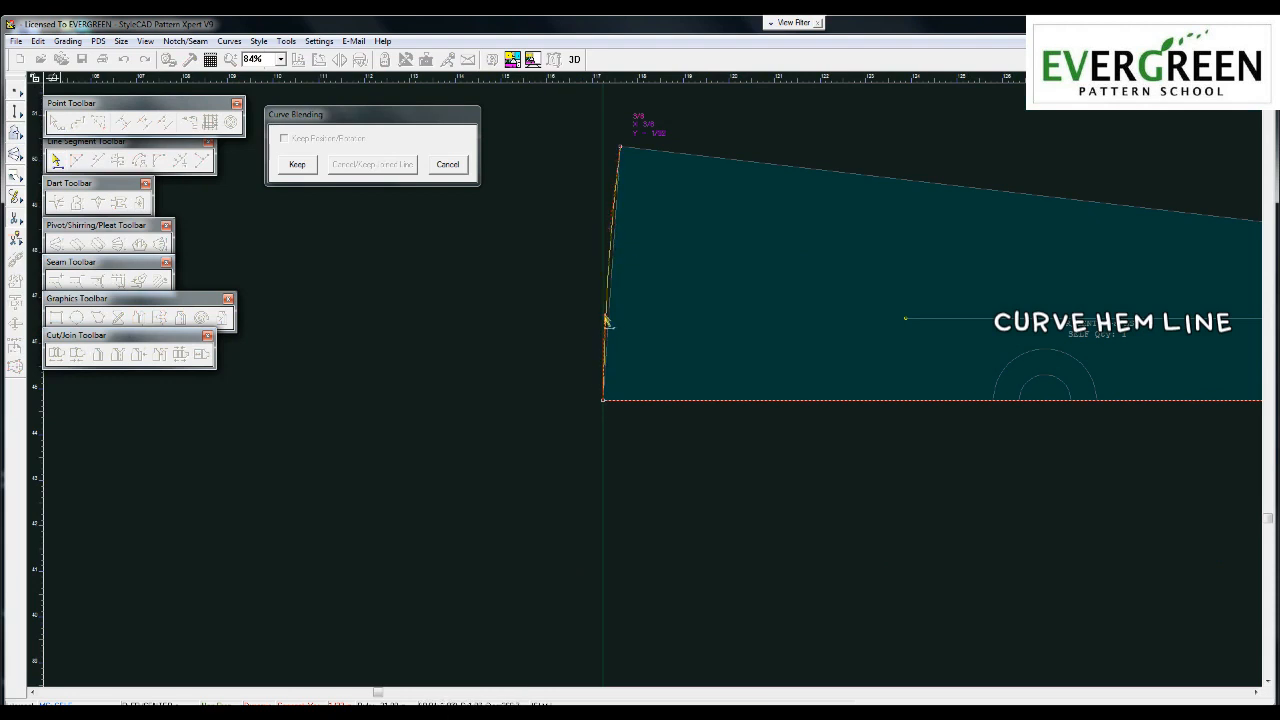
pyautogui.click(609, 227)
pyautogui.click(298, 165)
pyautogui.scroll(-3, 617, 180)
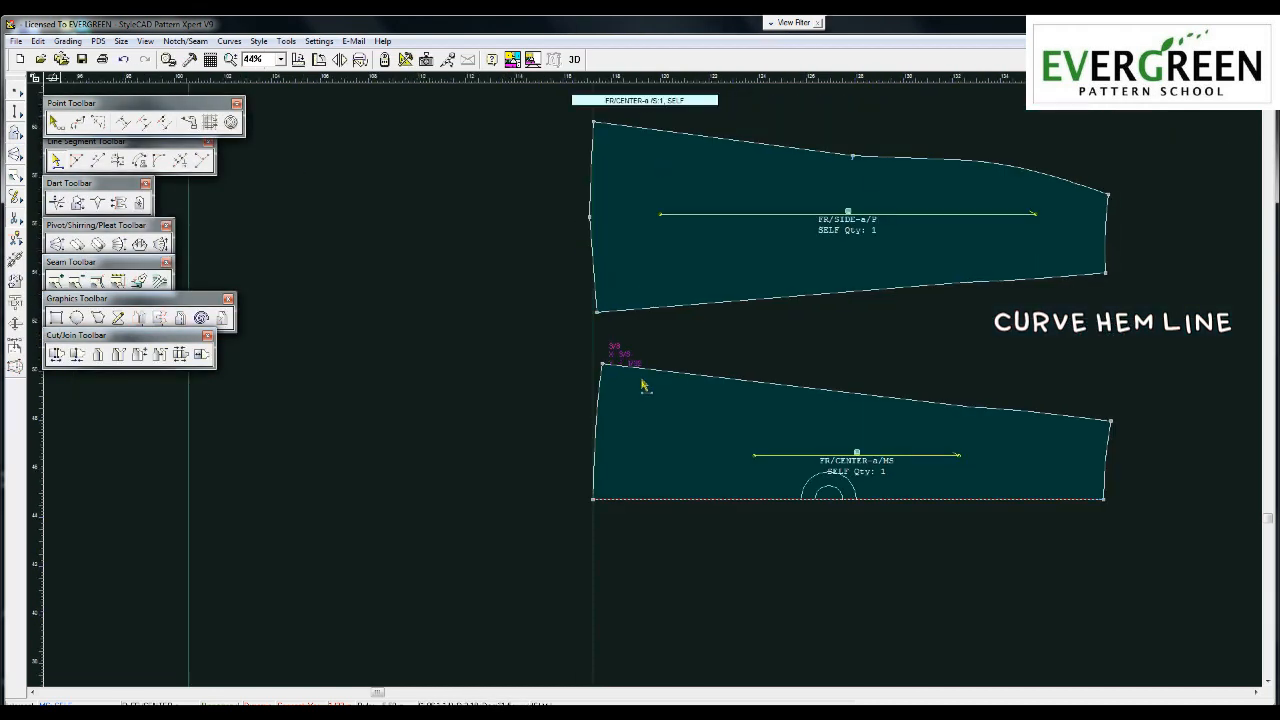
# Curve the FR/SIDE hem between its midpoint and the princess-seam corner and keep the blended curve
pyautogui.scroll(2, 663, 314)
pyautogui.click(541, 313)
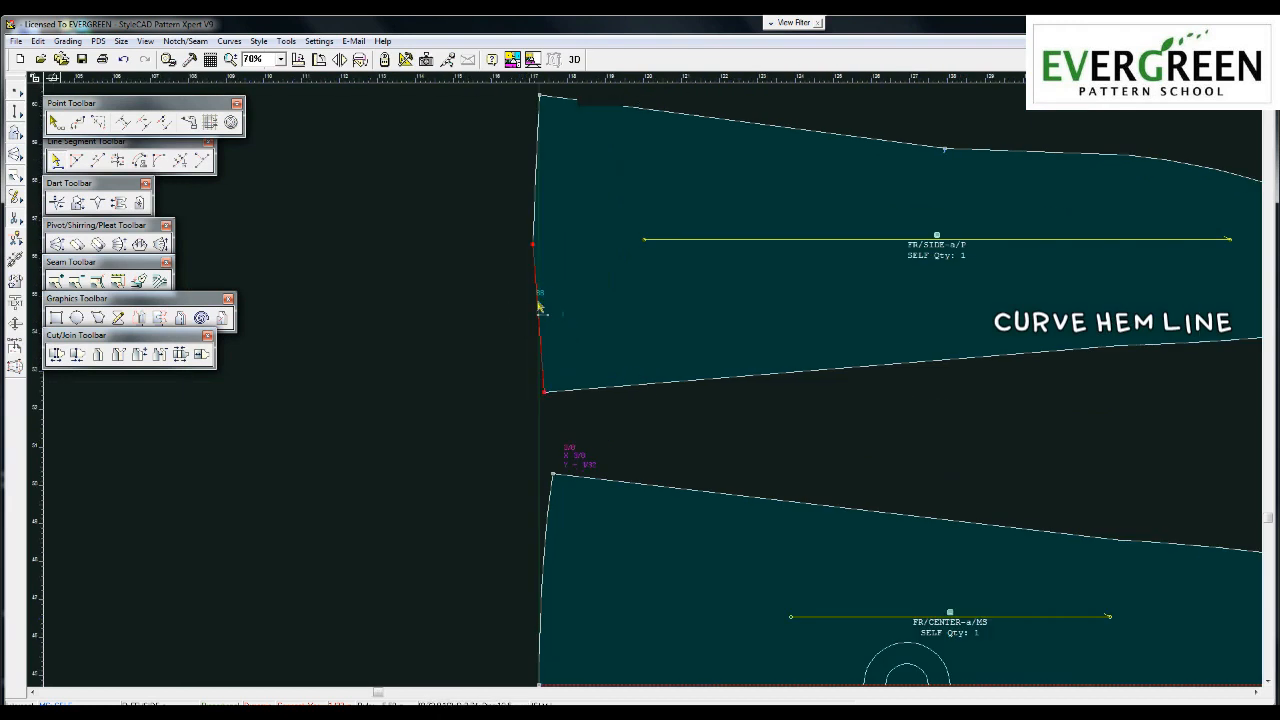
pyautogui.click(543, 306)
pyautogui.scroll(2, 547, 307)
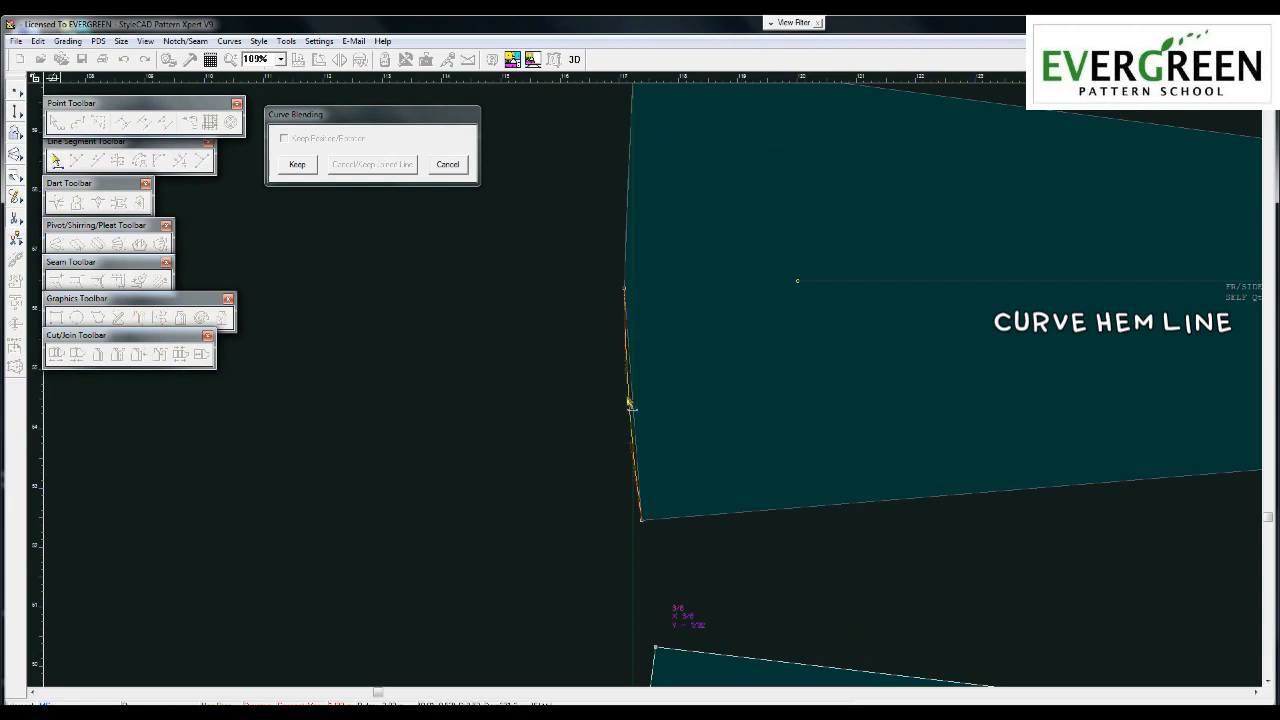
pyautogui.click(298, 166)
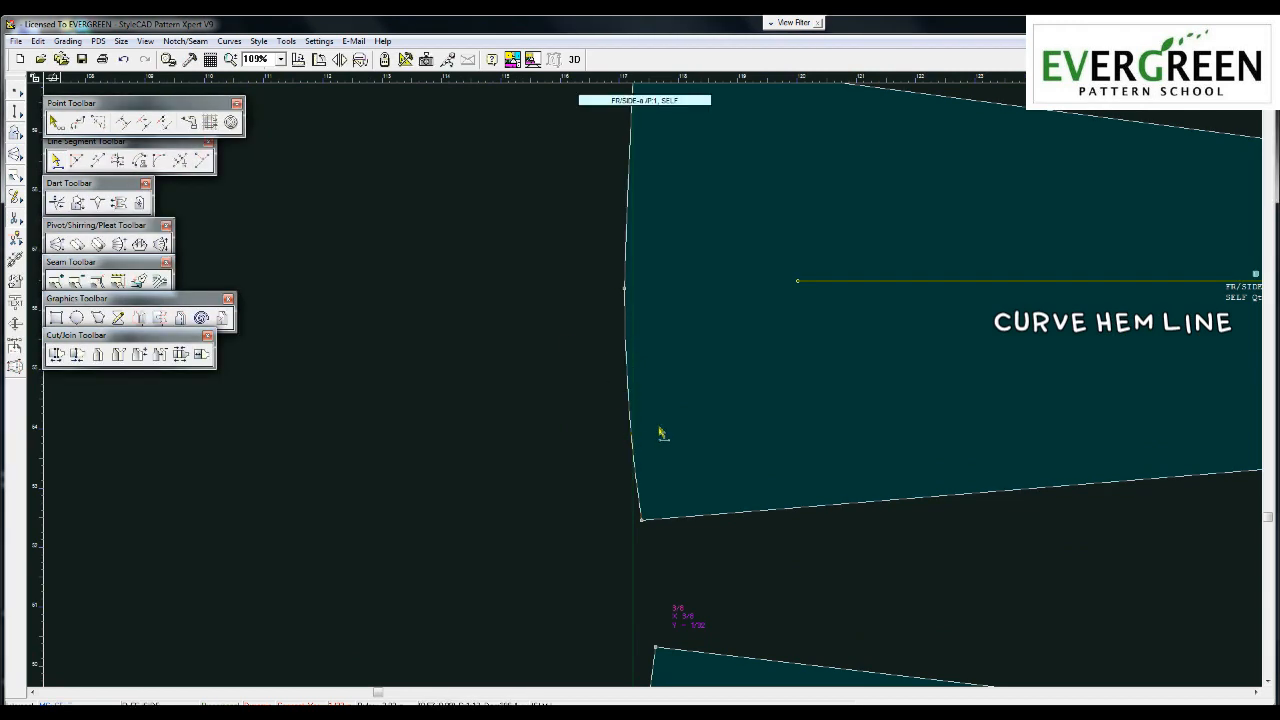
# Blend the FR/SIDE side seam into one continuous line by merging its segments through the hip notch
pyautogui.scroll(-2, 645, 382)
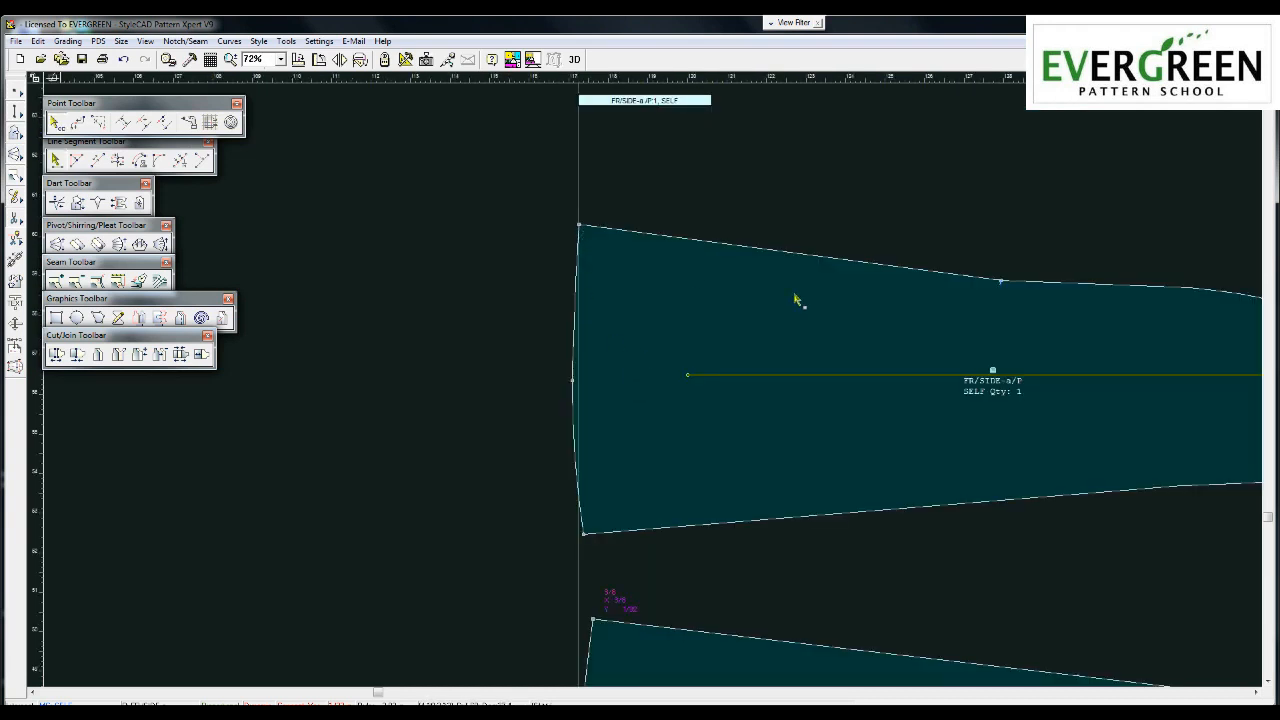
pyautogui.scroll(-1, 676, 372)
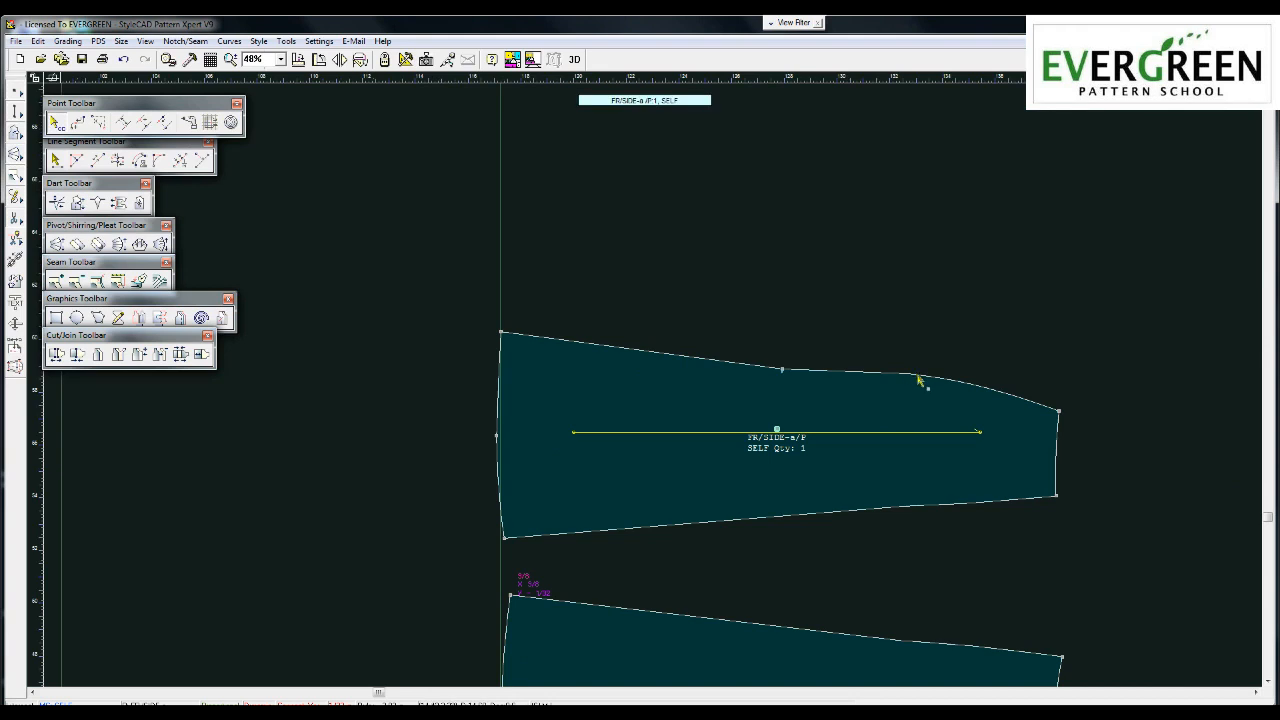
pyautogui.press('l')
pyautogui.click(793, 380)
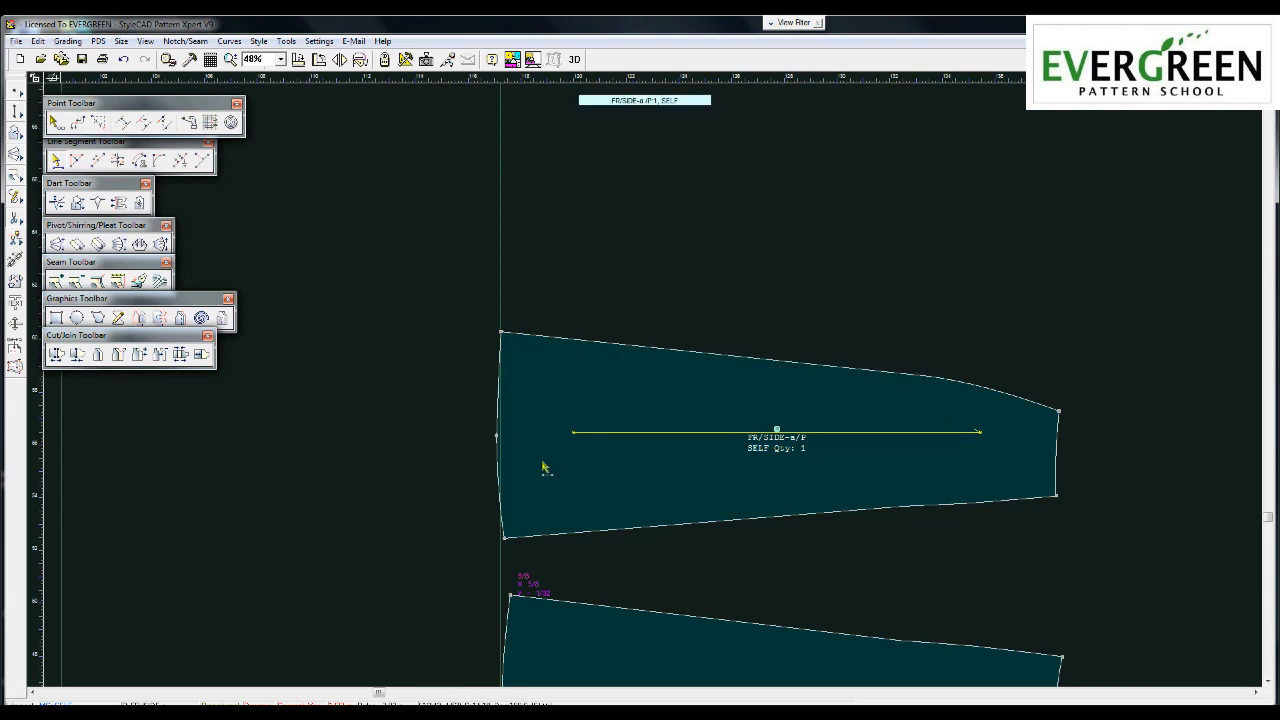
# Raise the side-seam hem corner of FR/SIDE slightly, curve the hem from there to its midpoint, and keep the blended curve
pyautogui.press('p')
pyautogui.scroll(2, 554, 393)
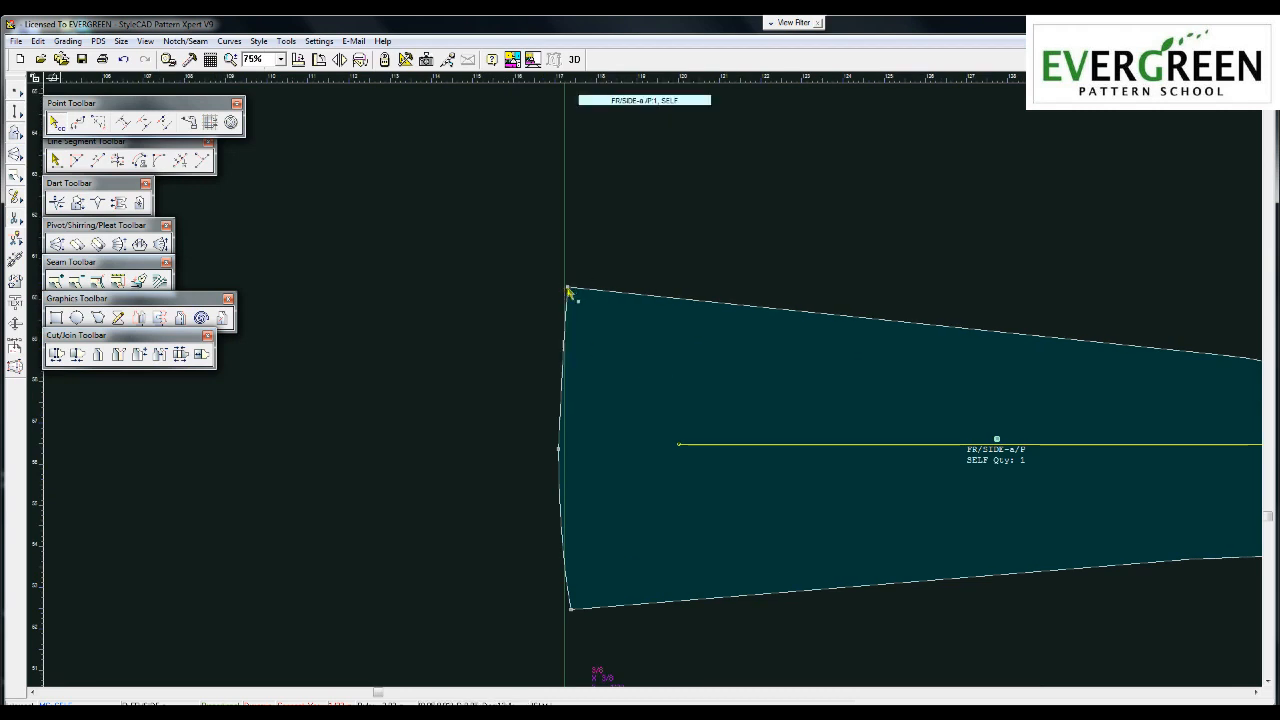
pyautogui.click(565, 346)
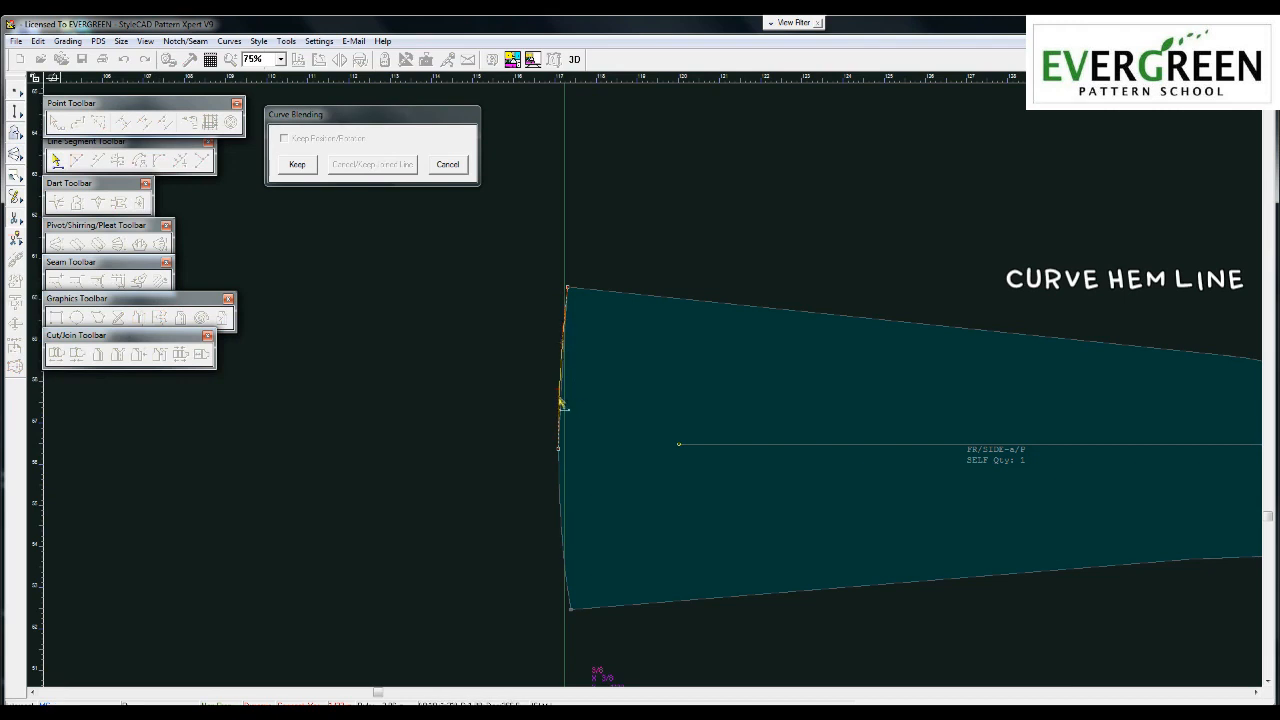
pyautogui.click(297, 166)
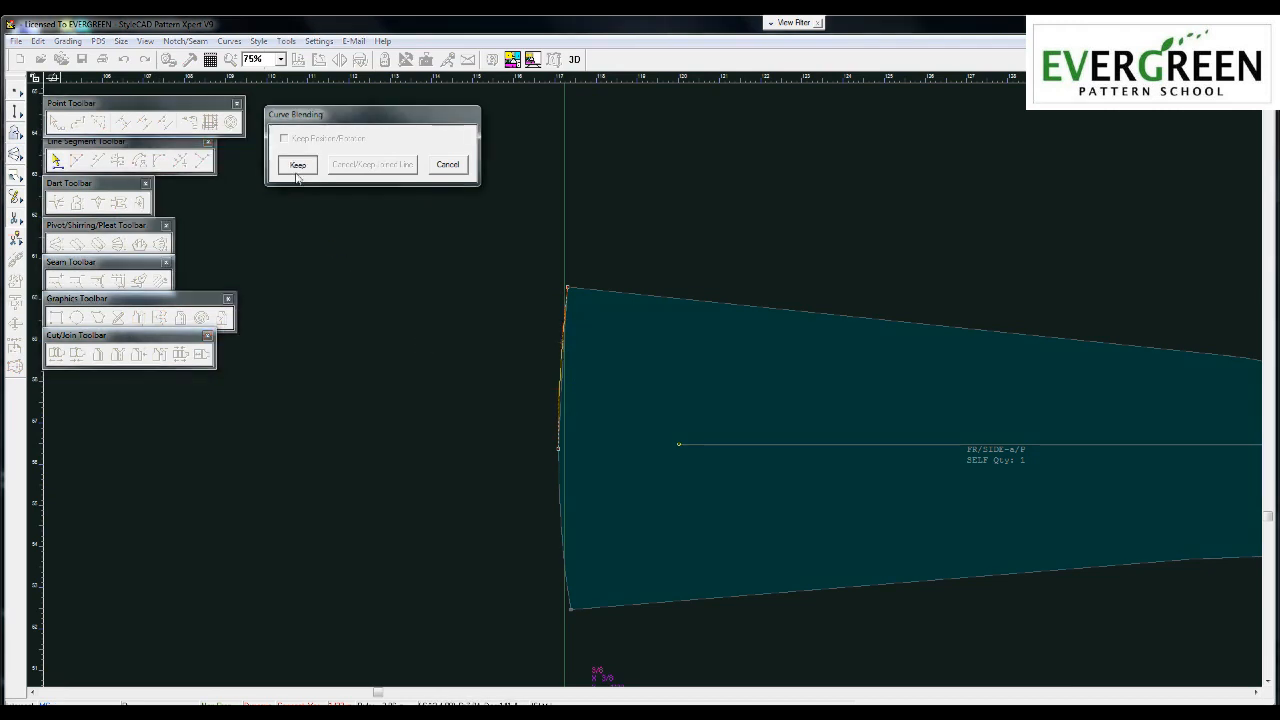
pyautogui.moveTo(472, 194); pyautogui.dragTo(558, 247)
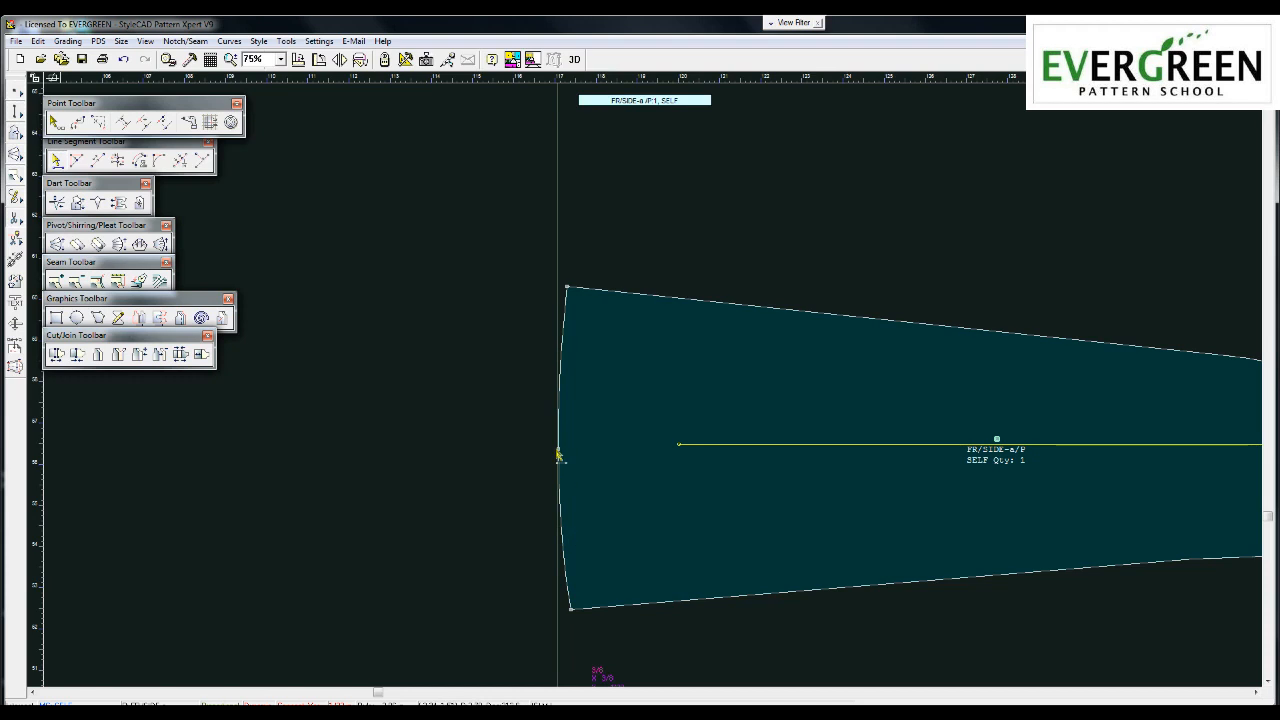
# Delete the measurement label beside the FR/CENTER hem corner
pyautogui.scroll(-2, 654, 382)
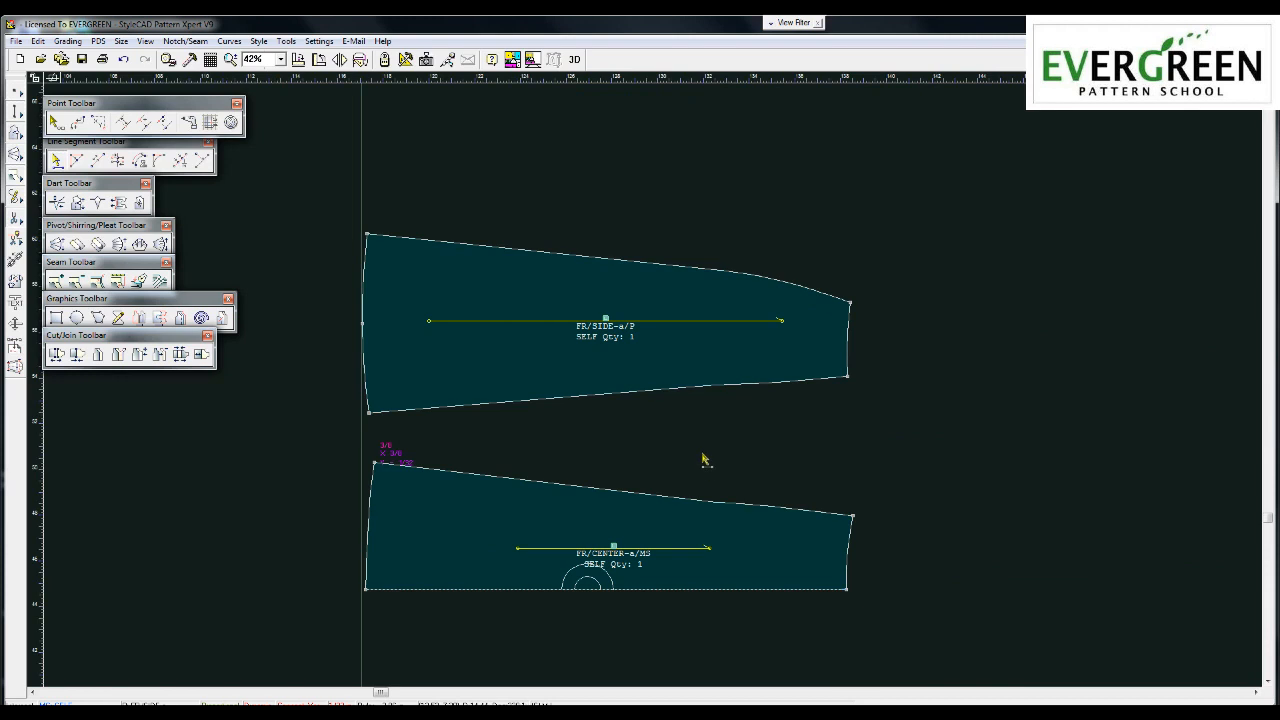
pyautogui.rightClick(388, 447)
pyautogui.click(424, 454)
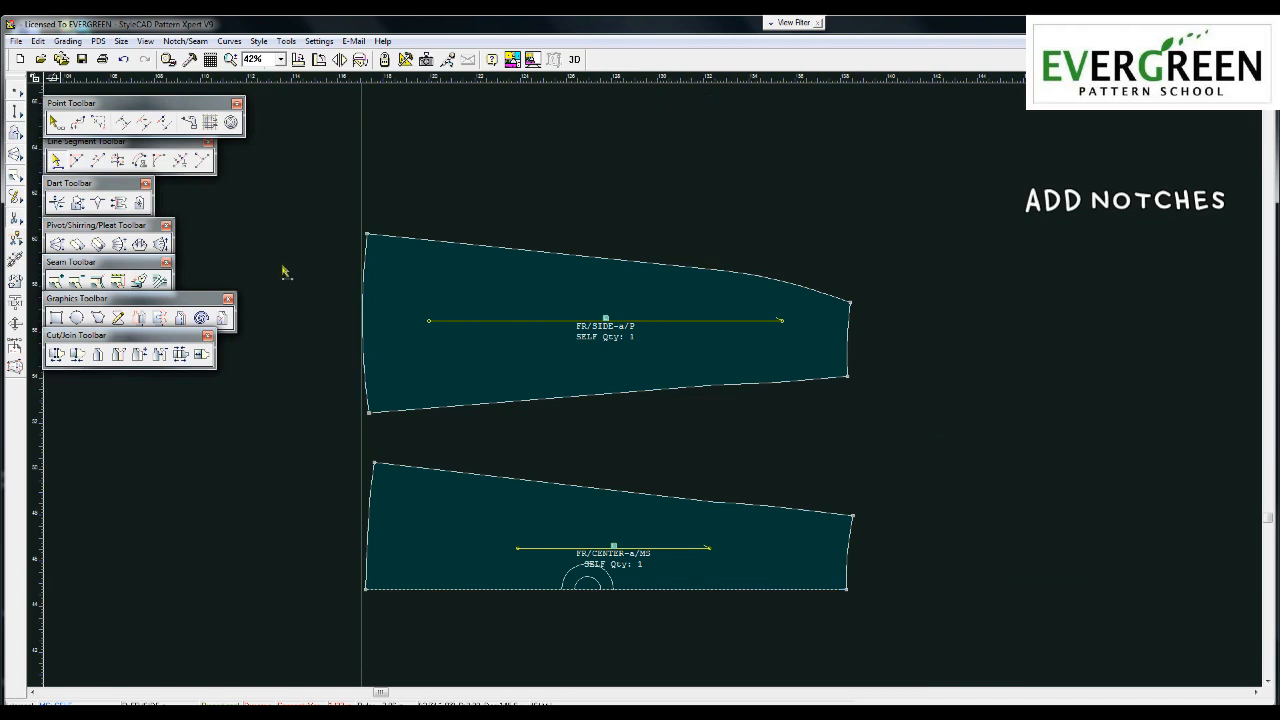
# Divide the FR/SIDE side seam into 2 equal parts with a notch at the division point
pyautogui.click(181, 163)
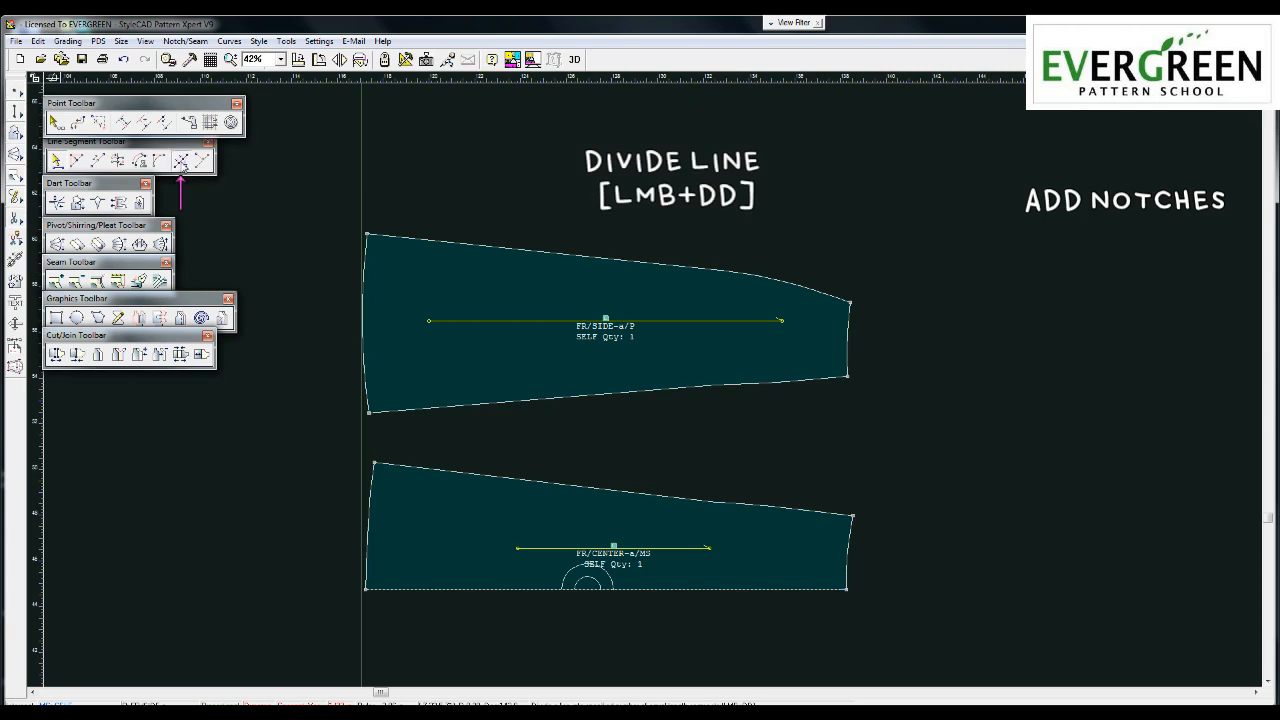
pyautogui.click(600, 262)
pyautogui.write('2')
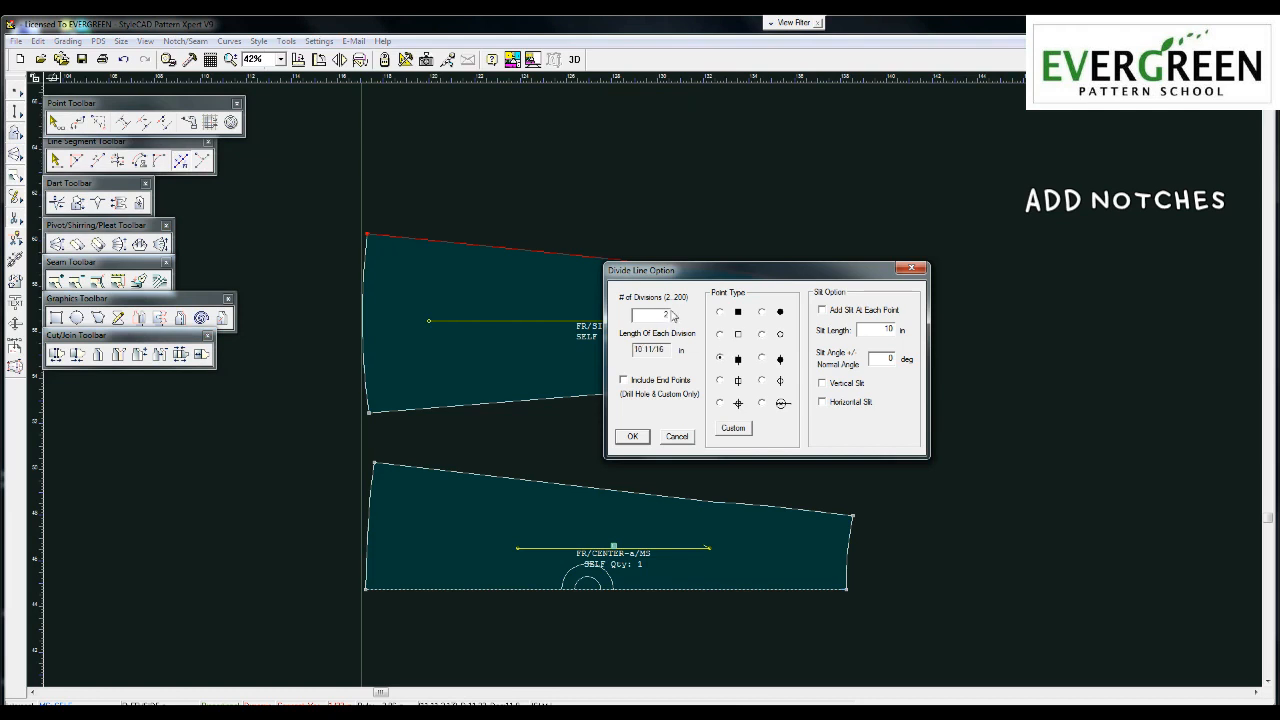
pyautogui.click(632, 437)
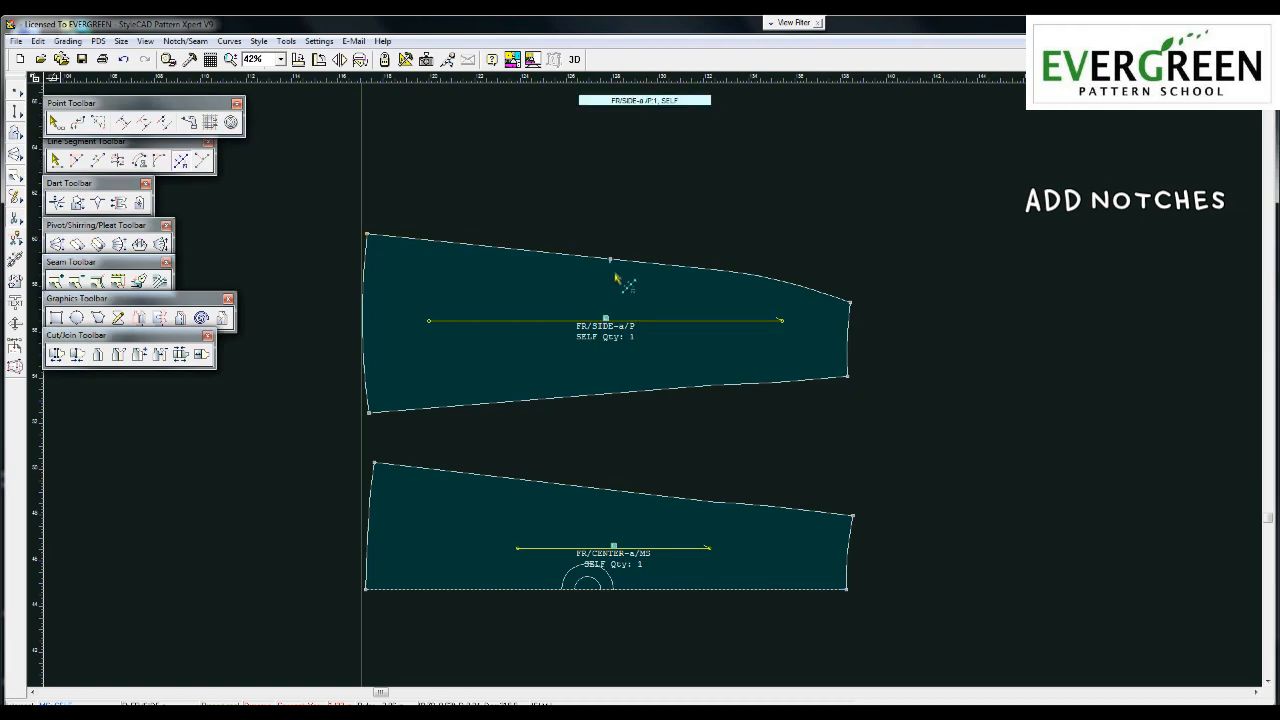
# Divide the adjoining seams of FR/SIDE and FR/CENTER into 3 equal parts each, with notches at the division points
pyautogui.click(624, 396)
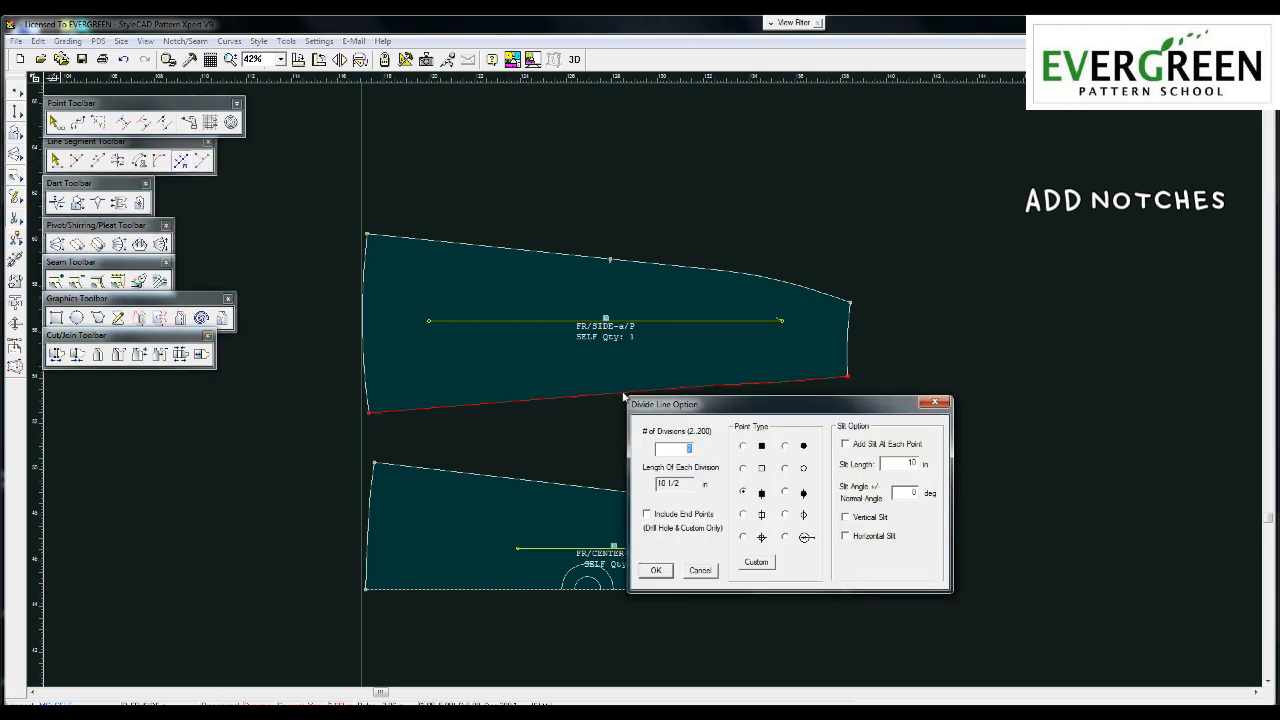
pyautogui.write('3')
pyautogui.click(658, 572)
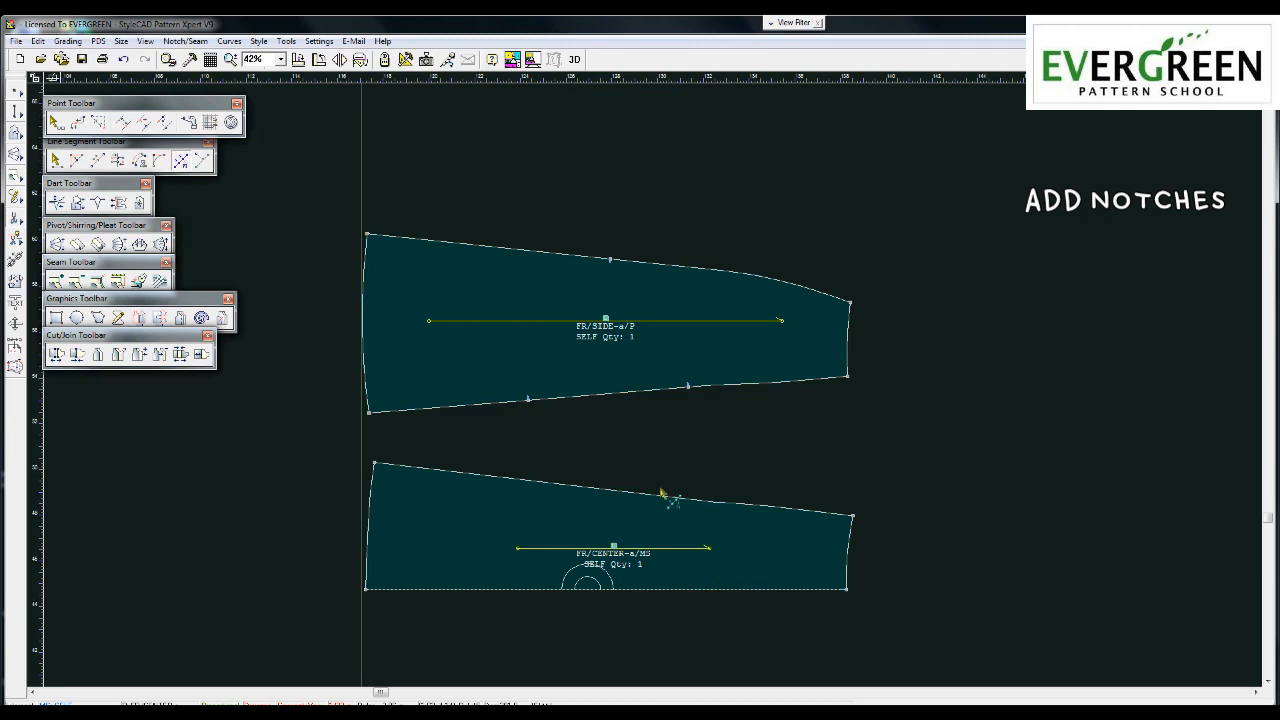
pyautogui.click(657, 496)
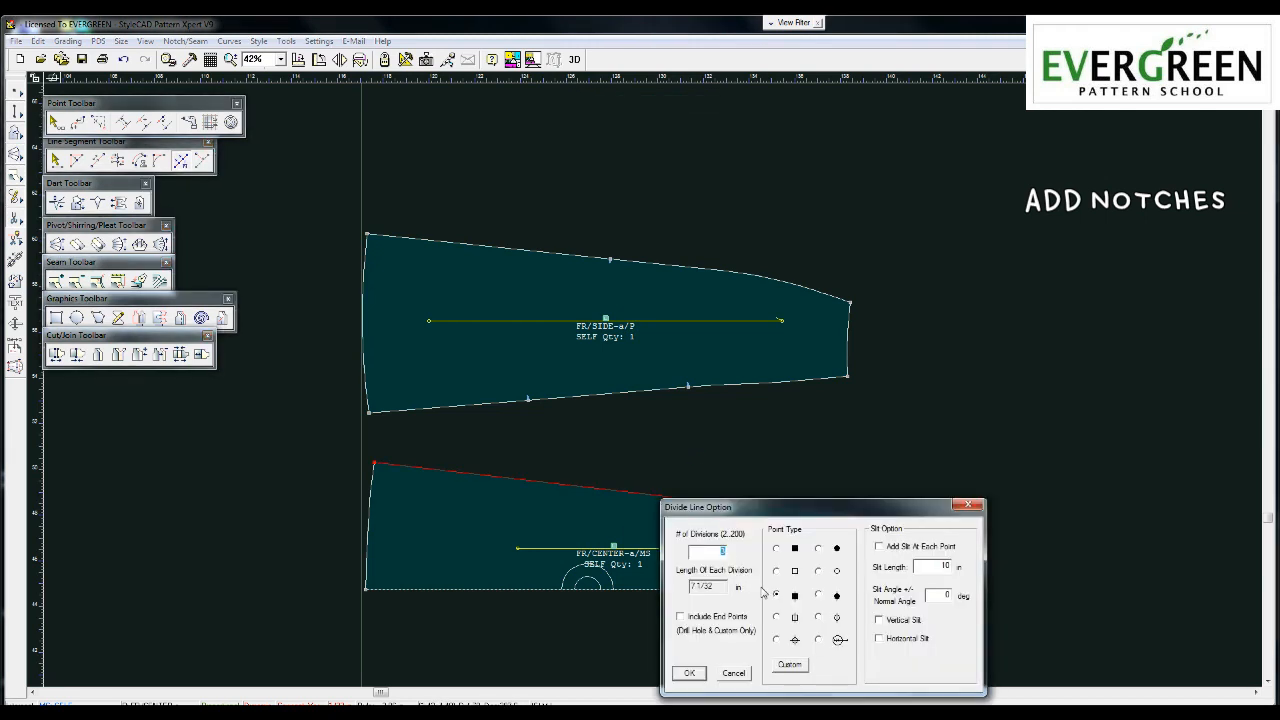
pyautogui.click(689, 673)
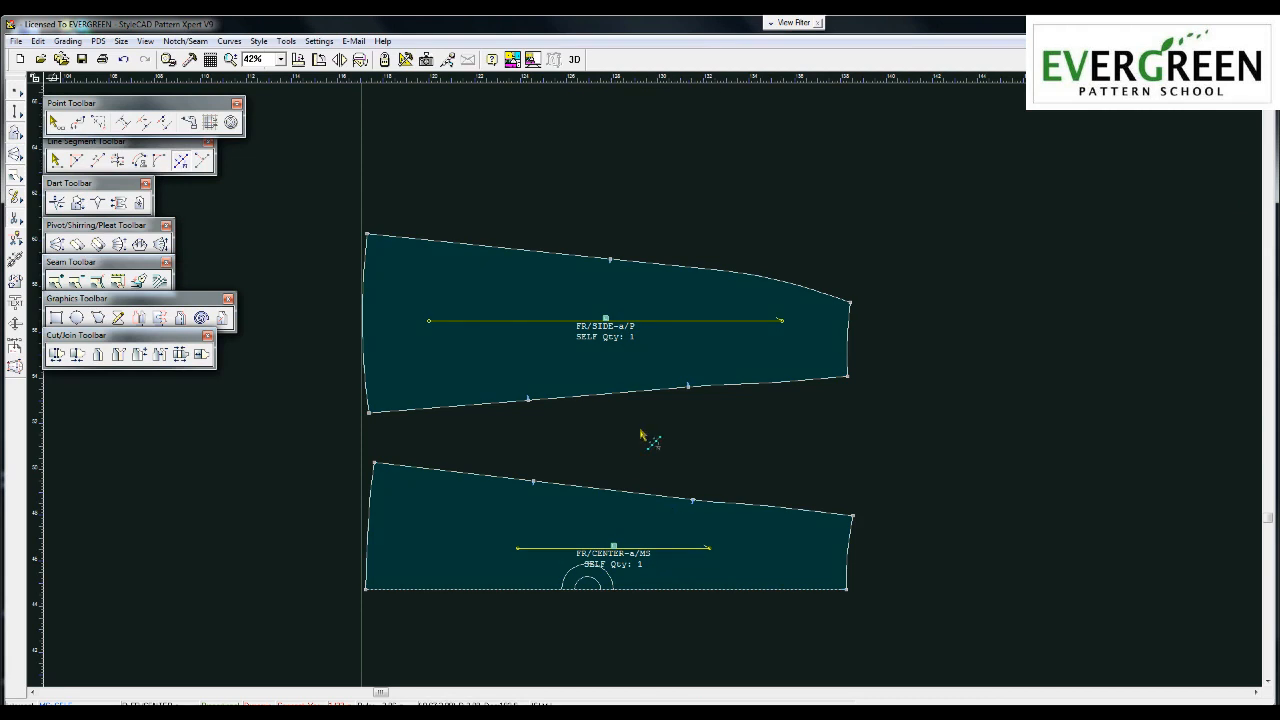
pyautogui.rightClick(707, 456)
# Duplicate the FR/SIDE and FR/CENTER panels together and place the copies beside the originals
pyautogui.scroll(-1, 707, 456)
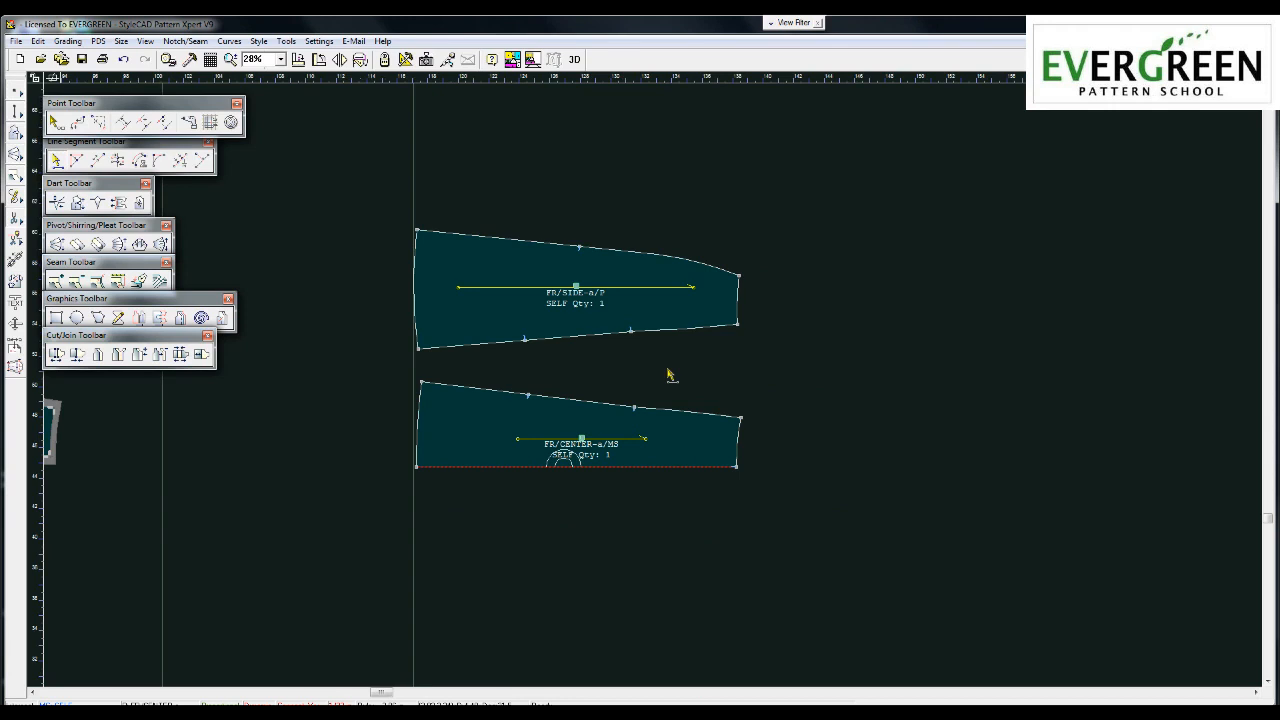
pyautogui.moveTo(354, 158); pyautogui.dragTo(834, 559)
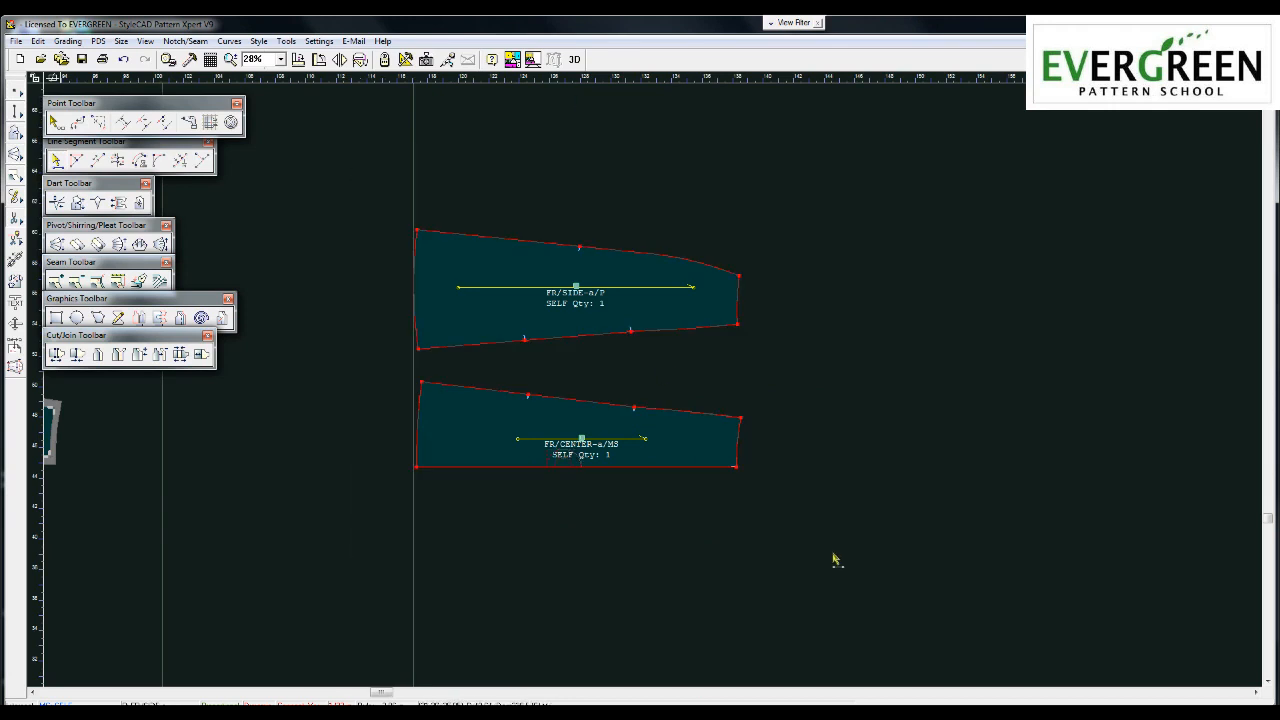
pyautogui.click(1004, 497)
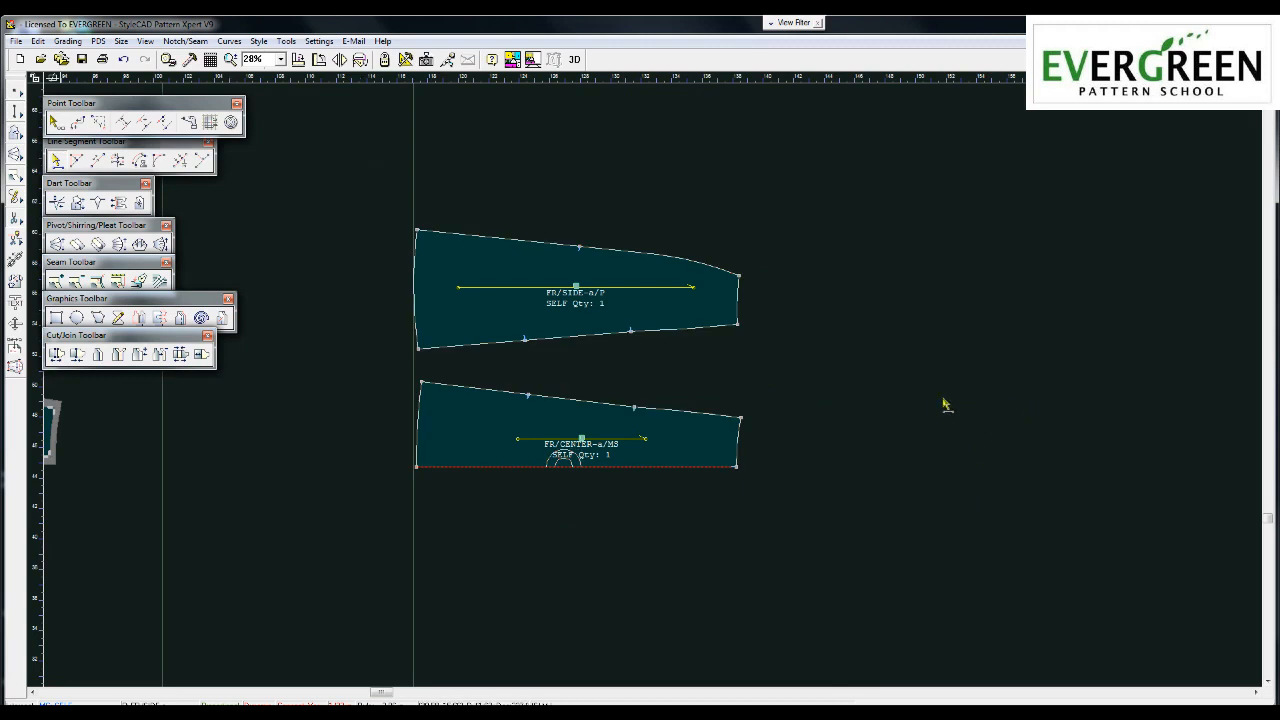
pyautogui.hotkey('ctrl', 'v')
pyautogui.moveTo(932, 371); pyautogui.dragTo(987, 325)
pyautogui.moveTo(992, 490); pyautogui.dragTo(1054, 440)
pyautogui.moveTo(926, 320); pyautogui.dragTo(926, 313)
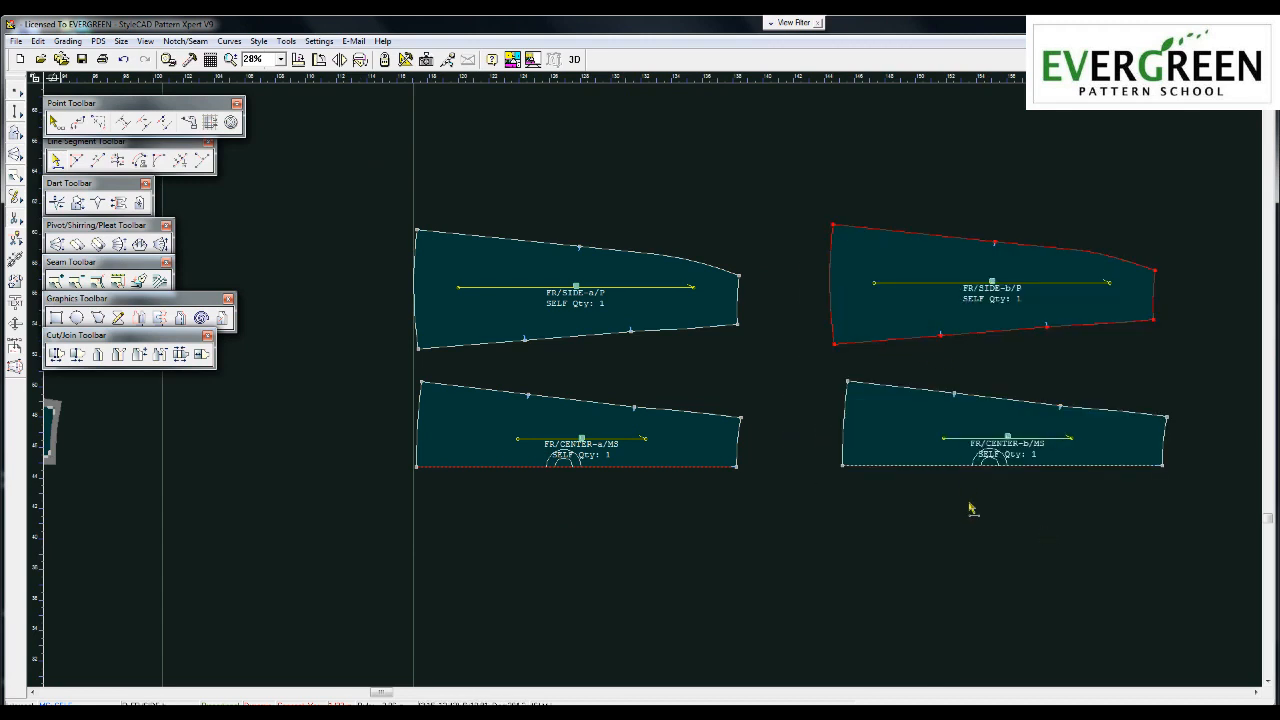
# Remove the mirror fold from the center line of the copied FR/CENTER panel
pyautogui.click(971, 508)
pyautogui.scroll(2, 958, 445)
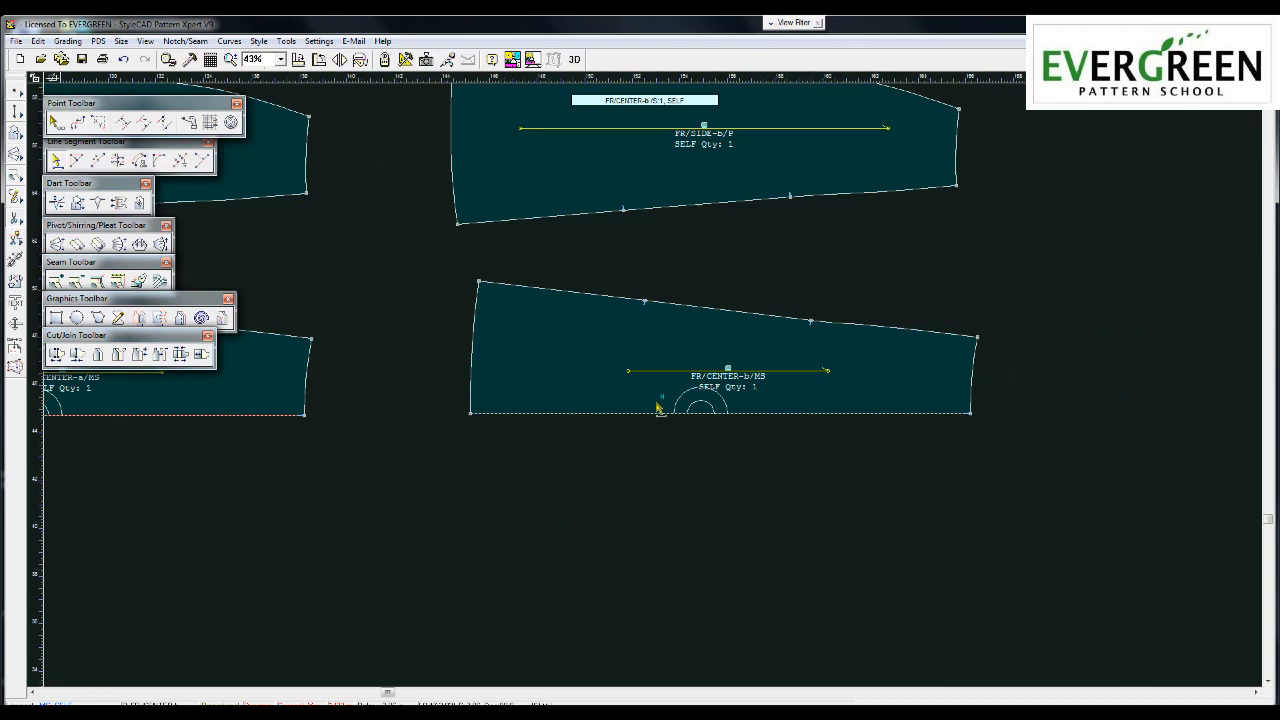
pyautogui.click(773, 412)
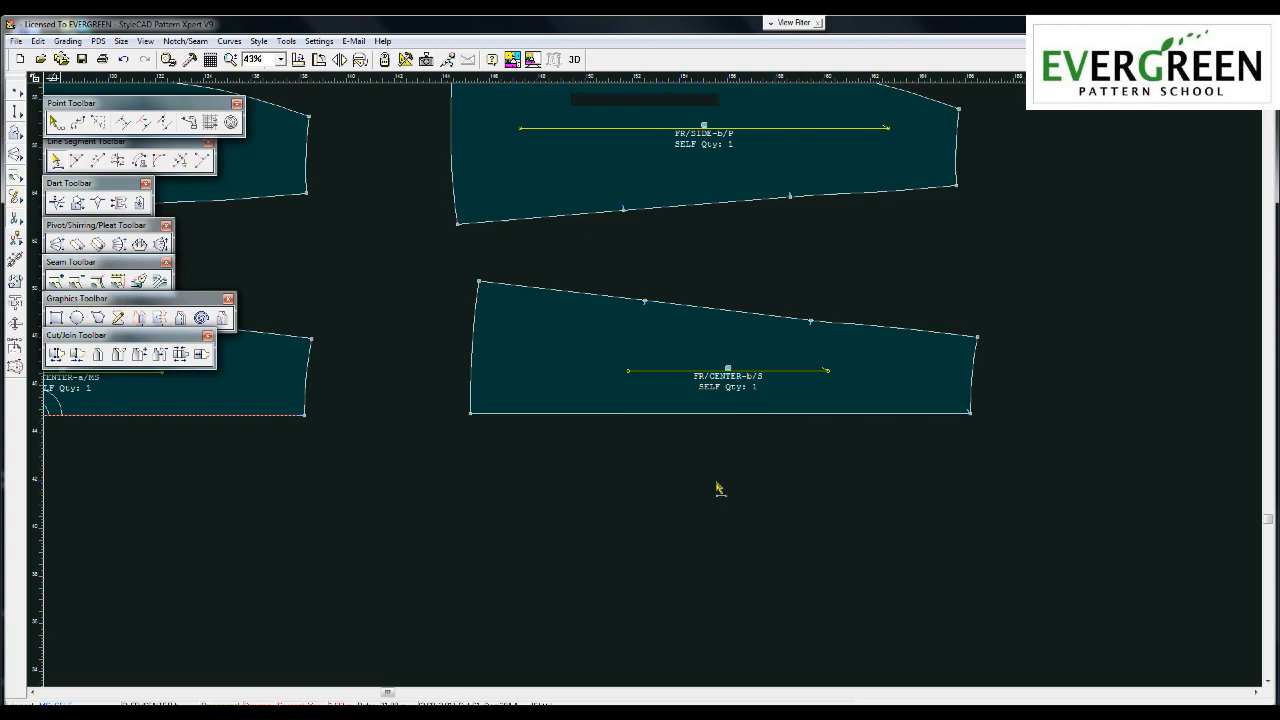
# Add seam allowance to the waist edges of the original and copied FR/SIDE and FR/CENTER panels
pyautogui.scroll(-3, 646, 380)
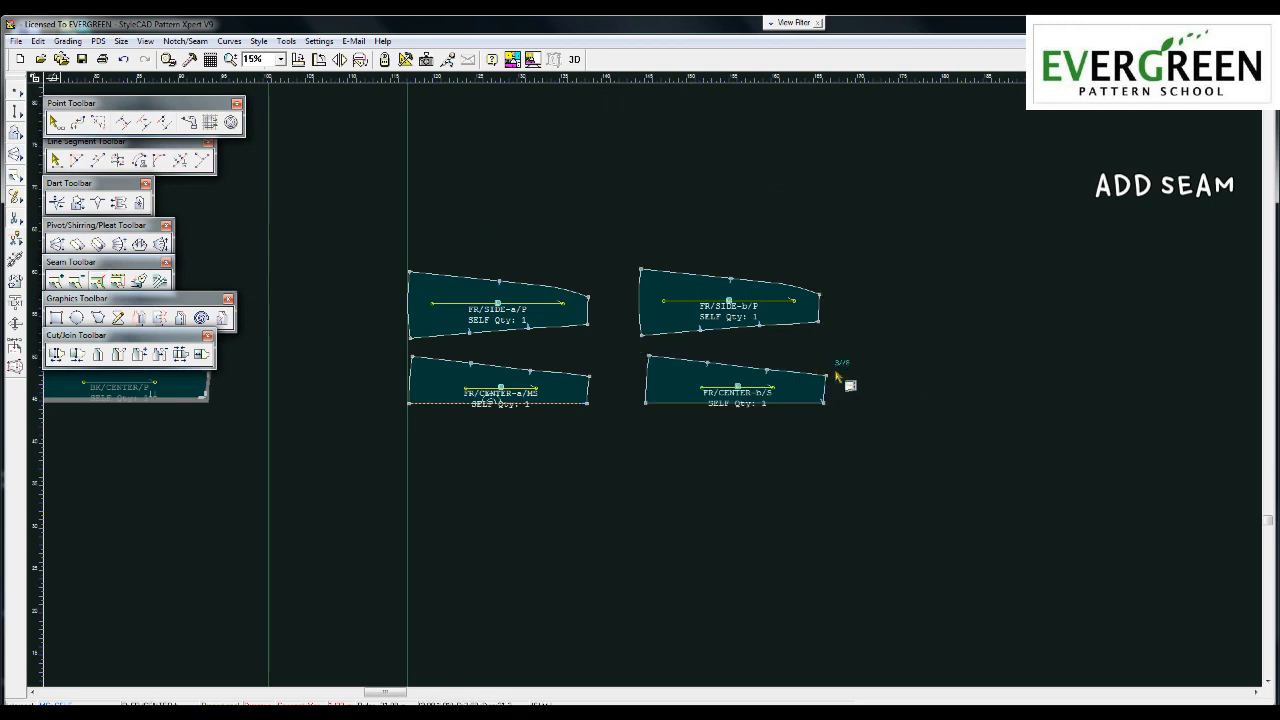
pyautogui.scroll(3, 657, 392)
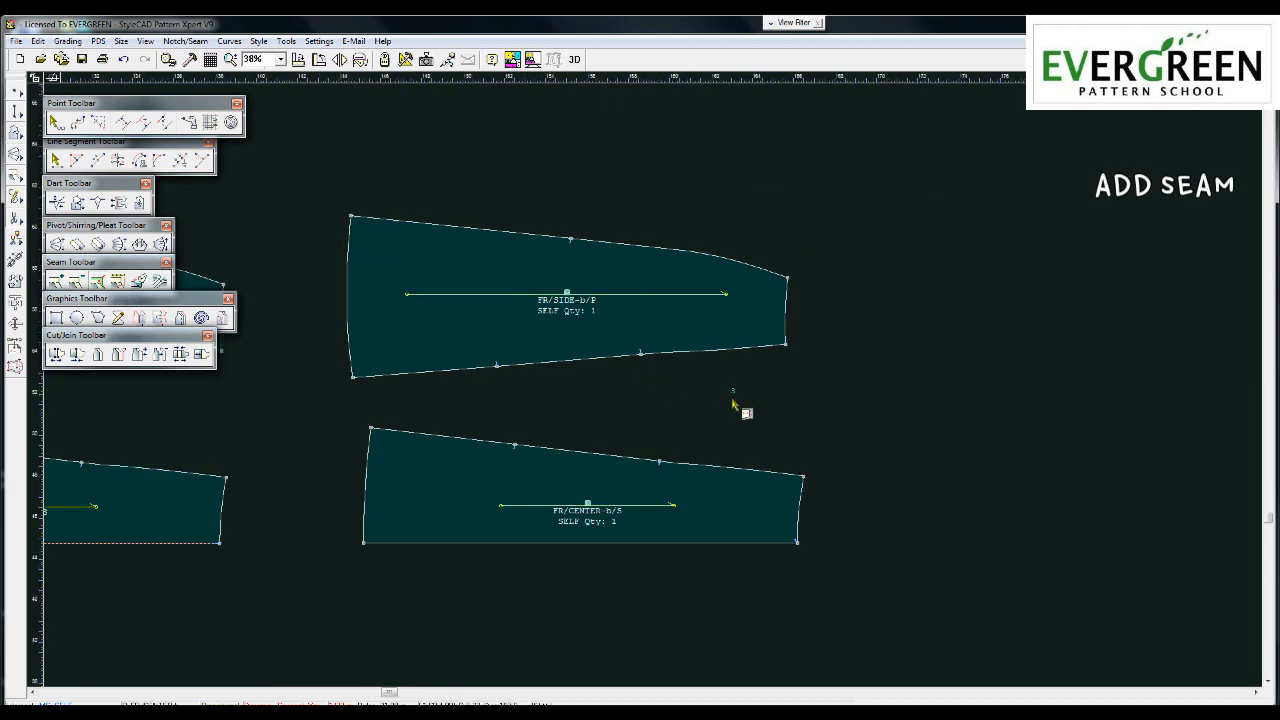
pyautogui.click(787, 319)
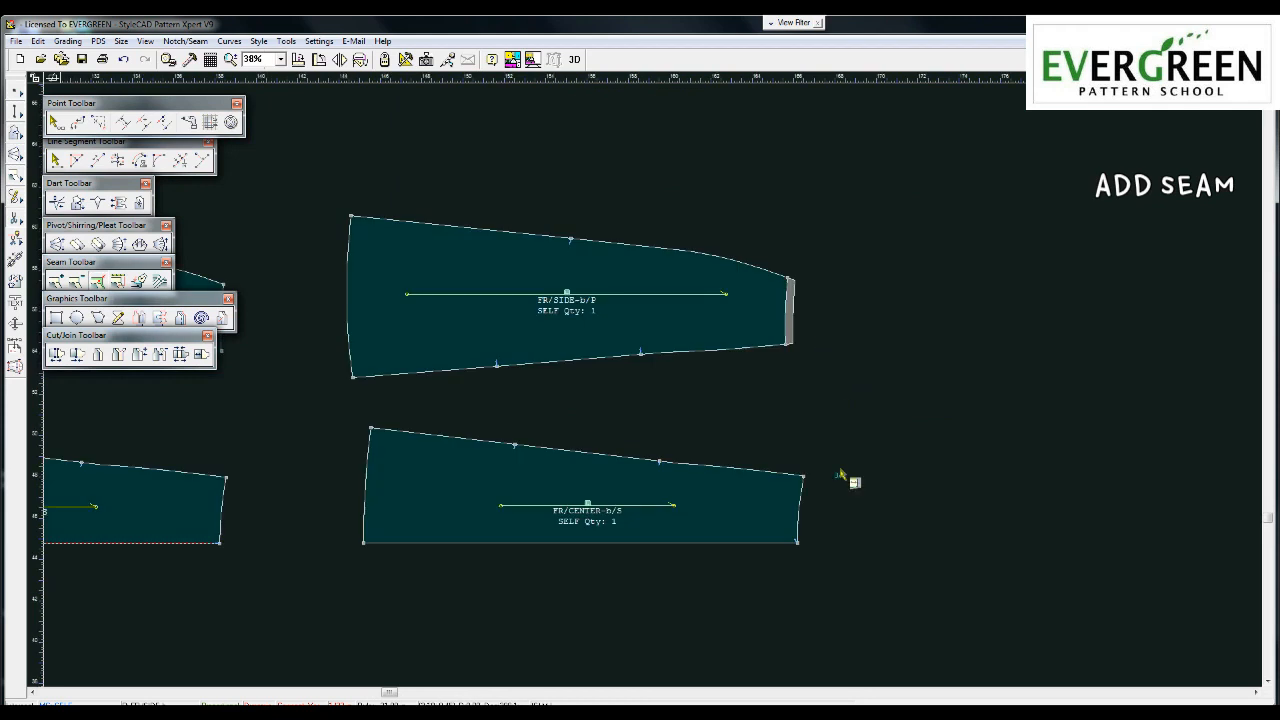
pyautogui.scroll(-1, 623, 386)
pyautogui.scroll(2, 645, 388)
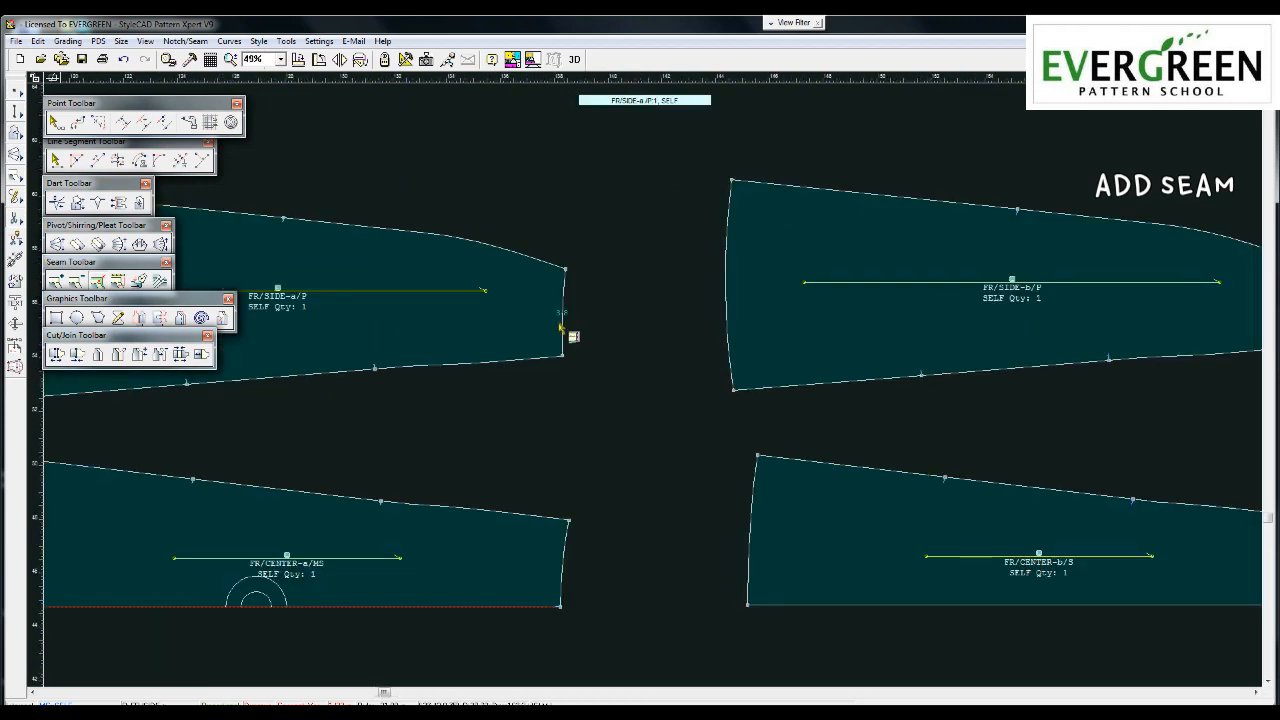
pyautogui.click(548, 550)
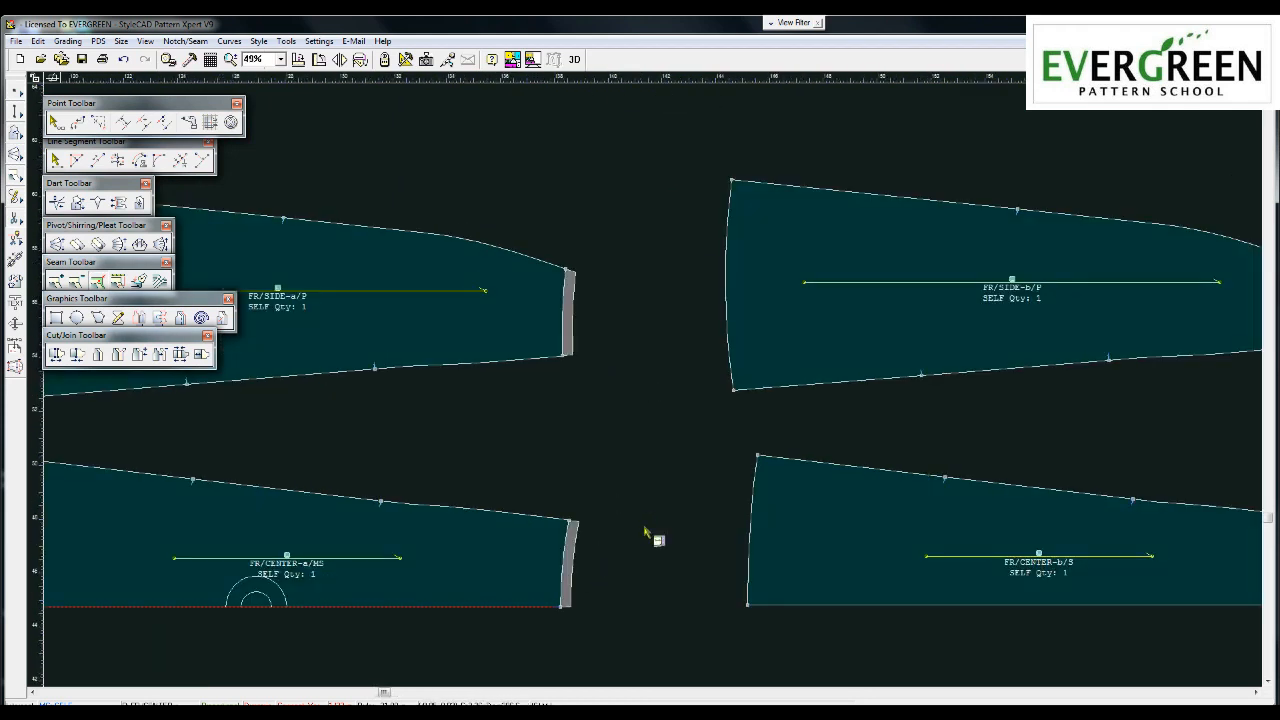
# Add seam allowance to the long seams, center seam and hems of the copied side and center panels
pyautogui.scroll(-1, 646, 528)
pyautogui.moveTo(523, 160); pyautogui.dragTo(749, 541)
pyautogui.scroll(-1, 654, 371)
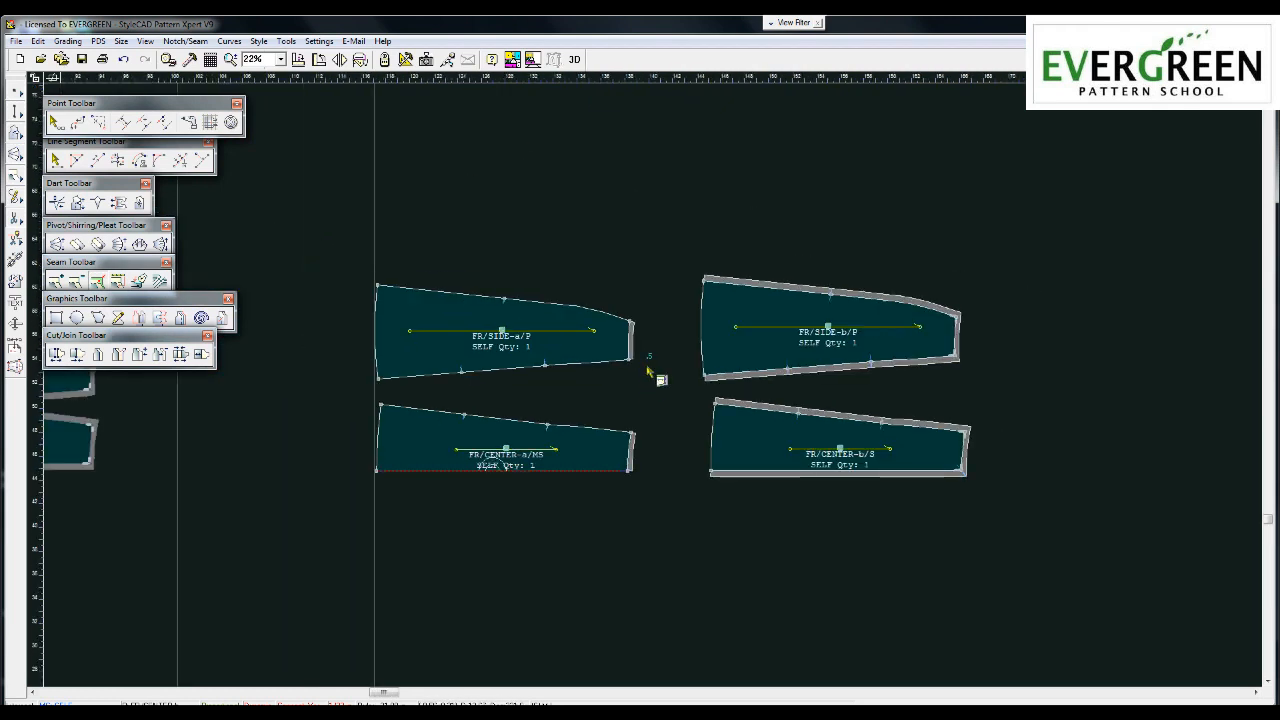
pyautogui.moveTo(705, 320); pyautogui.dragTo(710, 323)
pyautogui.moveTo(684, 414); pyautogui.dragTo(750, 446)
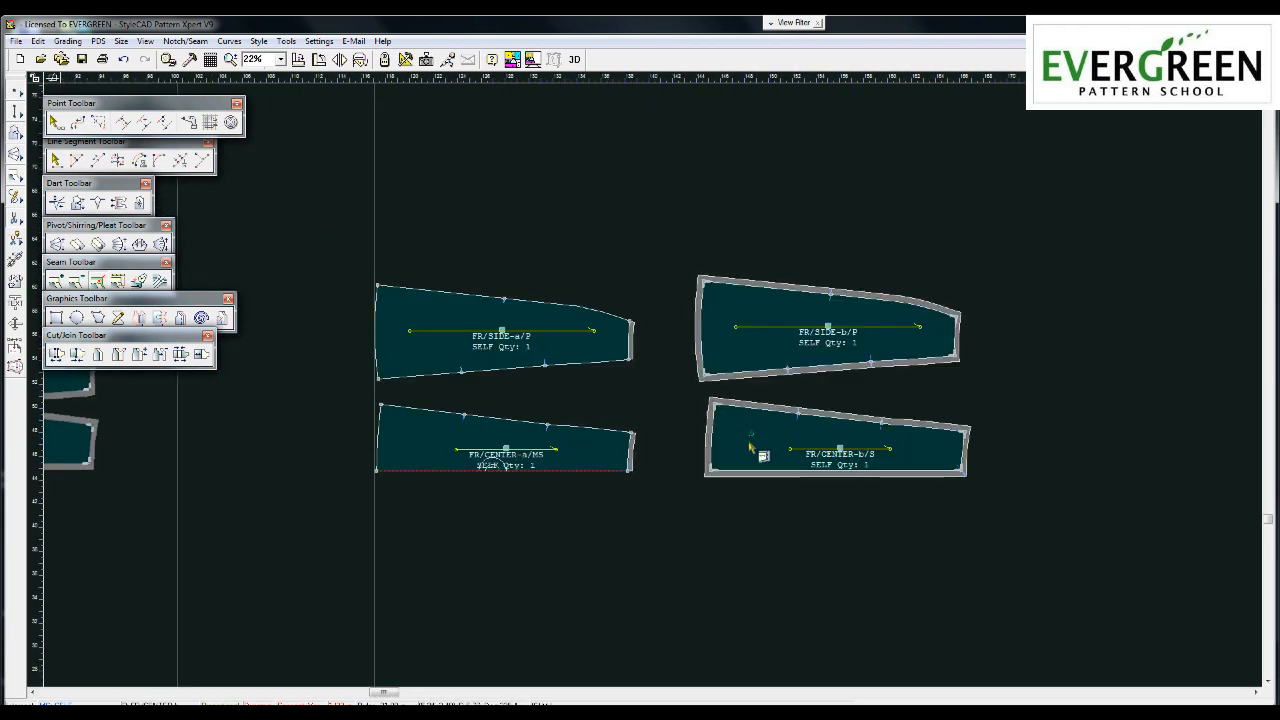
# Add 0.5 in seam allowance to the long seams and hems of the original FR/SIDE and FR/CENTER panels, leaving the fold line without any
pyautogui.write('.5')
pyautogui.moveTo(445, 272); pyautogui.dragTo(558, 462)
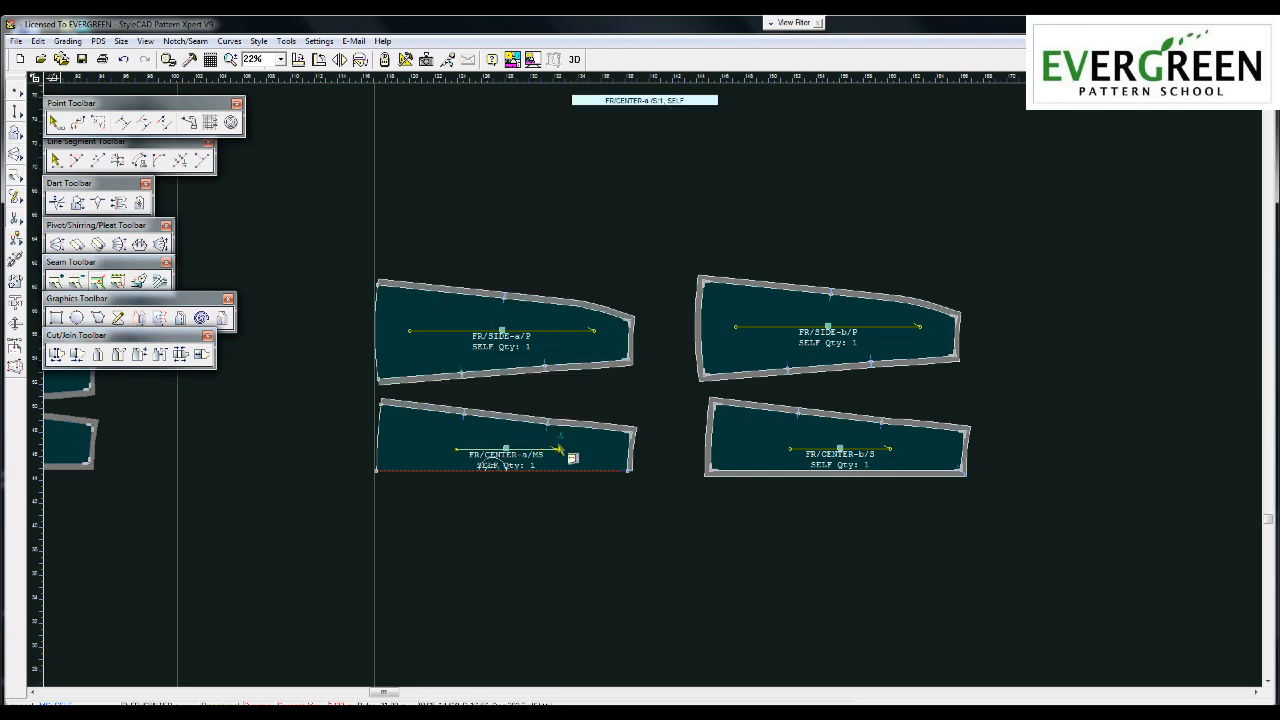
pyautogui.moveTo(351, 320); pyautogui.dragTo(404, 347)
pyautogui.moveTo(362, 424); pyautogui.dragTo(405, 455)
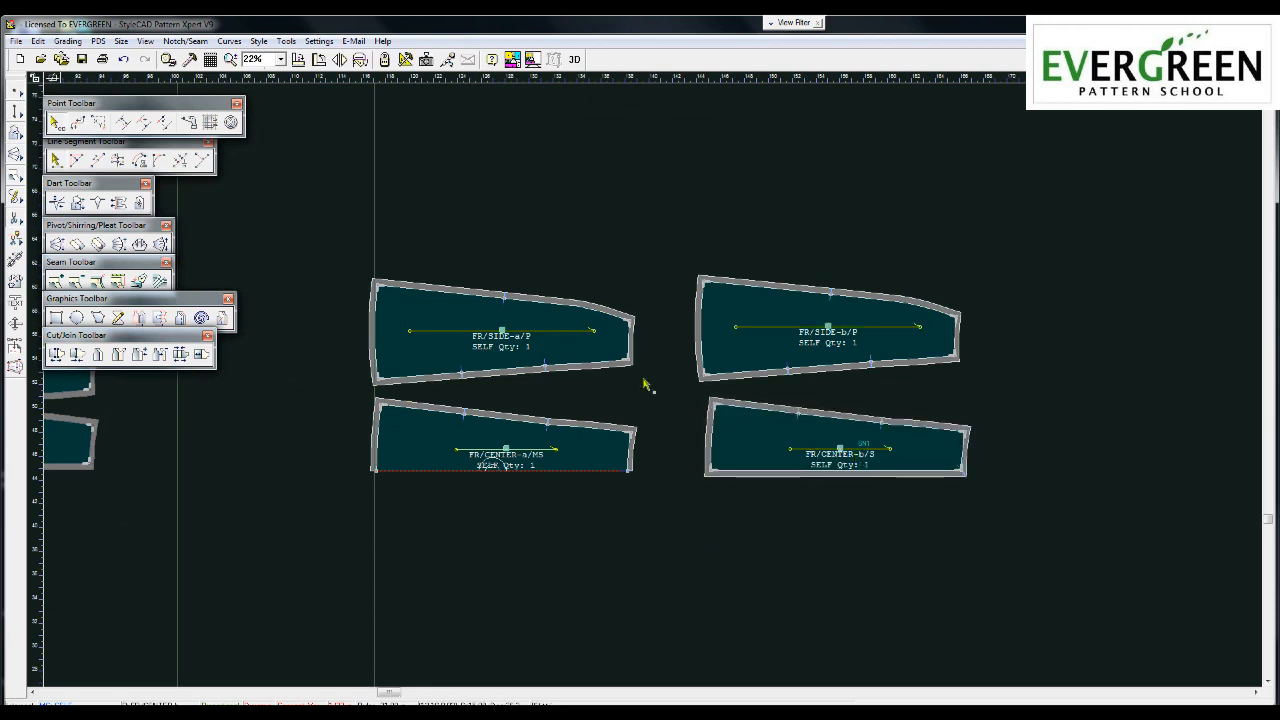
# Add a double notch on the center seam of the copied center panel and a notch at its waist corner
pyautogui.scroll(3, 791, 403)
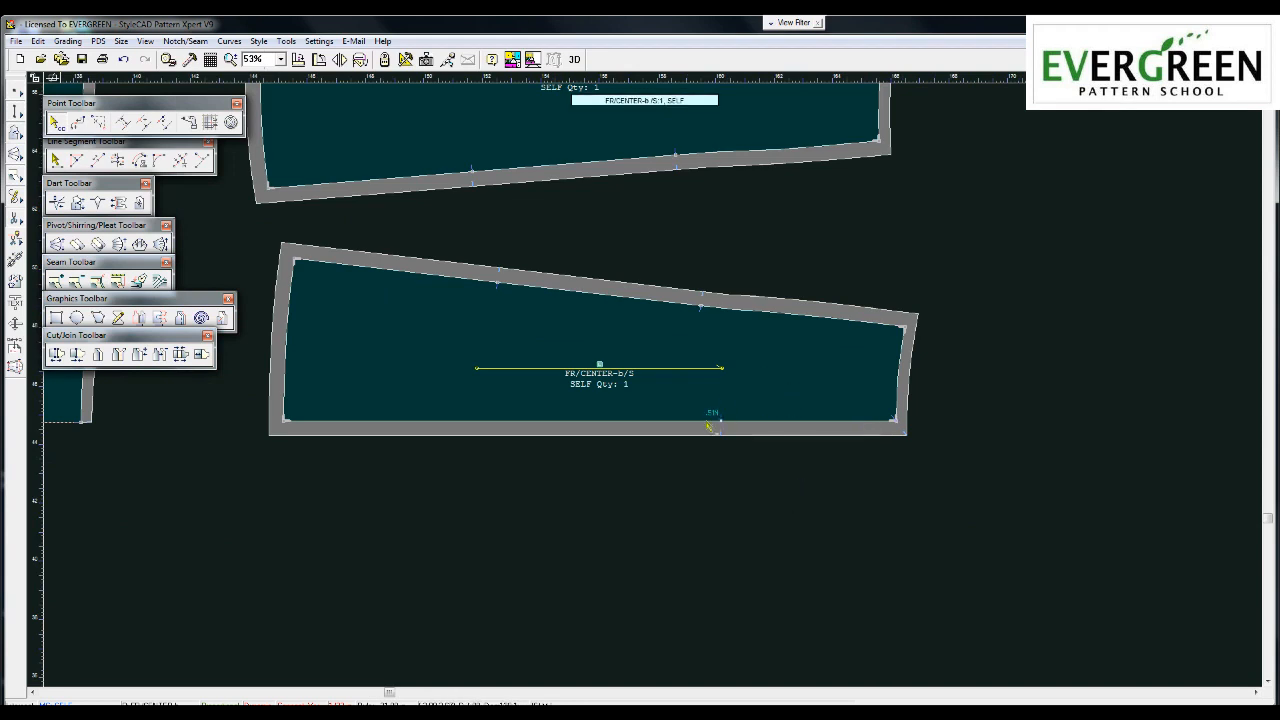
pyautogui.scroll(2, 686, 390)
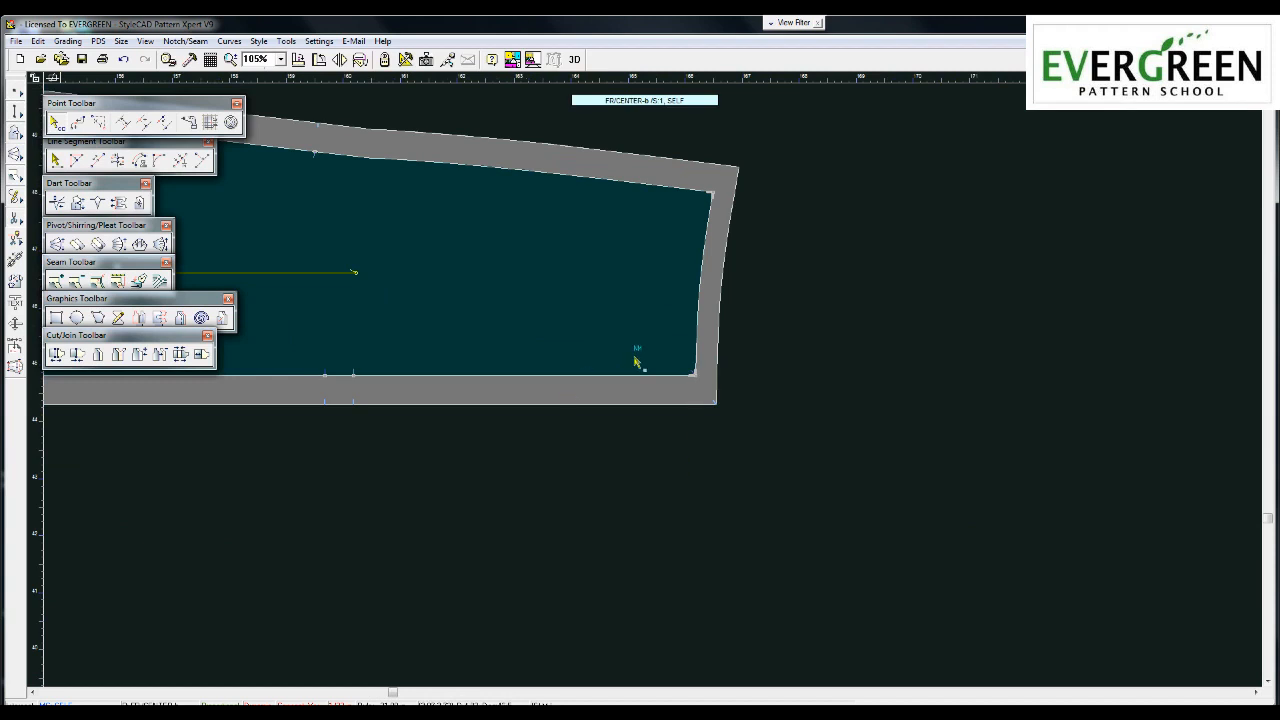
pyautogui.scroll(2, 640, 362)
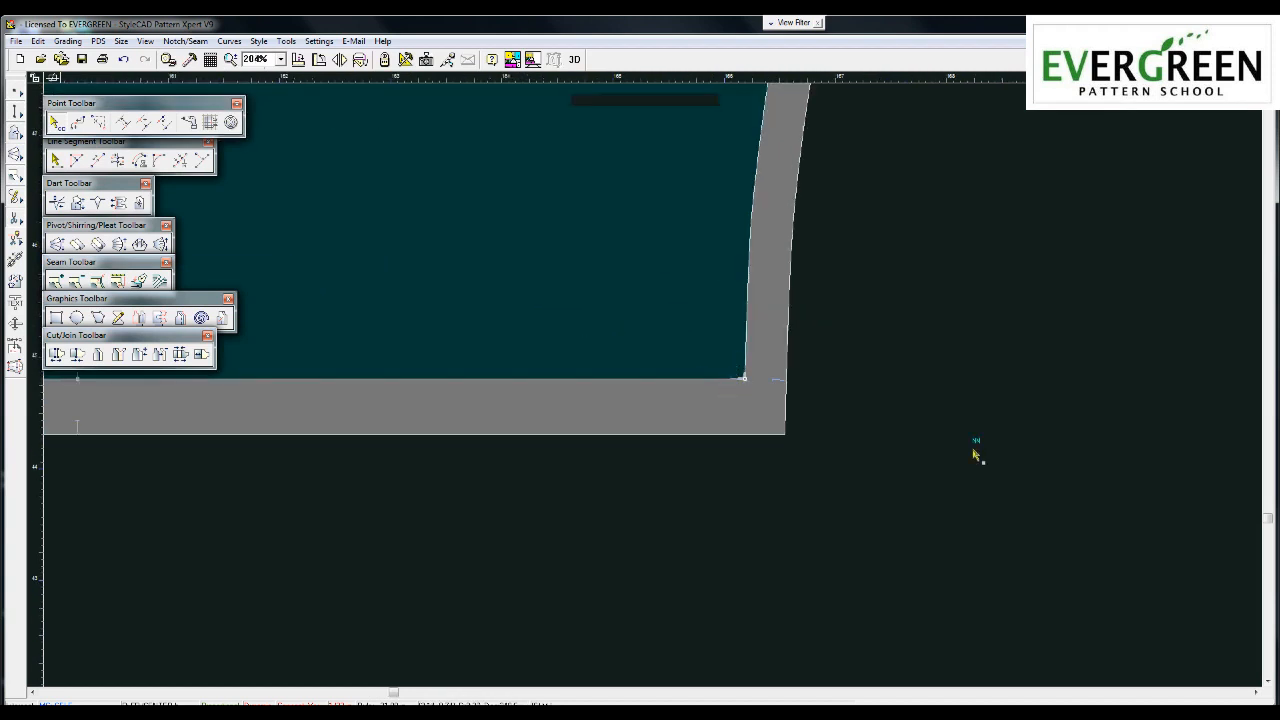
pyautogui.scroll(-4, 646, 383)
pyautogui.scroll(-2, 646, 383)
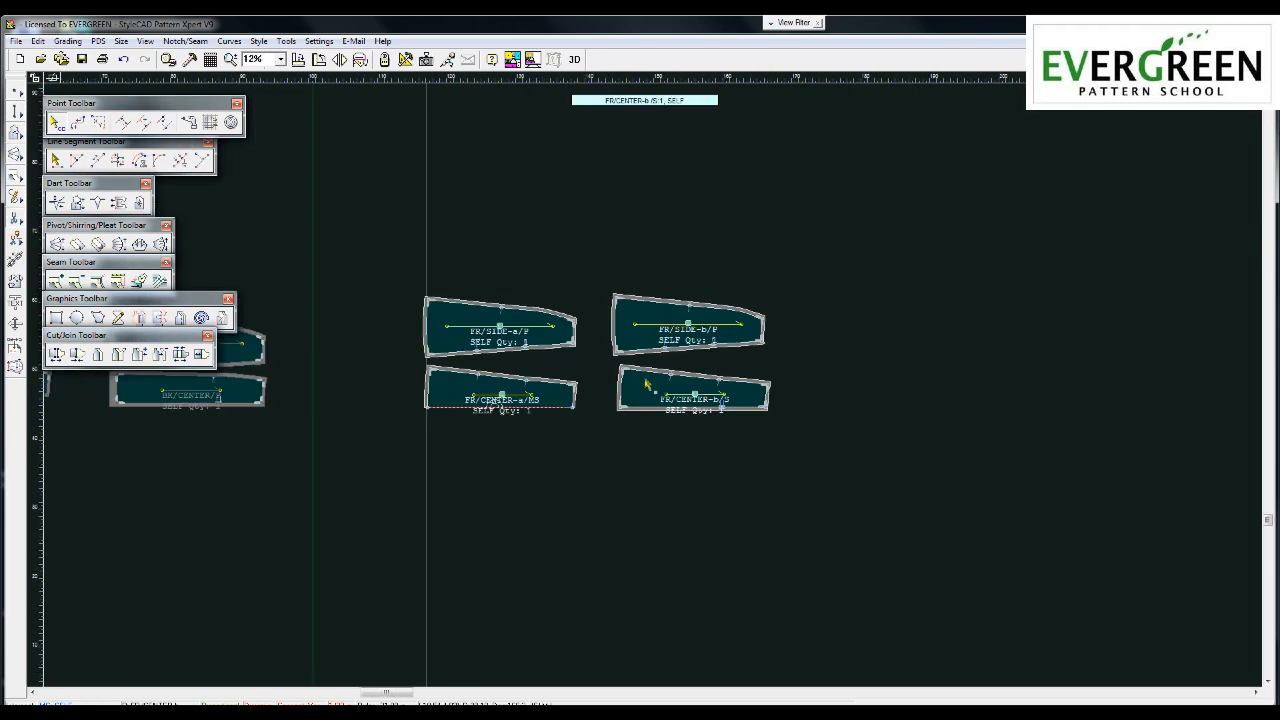
# Arrange the four seamed panels in two columns, with each side panel above its center panel
pyautogui.scroll(3, 578, 390)
pyautogui.scroll(2, 645, 393)
pyautogui.moveTo(772, 427); pyautogui.dragTo(843, 457)
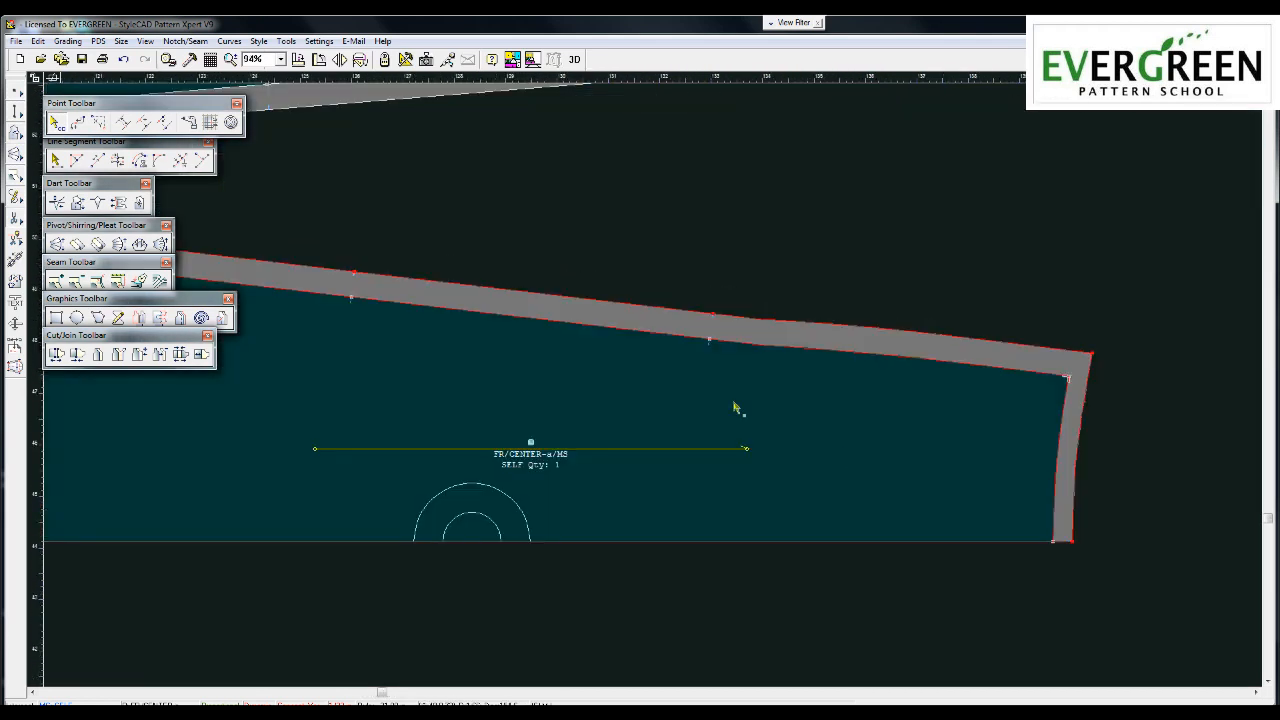
pyautogui.scroll(-2, 690, 395)
pyautogui.moveTo(690, 268); pyautogui.dragTo(745, 266)
pyautogui.moveTo(595, 441); pyautogui.dragTo(606, 453)
pyautogui.click(736, 390)
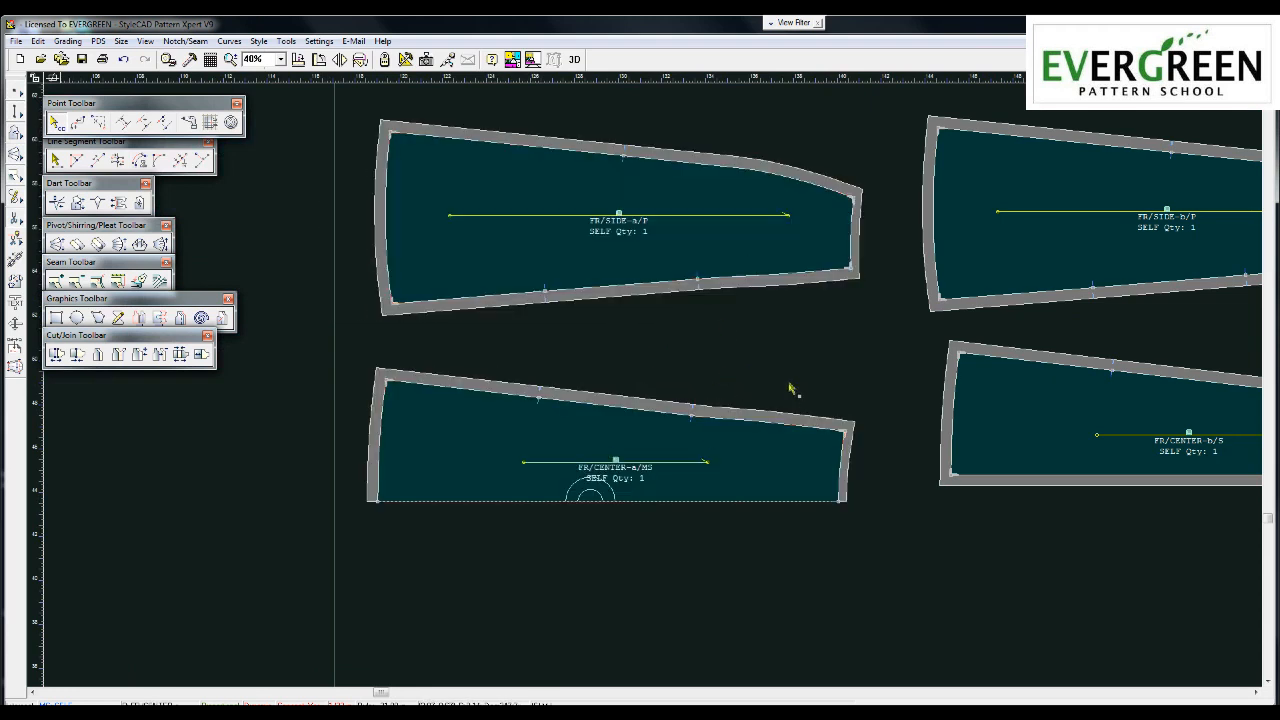
pyautogui.scroll(-1, 850, 362)
pyautogui.moveTo(805, 415); pyautogui.dragTo(797, 434)
pyautogui.moveTo(952, 298); pyautogui.dragTo(956, 306)
pyautogui.moveTo(839, 450); pyautogui.dragTo(836, 458)
pyautogui.moveTo(757, 346); pyautogui.dragTo(755, 336)
pyautogui.click(662, 532)
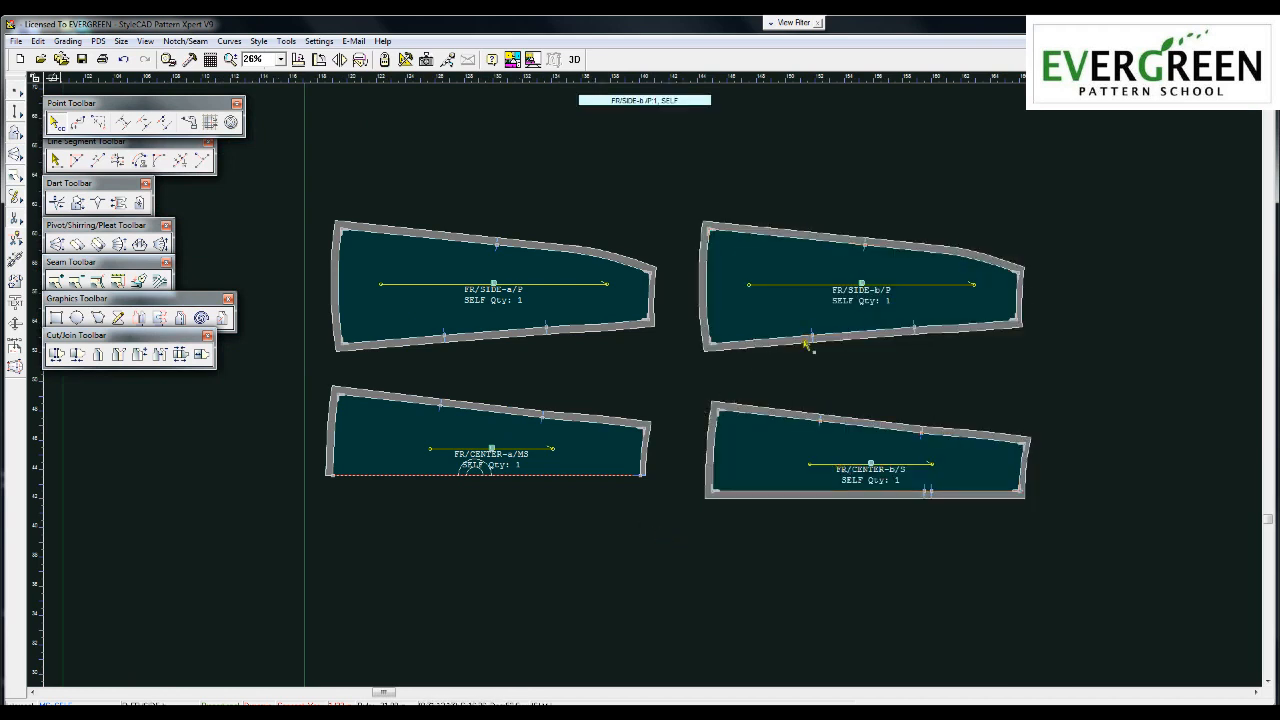
# Rename the copied side panel with the BK prefix, as BK/SIDE-b, in its pattern properties
pyautogui.rightClick(763, 302)
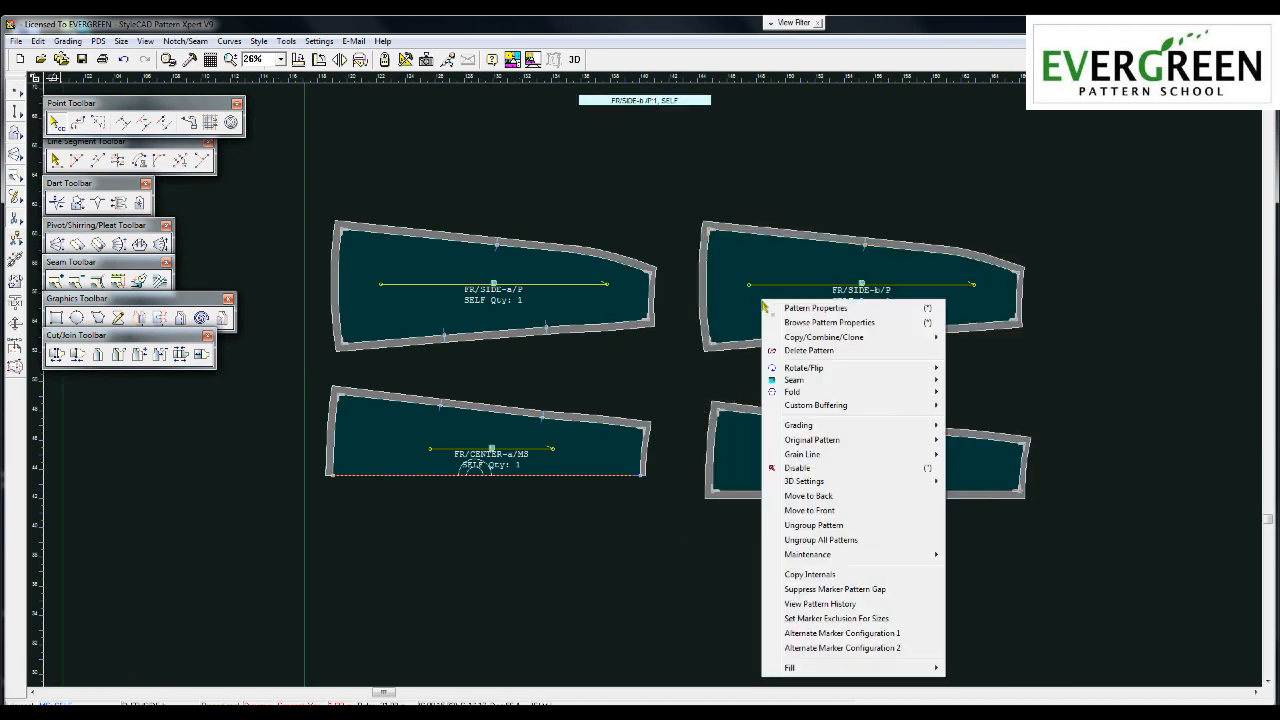
pyautogui.click(796, 309)
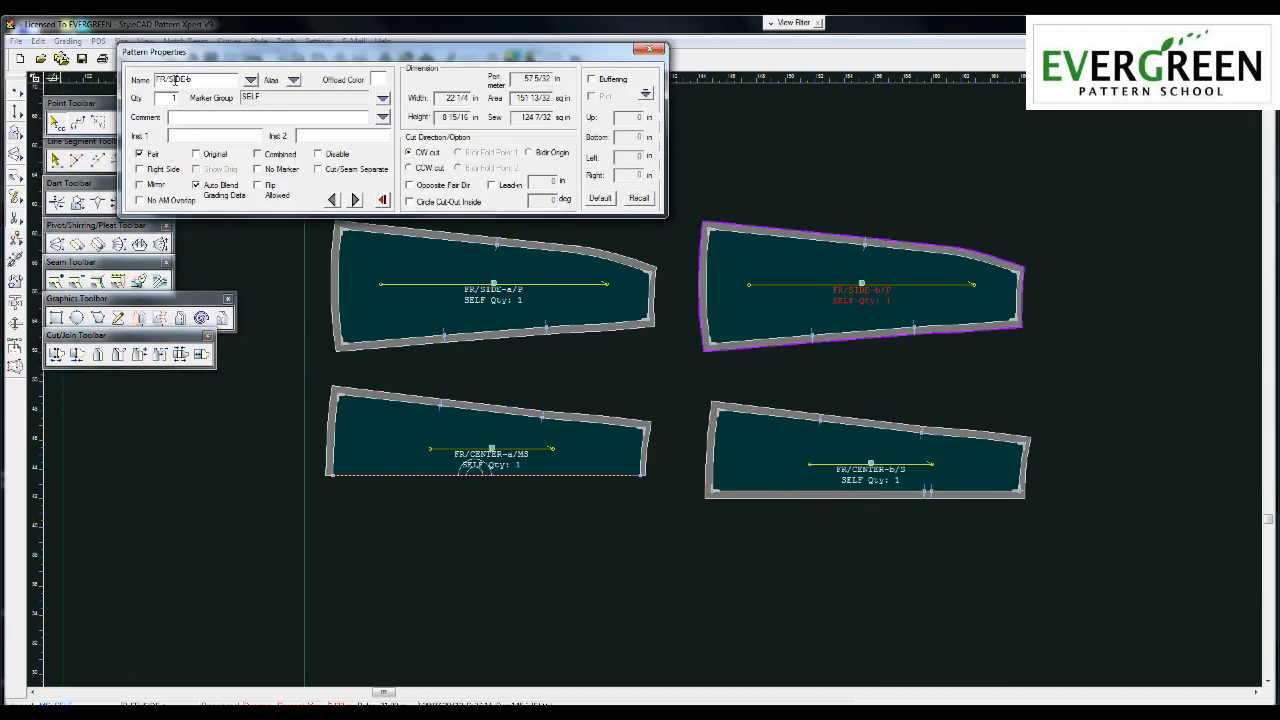
pyautogui.write('BK')
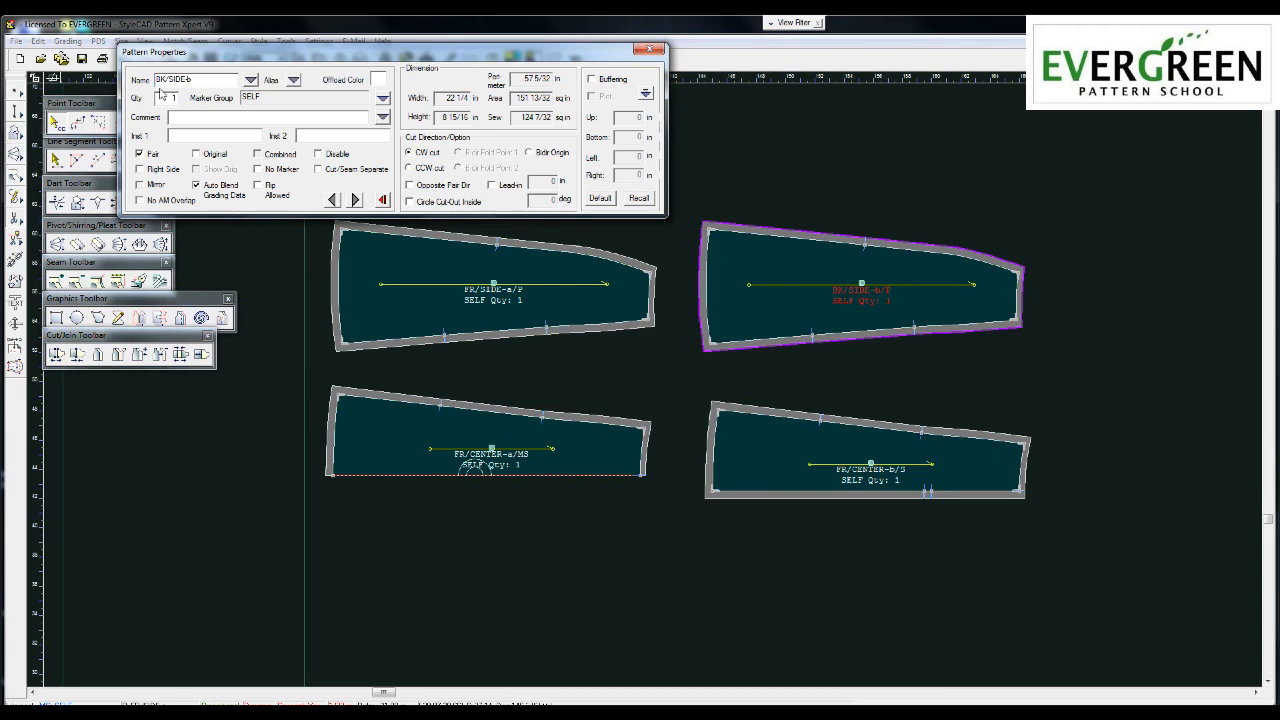
# Rename the copied center panel as BK/CENTER-b and set it as a pair
pyautogui.click(755, 468)
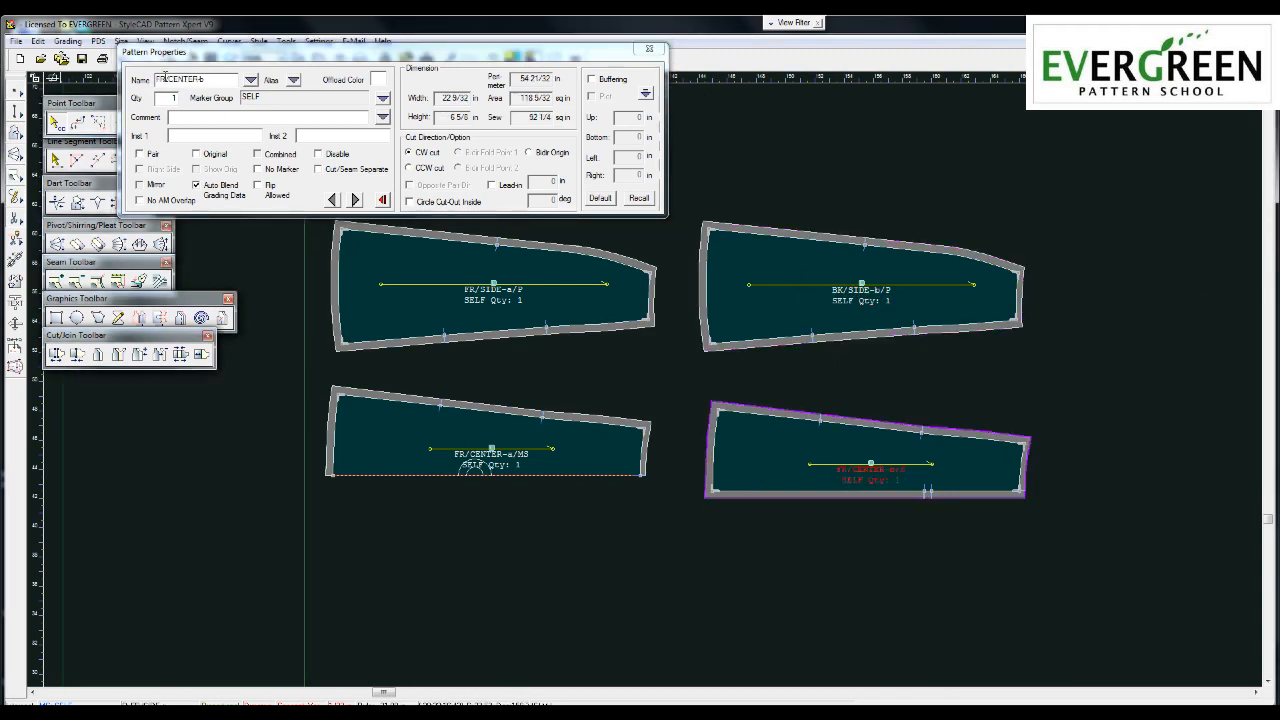
pyautogui.moveTo(164, 78); pyautogui.dragTo(129, 97)
pyautogui.write('BK')
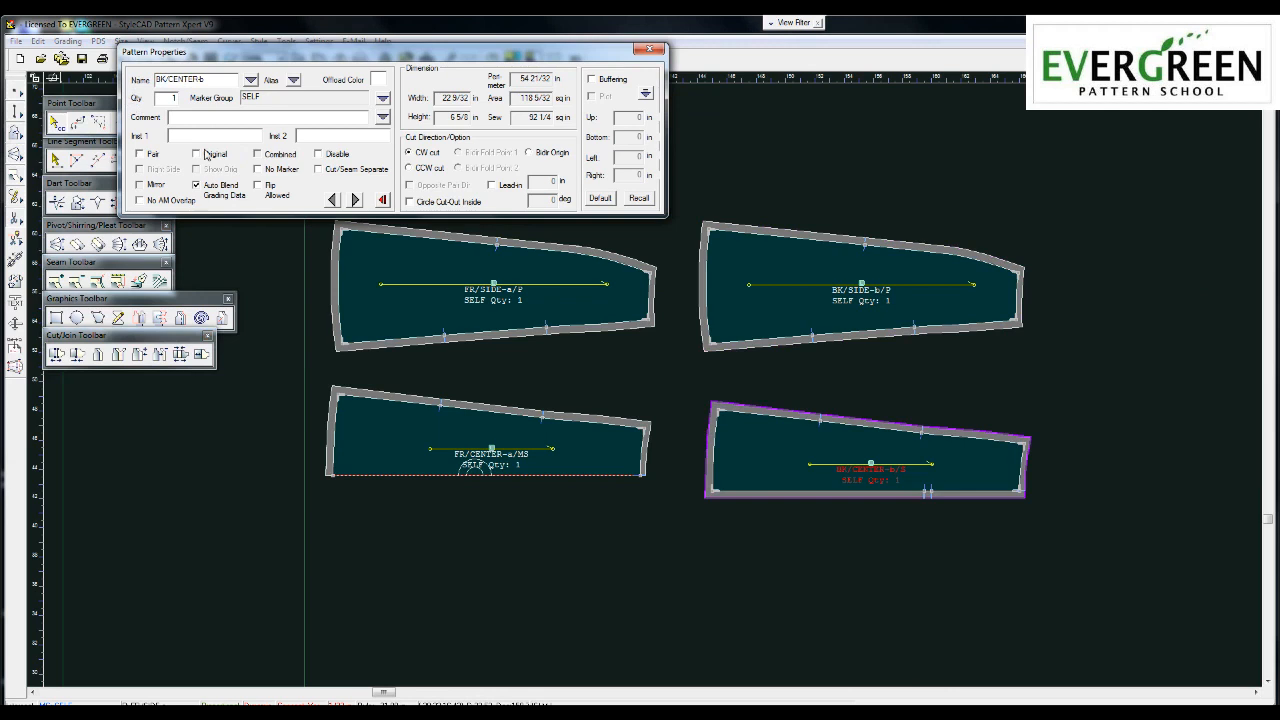
pyautogui.click(140, 155)
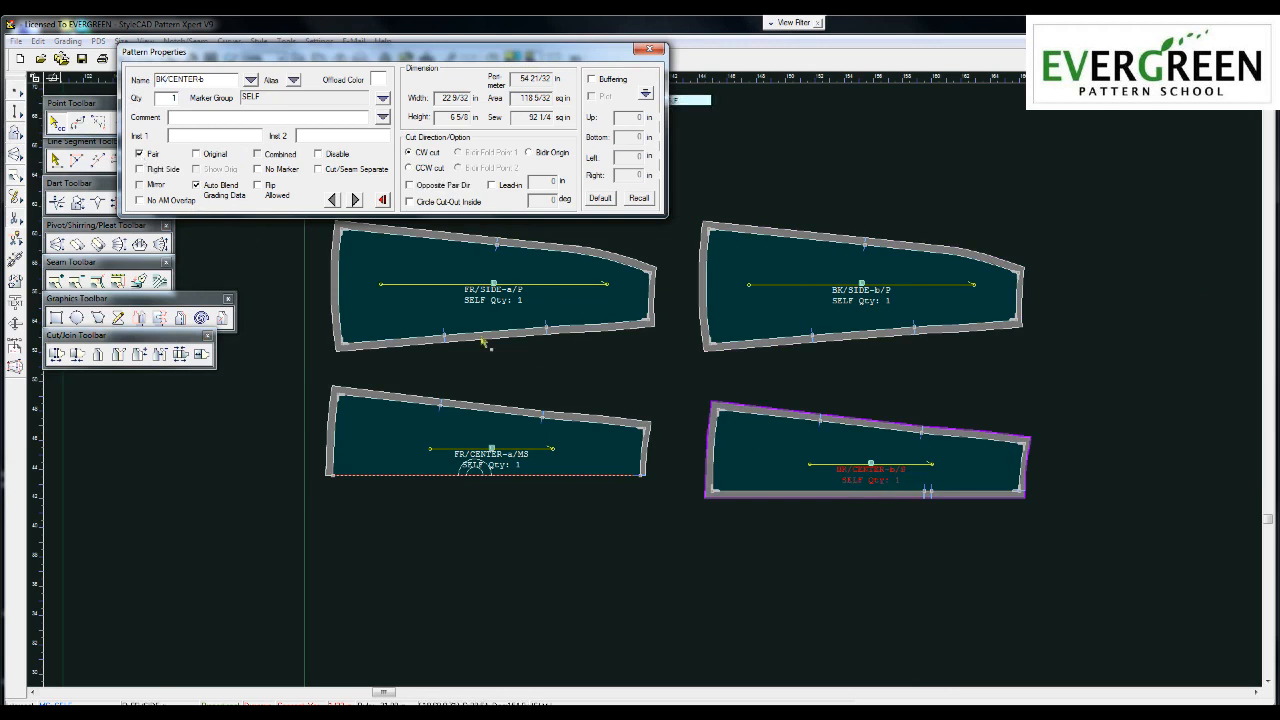
# Review the pattern properties of the FR/SIDE-a and FR/CENTER-a panels, then close the properties
pyautogui.click(404, 265)
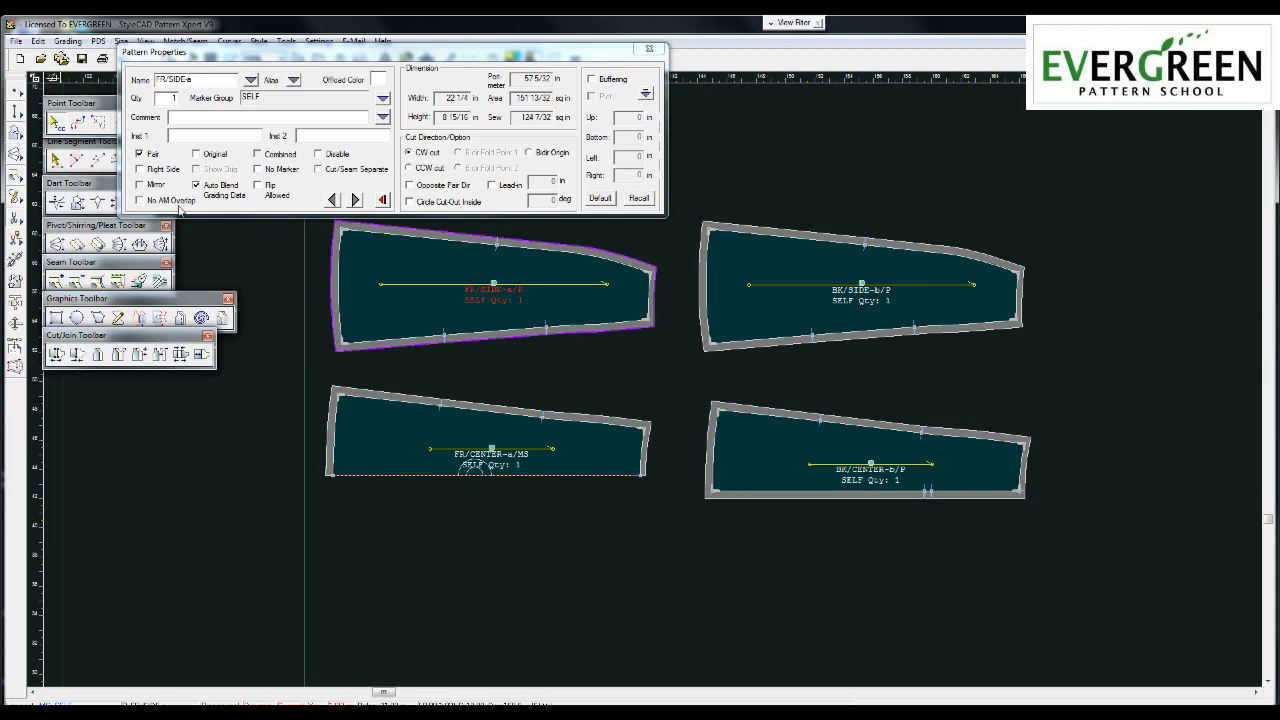
pyautogui.click(368, 462)
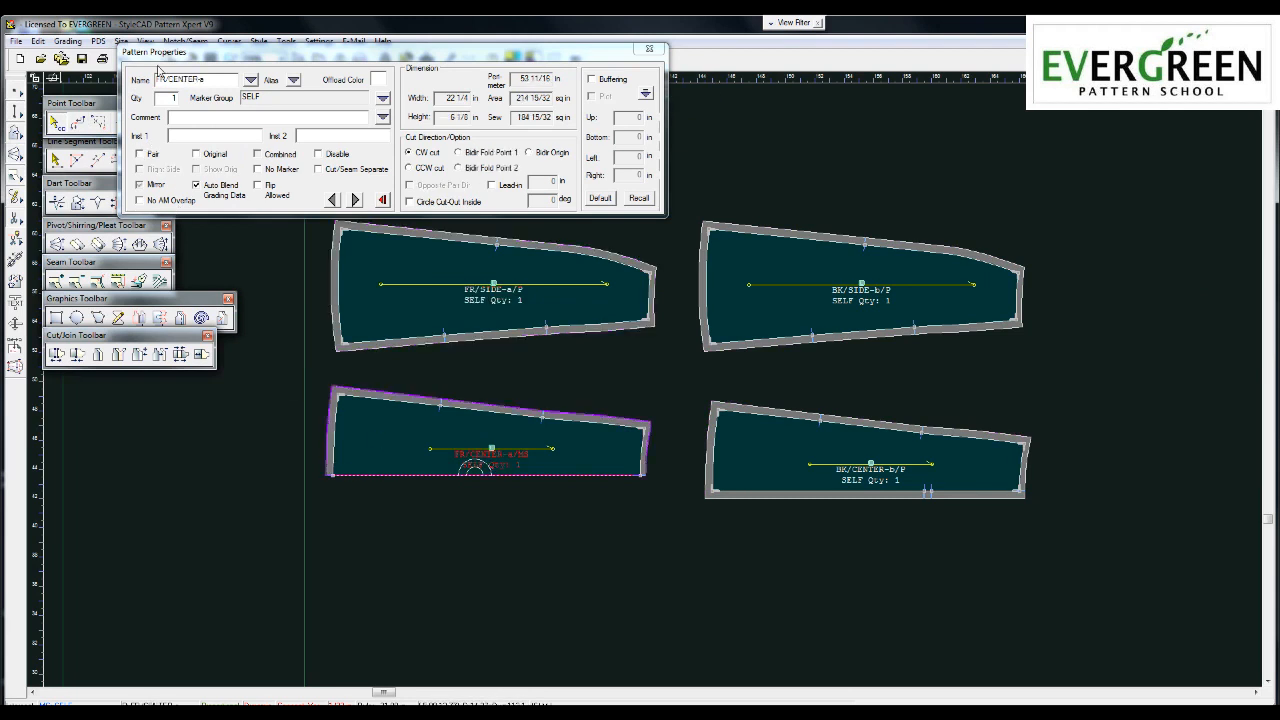
pyautogui.click(649, 49)
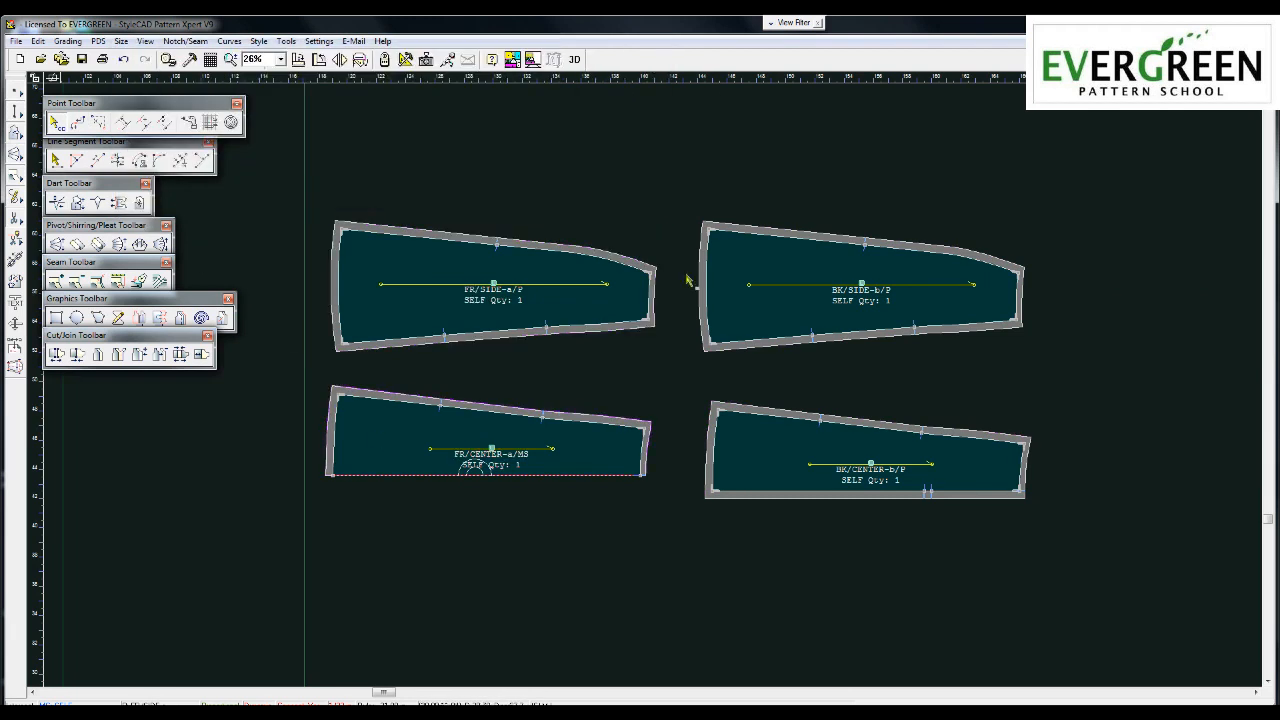
# Adjust the positions of the BK/SIDE-b, BK/CENTER-b and FR/CENTER-a panels to space out the layout
pyautogui.press('space')
pyautogui.hotkey('ctrl', 'z')
pyautogui.moveTo(798, 476); pyautogui.dragTo(804, 483)
pyautogui.moveTo(889, 323); pyautogui.dragTo(895, 327)
pyautogui.click(533, 445)
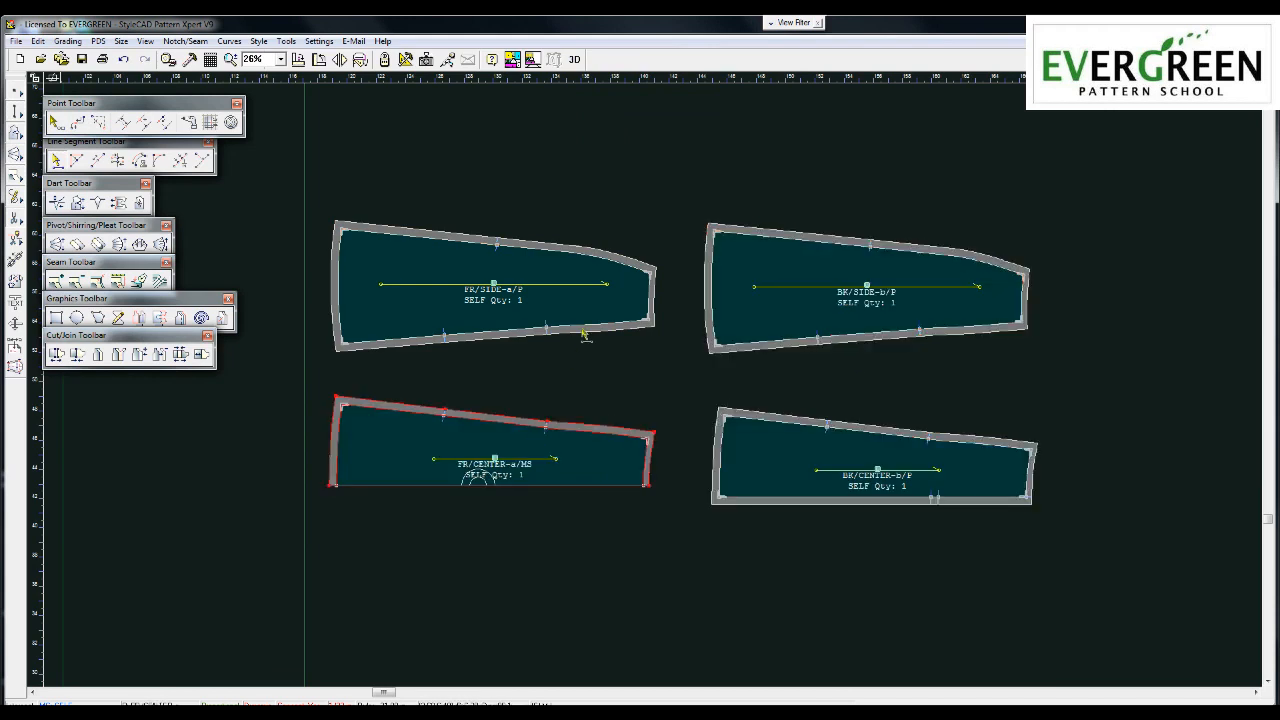
pyautogui.click(587, 334)
# Blend the two segments meeting at the waist-side notch on BK/CENTER-b's side seam into one smooth curve and keep it
pyautogui.scroll(2, 770, 432)
pyautogui.scroll(4, 649, 387)
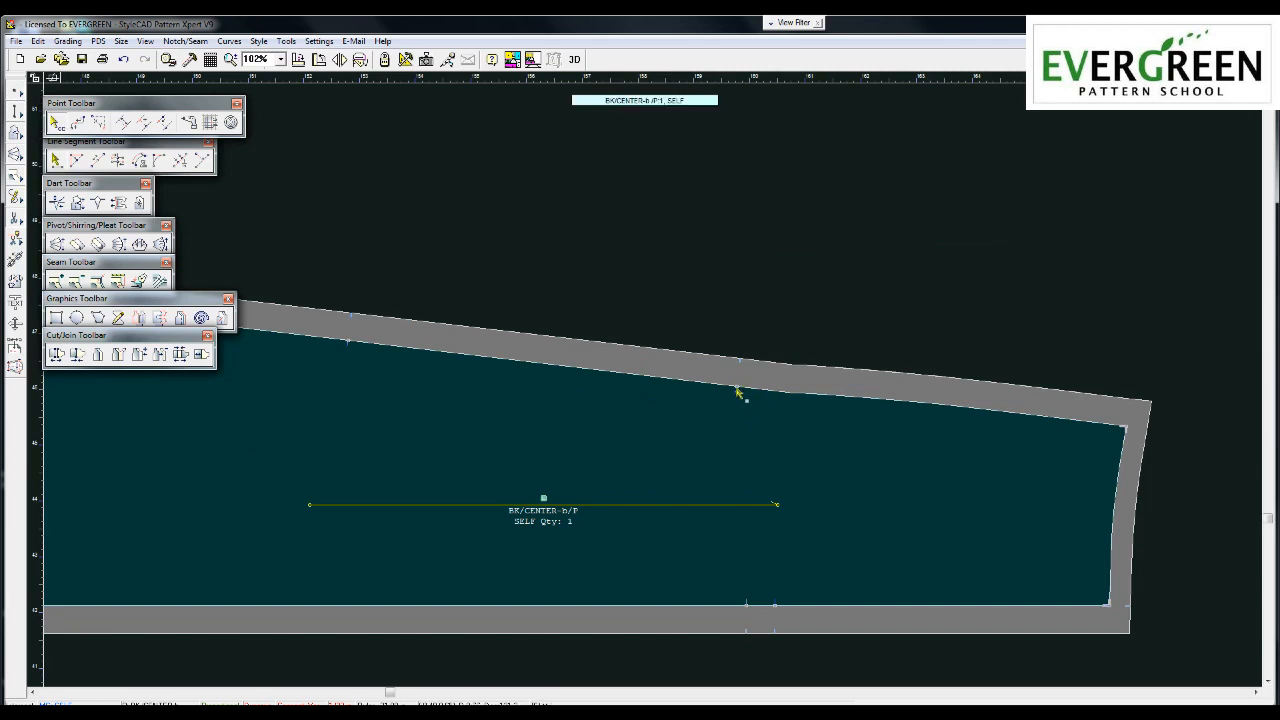
pyautogui.press('space')
pyautogui.moveTo(711, 375); pyautogui.dragTo(754, 403)
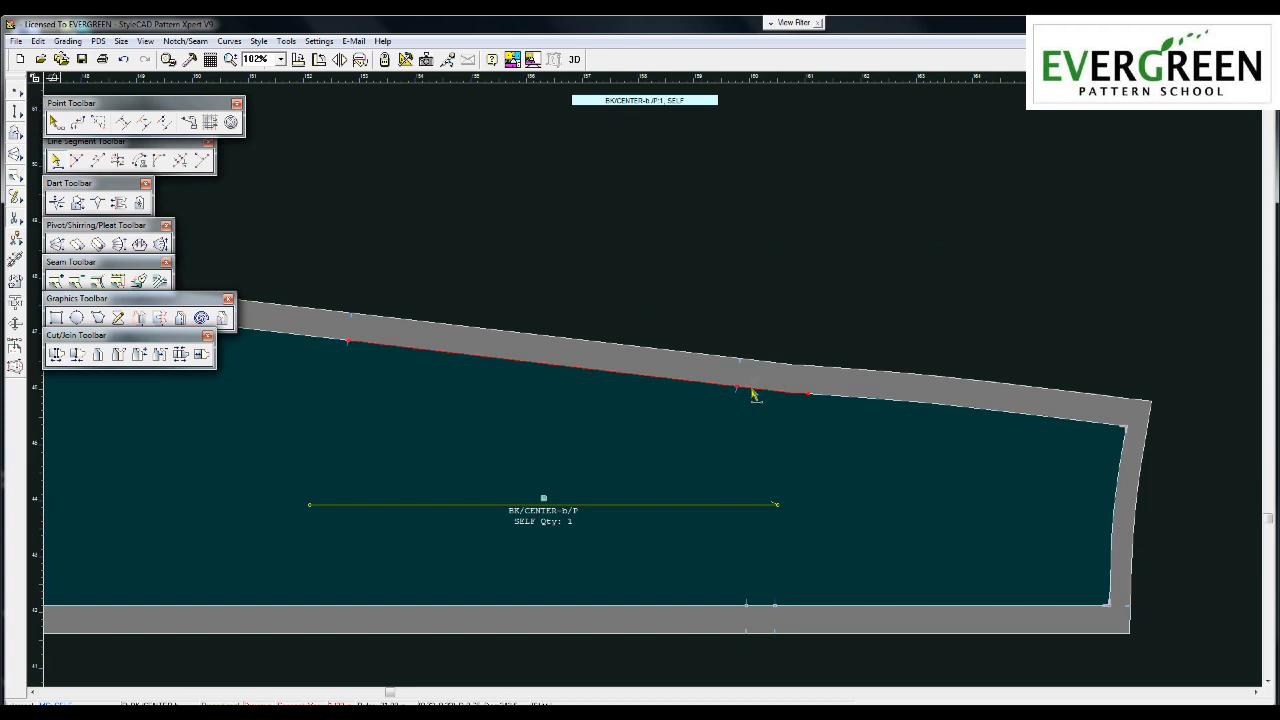
pyautogui.click(752, 389)
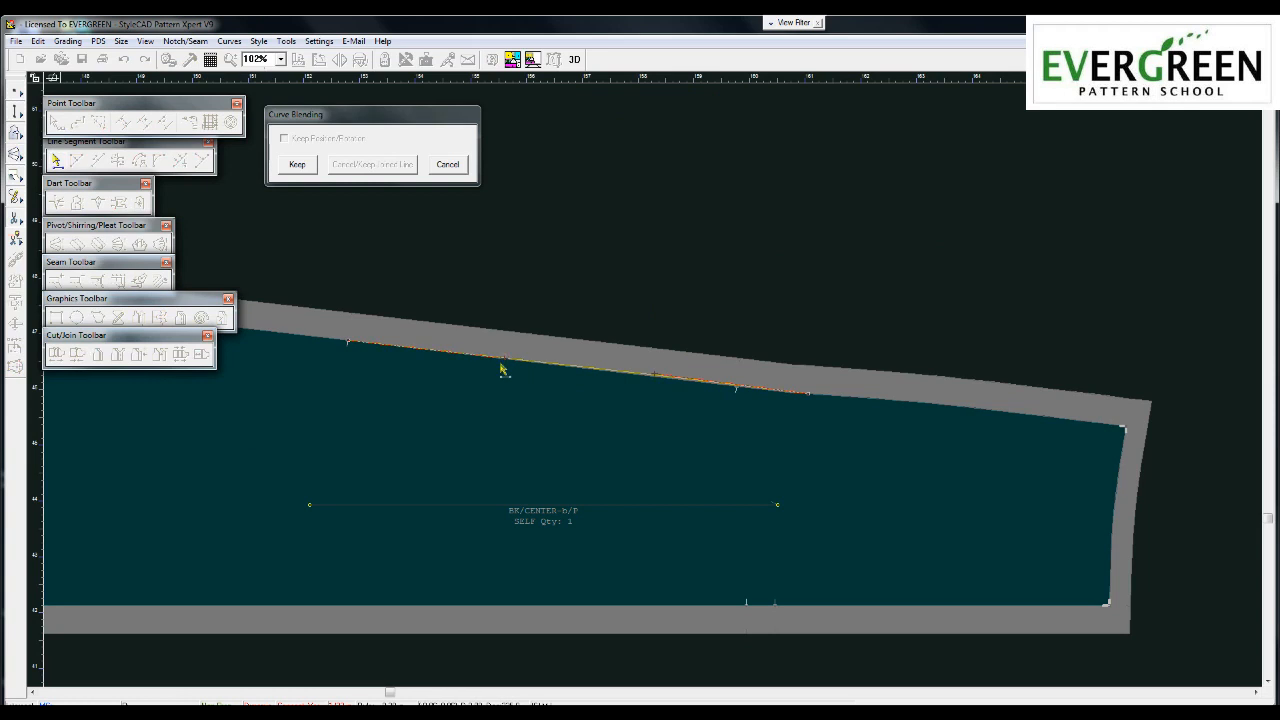
pyautogui.click(297, 164)
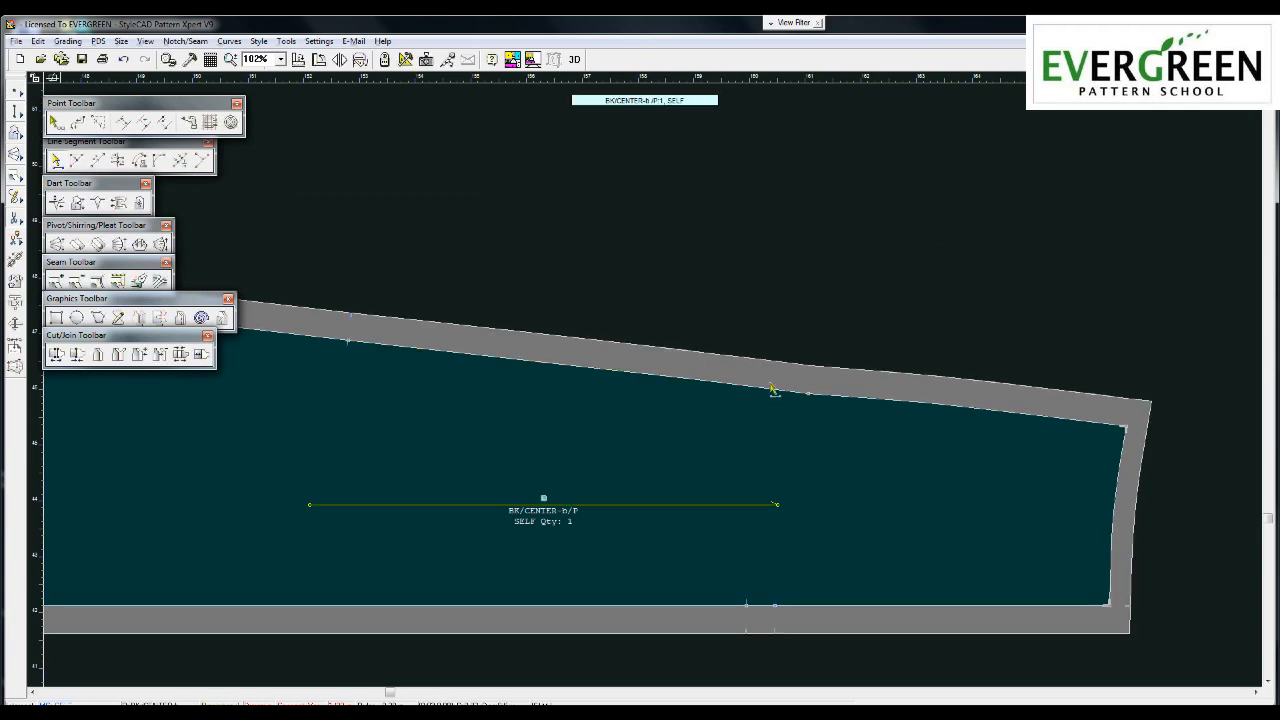
# Remove the leftover point on BK/CENTER-b's side seam and check that the seam selects as one segment from notch to waist
pyautogui.press('p')
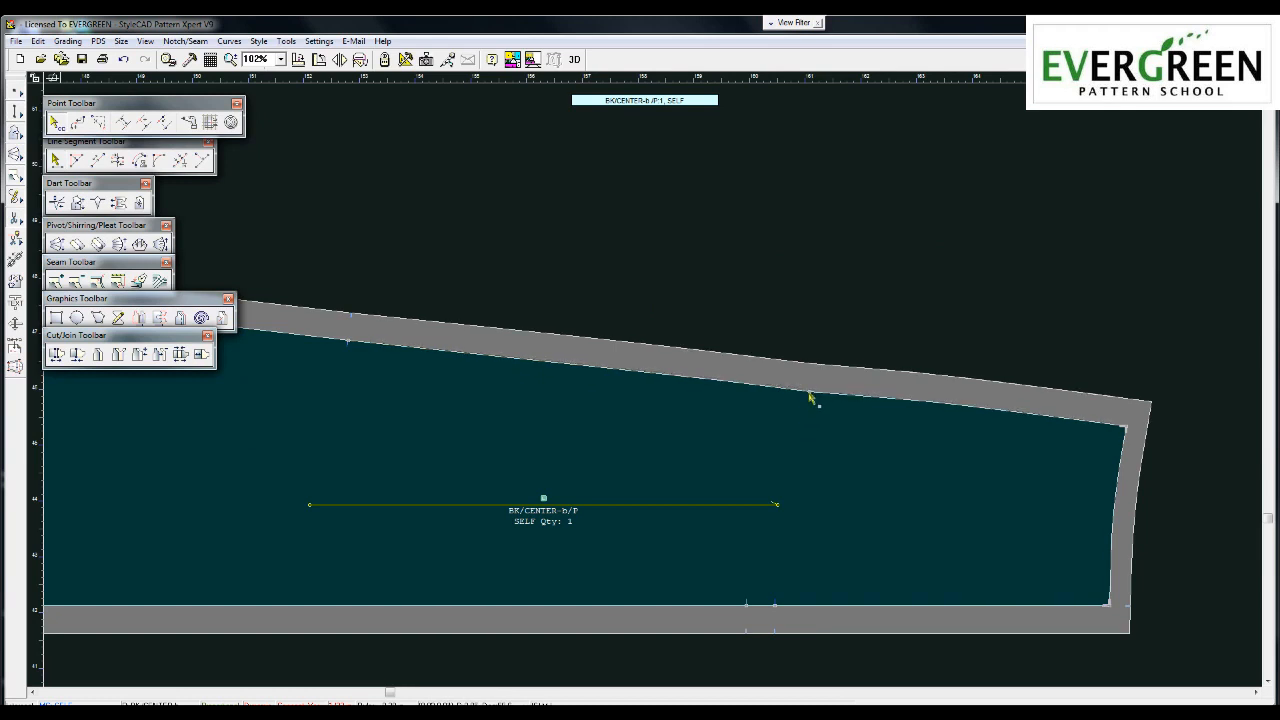
pyautogui.scroll(-2, 648, 383)
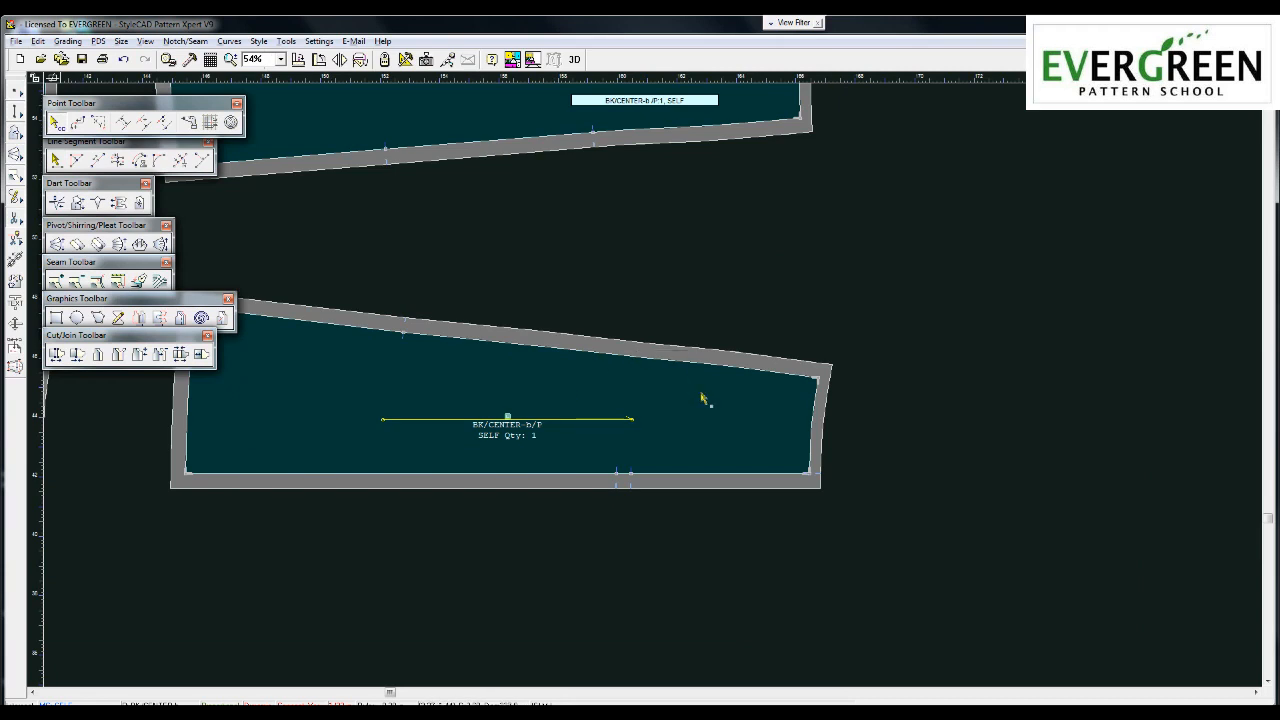
pyautogui.scroll(-1, 620, 352)
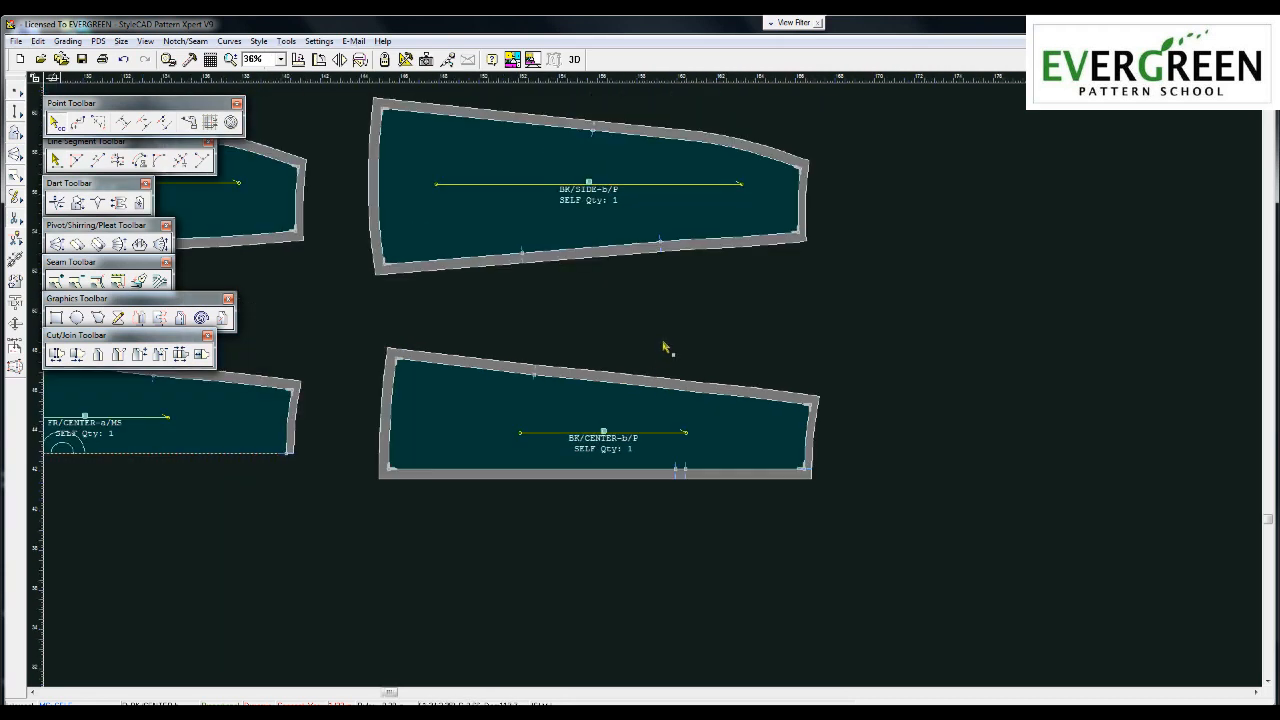
pyautogui.click(655, 389)
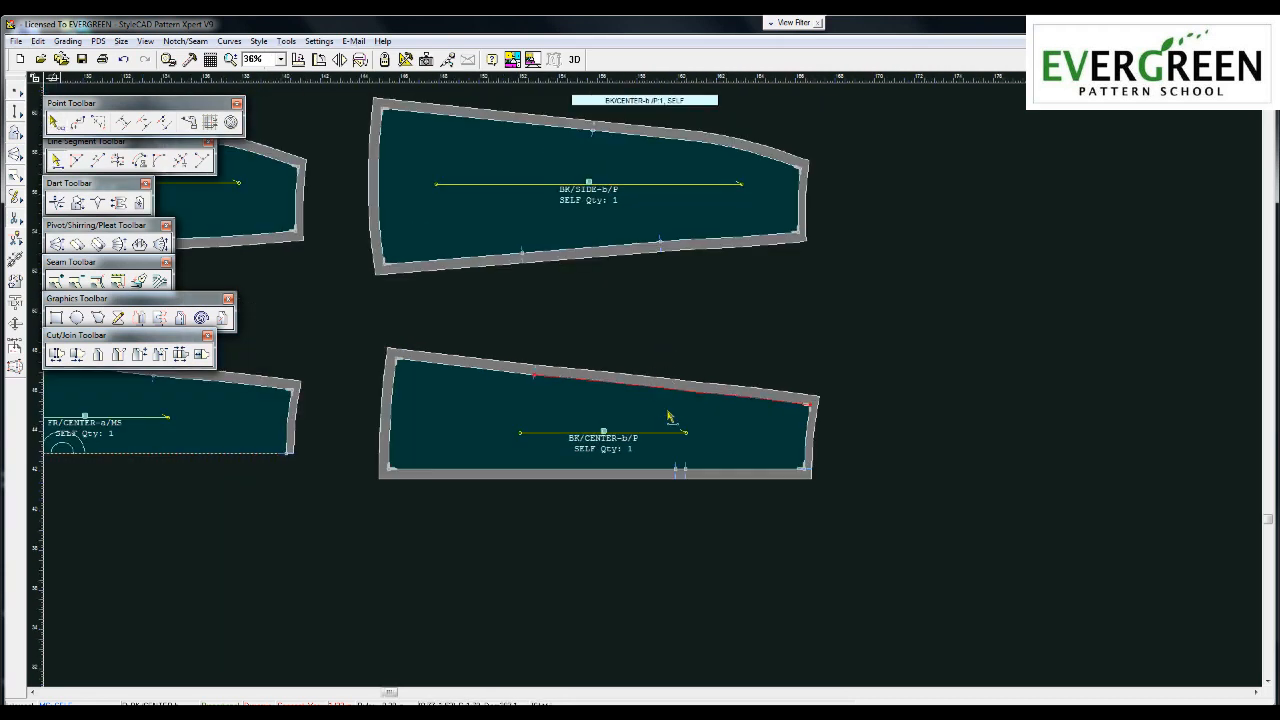
pyautogui.click(666, 414)
# Delete the waist-side notches from the joining seams of BK/SIDE-b, FR/SIDE-a and FR/CENTER-a
pyautogui.moveTo(645, 208); pyautogui.dragTo(664, 251)
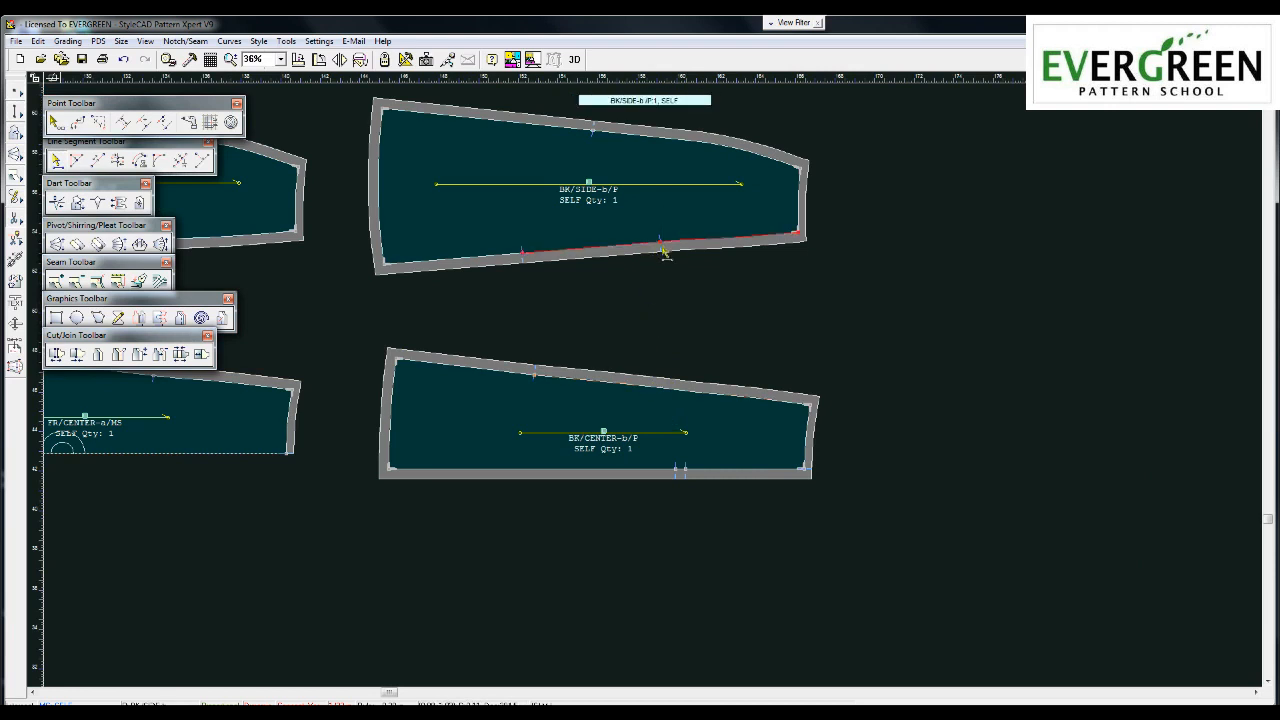
pyautogui.press('Delete')
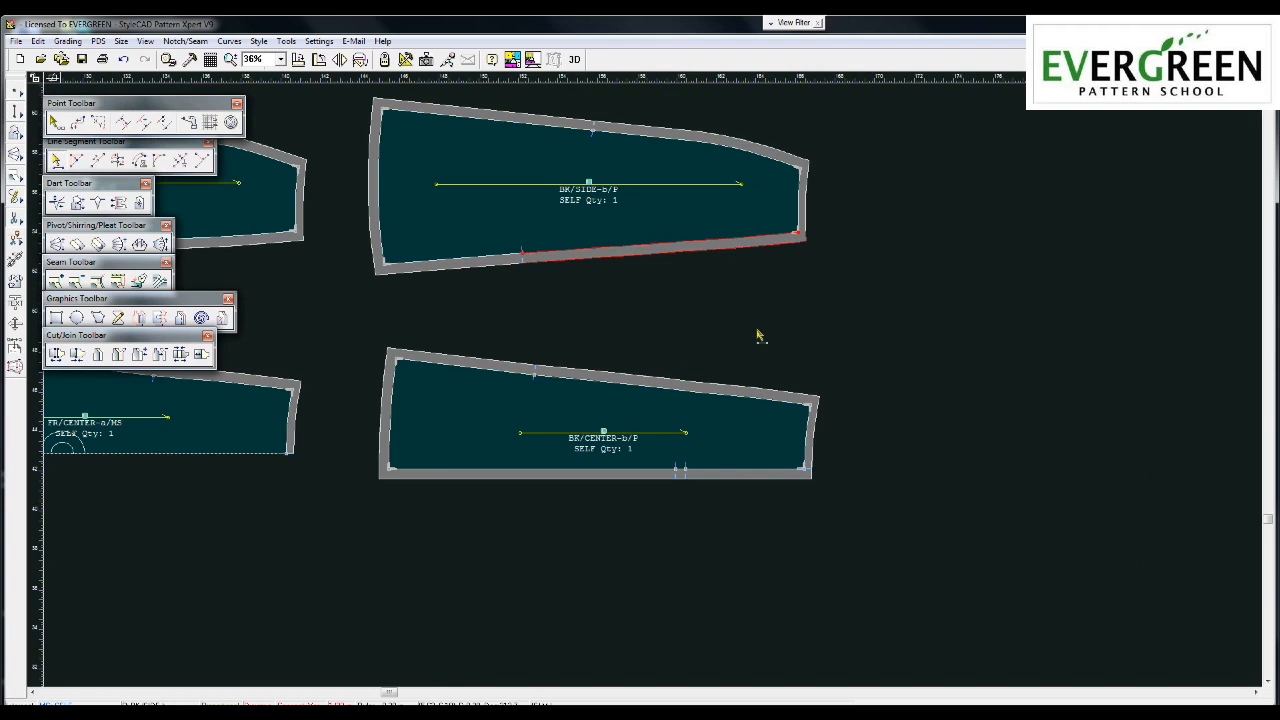
pyautogui.click(759, 286)
pyautogui.scroll(-1, 282, 370)
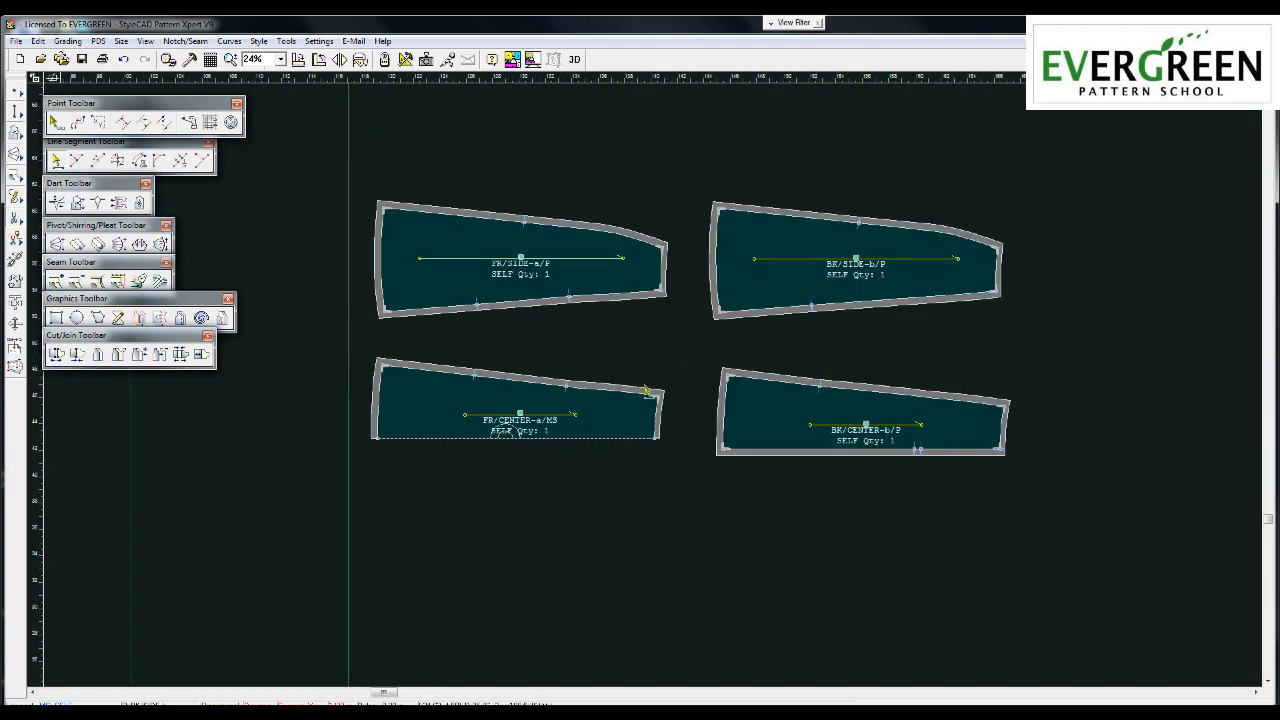
pyautogui.scroll(1, 646, 390)
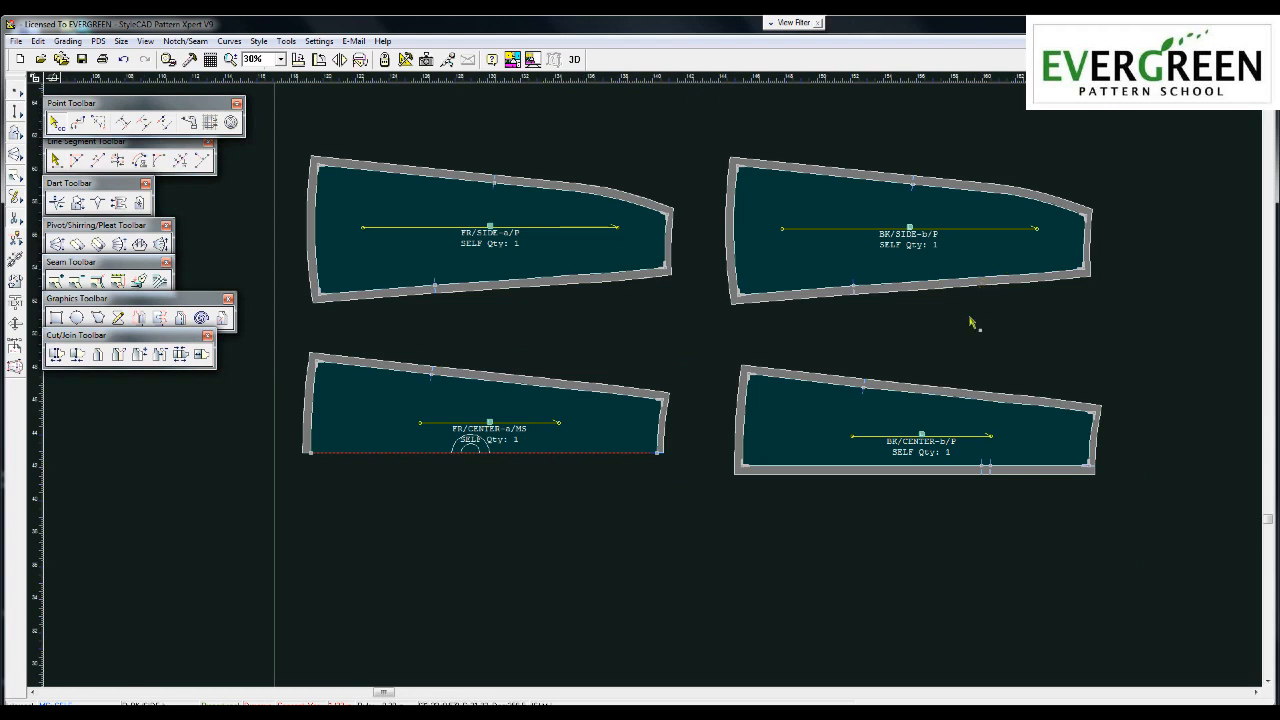
# Divide the notch-to-waist segments of the BK/SIDE-b and BK/CENTER-b joining seams into 2 divisions, marking each midpoint with a notch
pyautogui.click(181, 161)
pyautogui.click(963, 283)
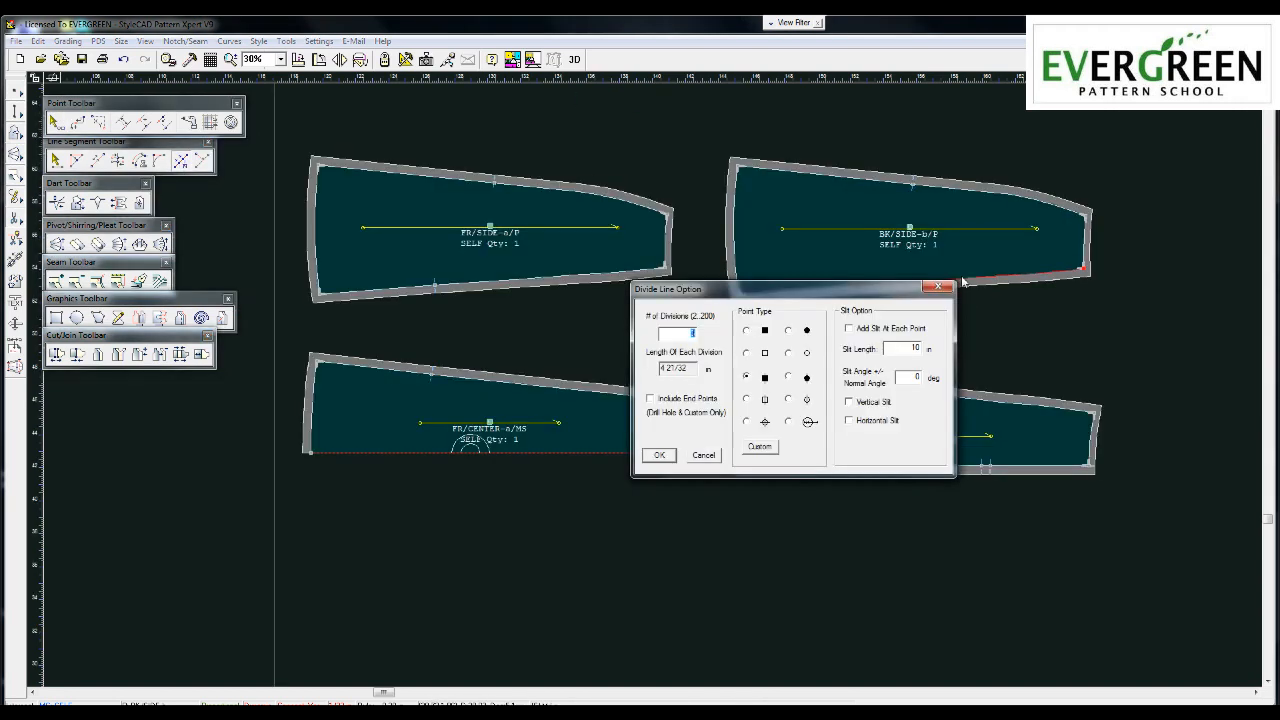
pyautogui.write('2')
pyautogui.click(659, 455)
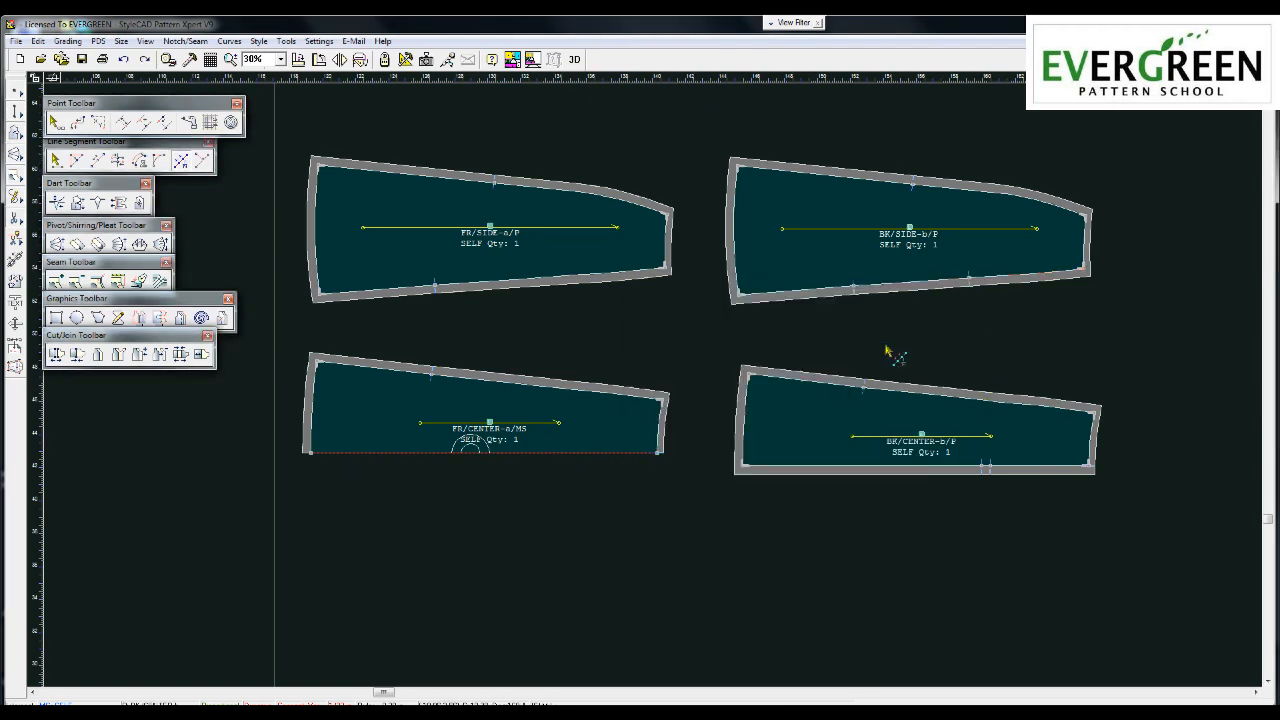
pyautogui.click(982, 404)
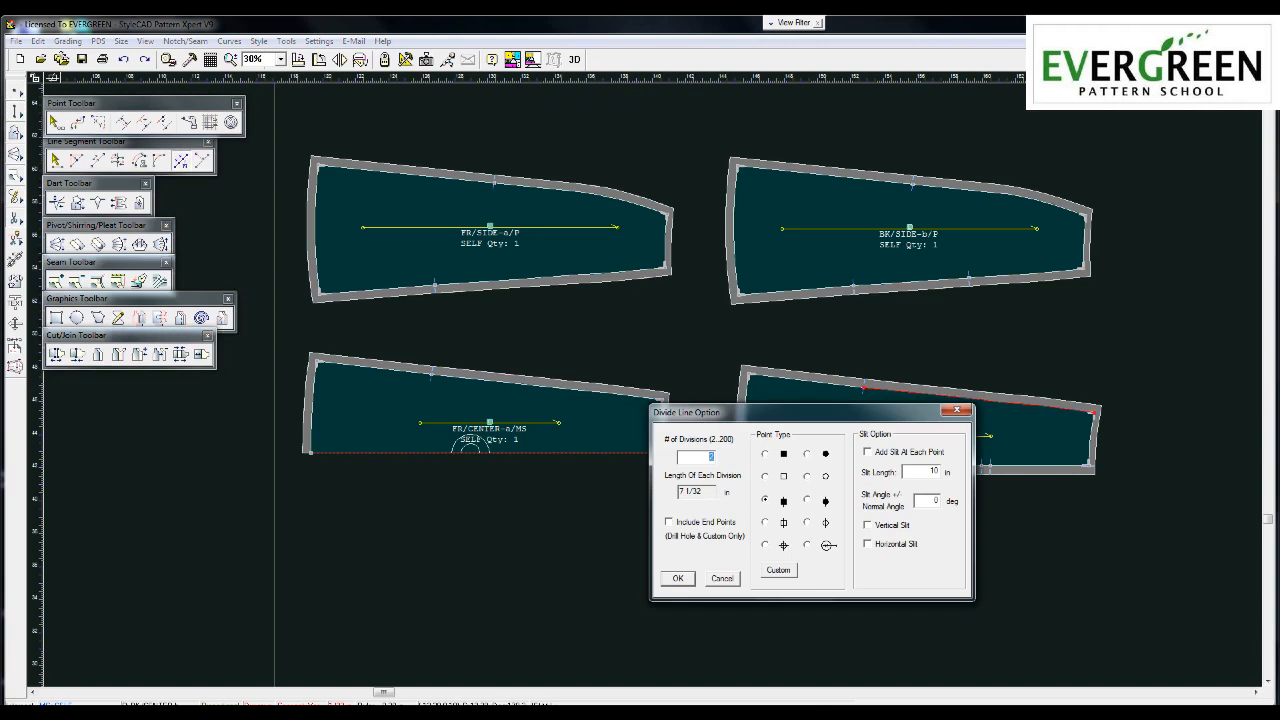
pyautogui.click(677, 579)
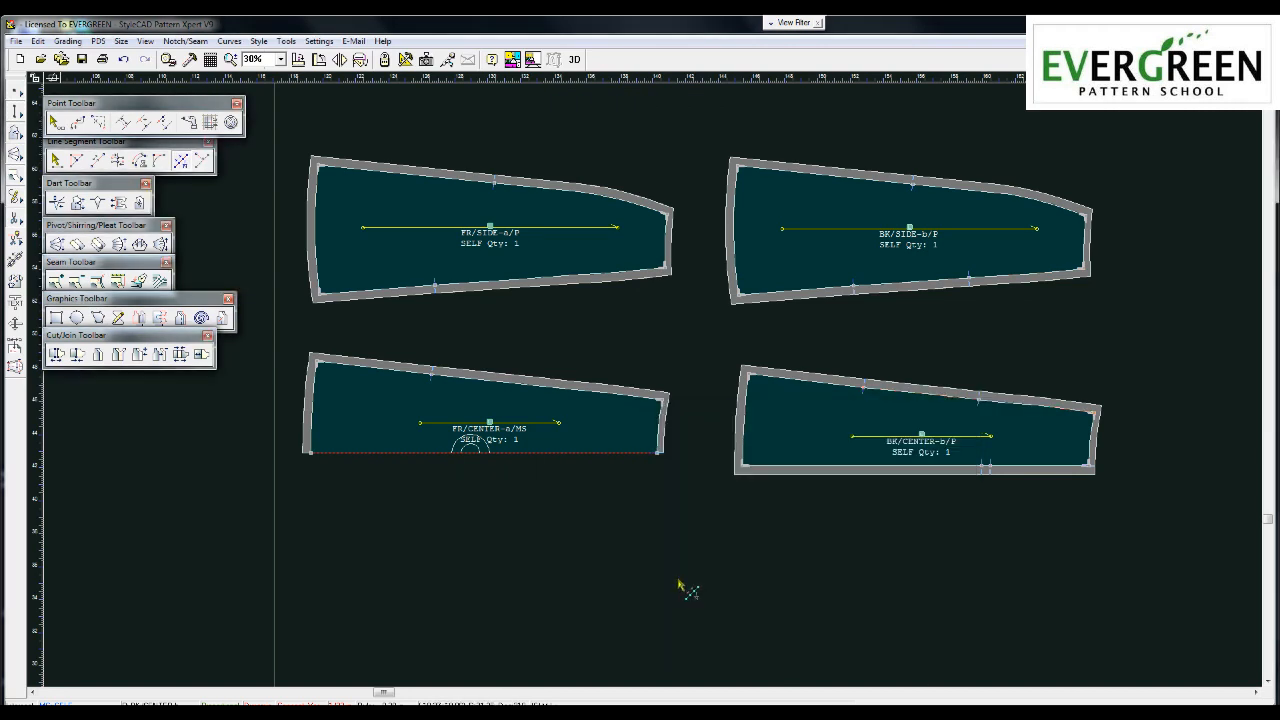
# Notch the midpoints of the notch-to-waist segments on the FR/SIDE-a and FR/CENTER-a joining seams using 2 divisions, then show all patterns
pyautogui.click(556, 278)
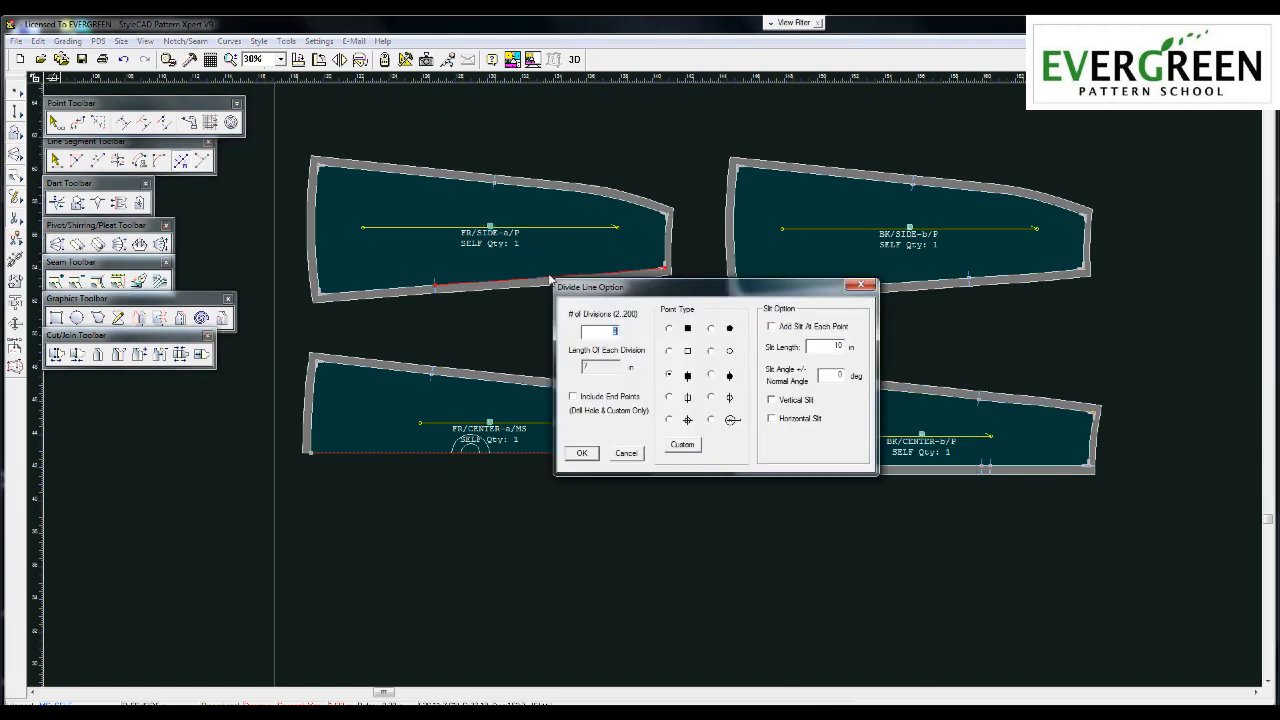
pyautogui.click(584, 454)
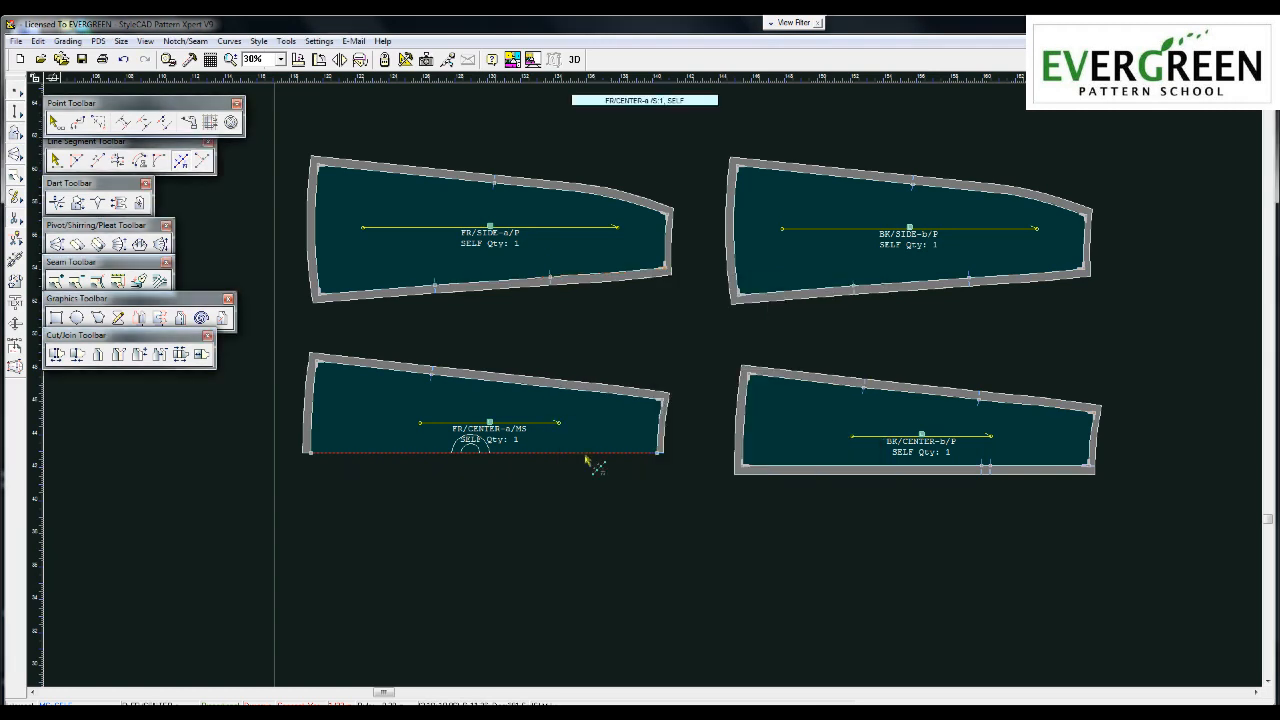
pyautogui.click(551, 388)
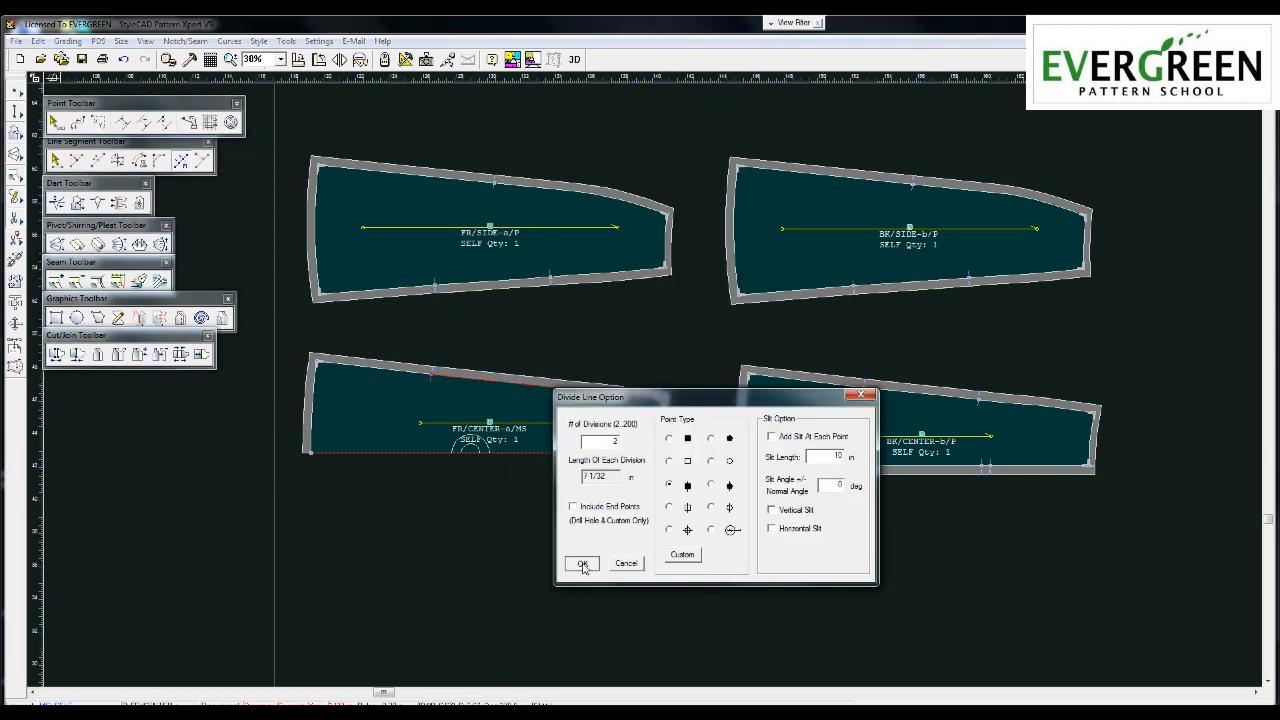
pyautogui.click(583, 566)
pyautogui.press('Home')
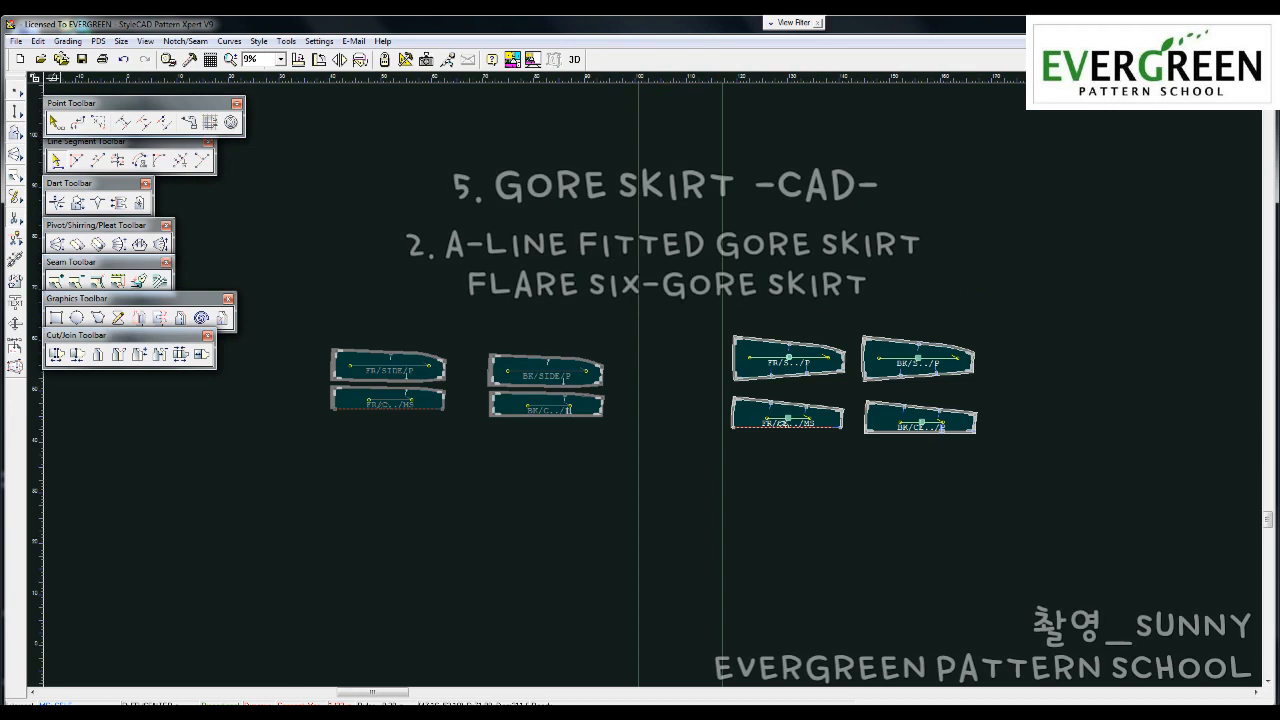